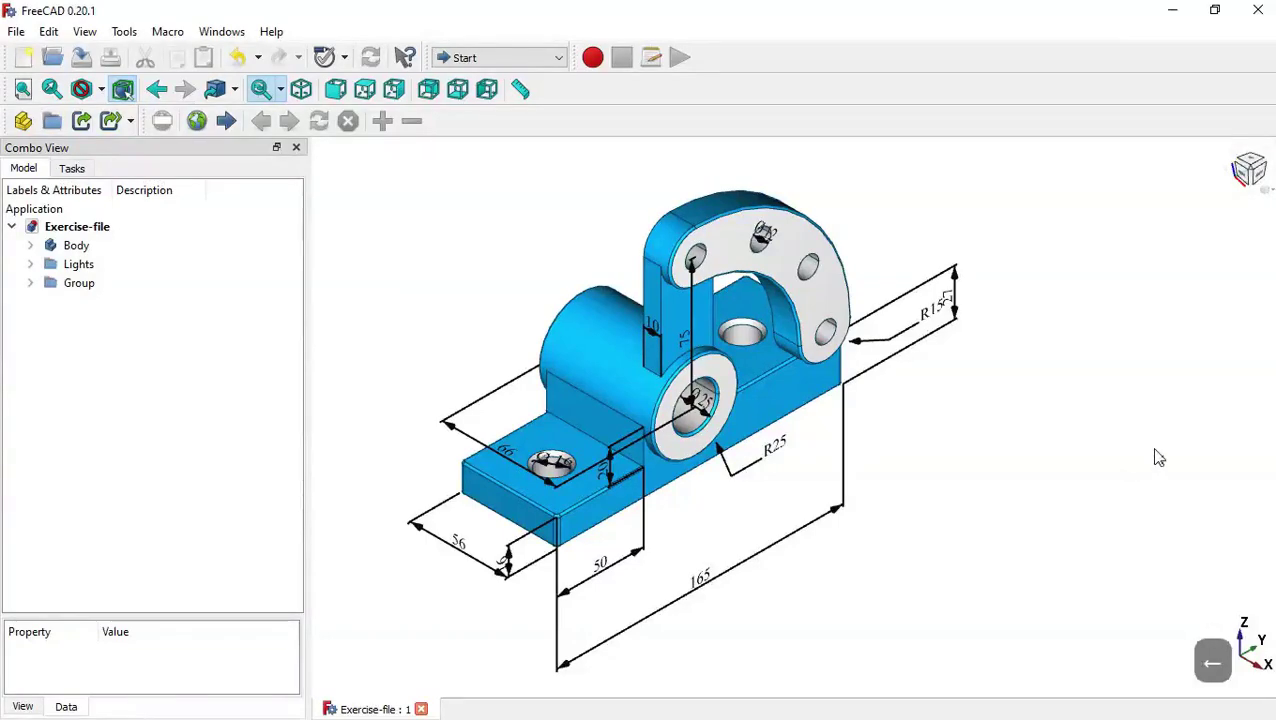
Orbit the Exercise-file bracket to inspect it, then create a new empty document Unnamed1
mouse_move(1136, 420)
middle_down()
mouse_move(1077, 447)
mouse_move(1108, 379)
mouse_move(1131, 421)
mouse_move(943, 549)
mouse_move(681, 521)
mouse_move(613, 450)
mouse_move(1113, 426)
middle_up()
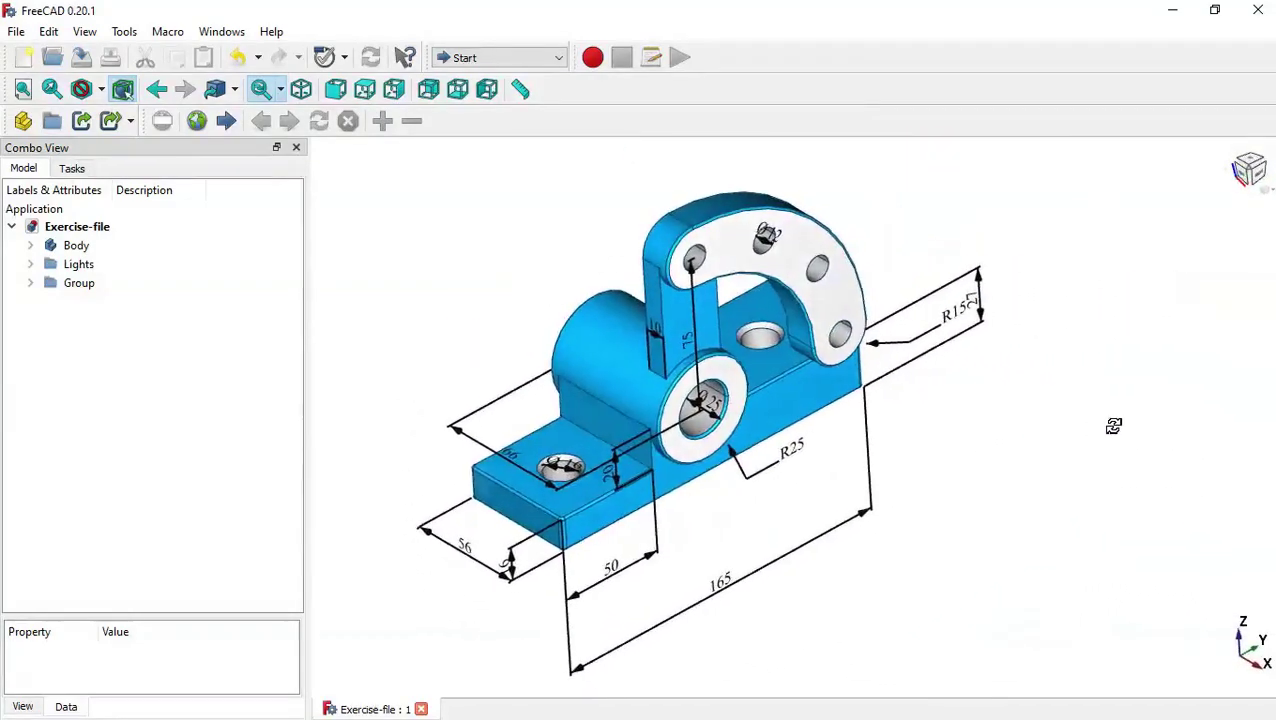
click(20, 57)
In Part Design, create a body and a new sketch on the YZ_Plane
click(462, 57)
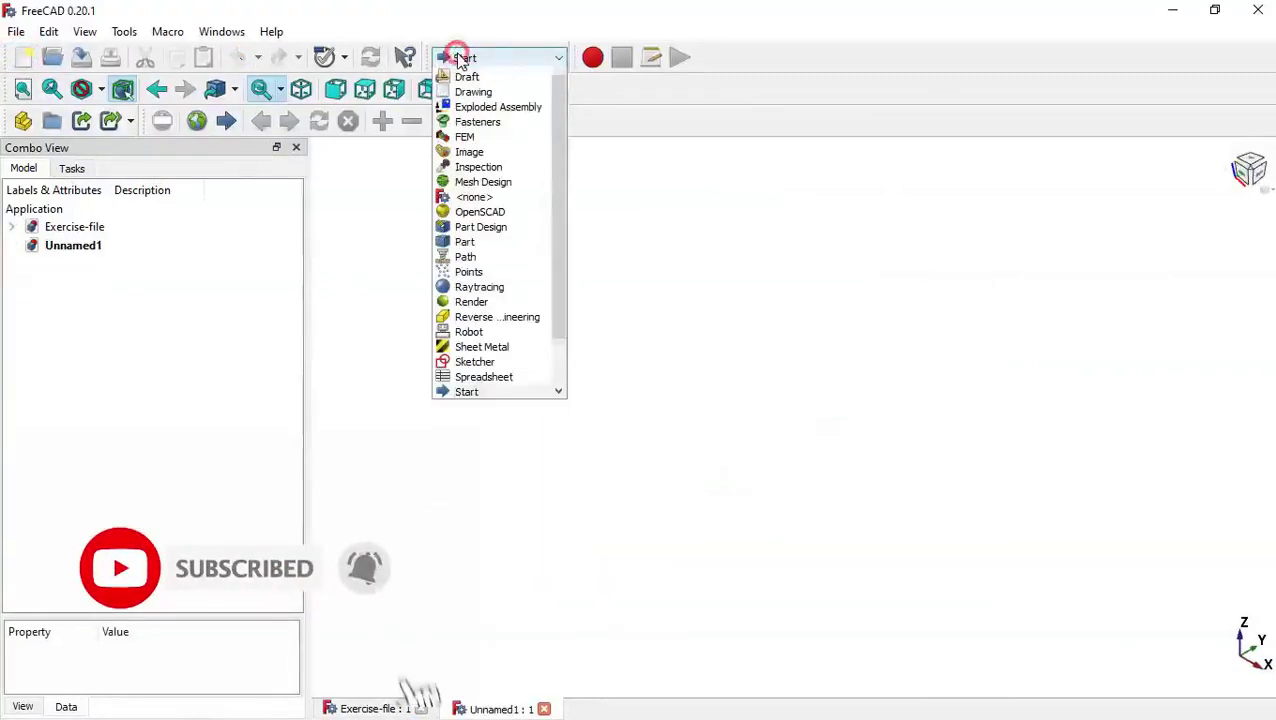
click(510, 259)
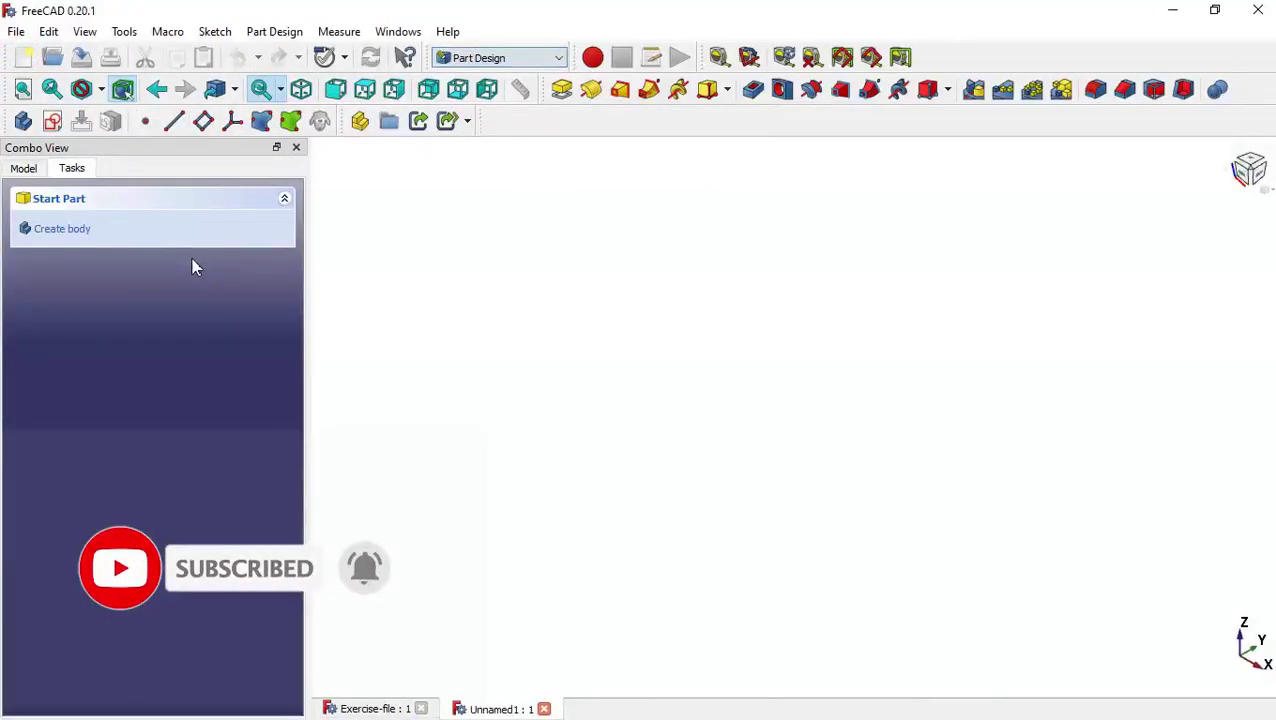
click(90, 232)
click(90, 230)
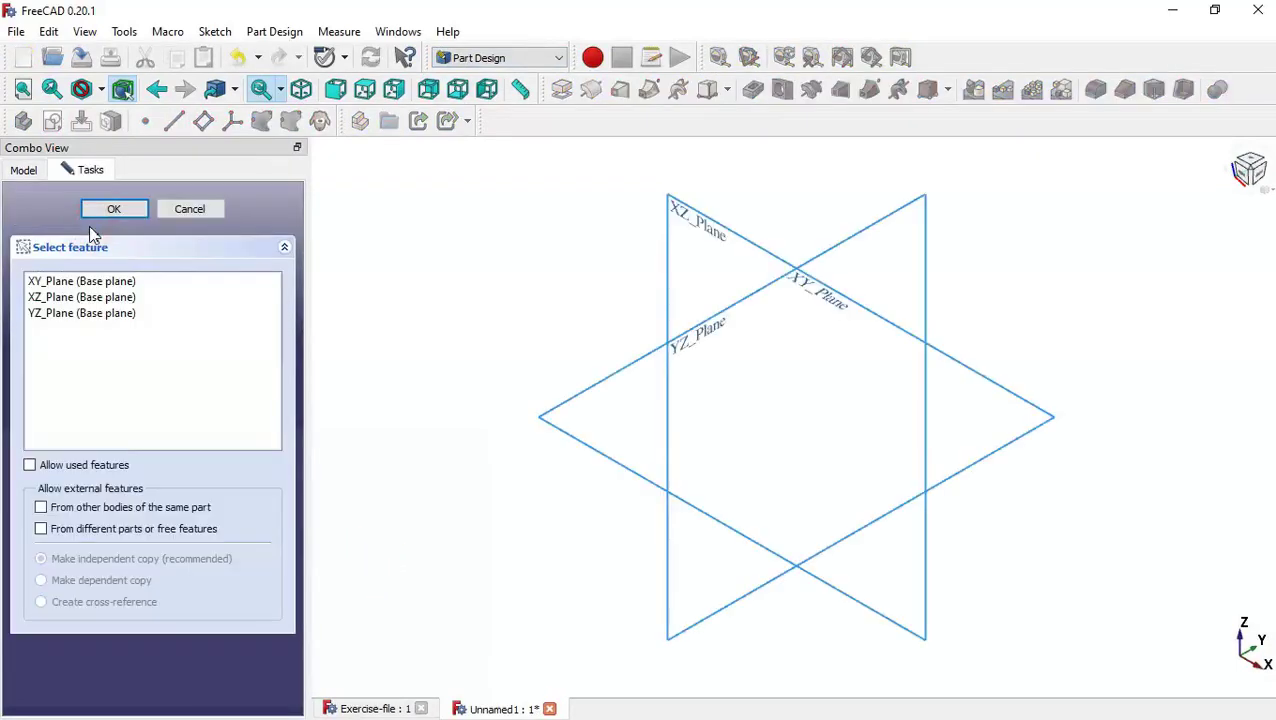
click(700, 337)
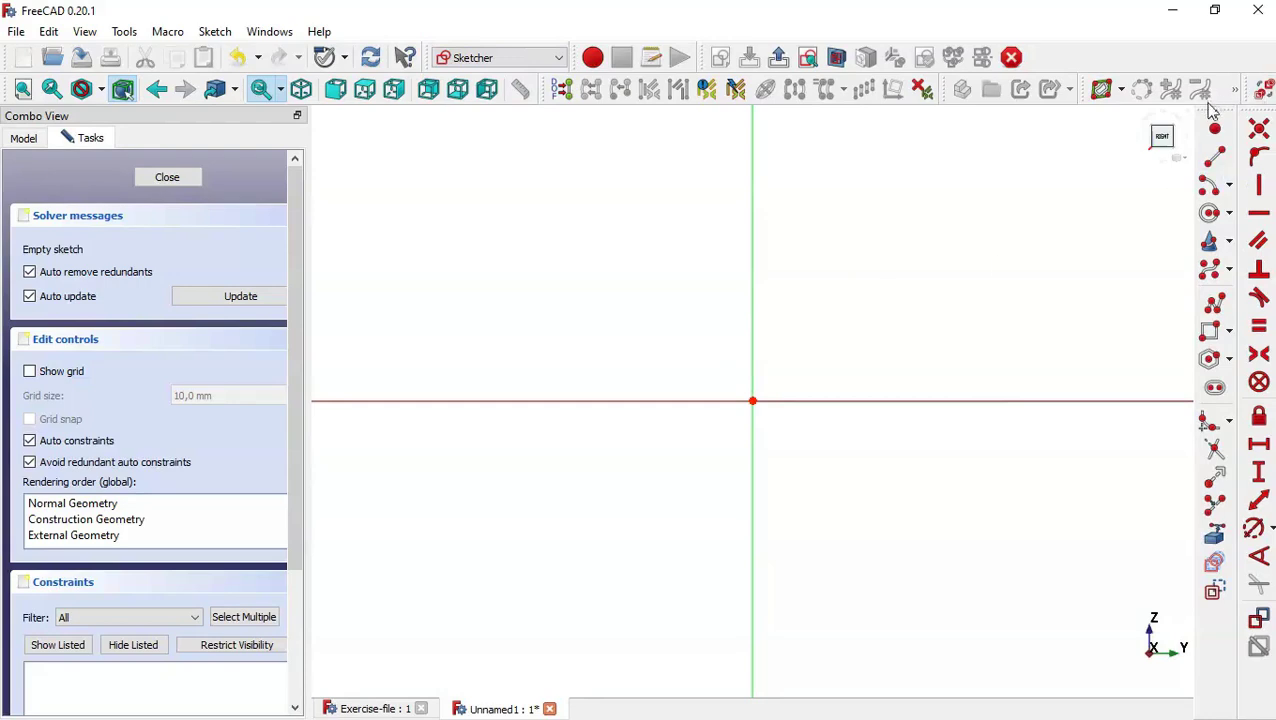
Draw the polyline's bottom edge, left edge and low left step up toward the boss
click(1213, 303)
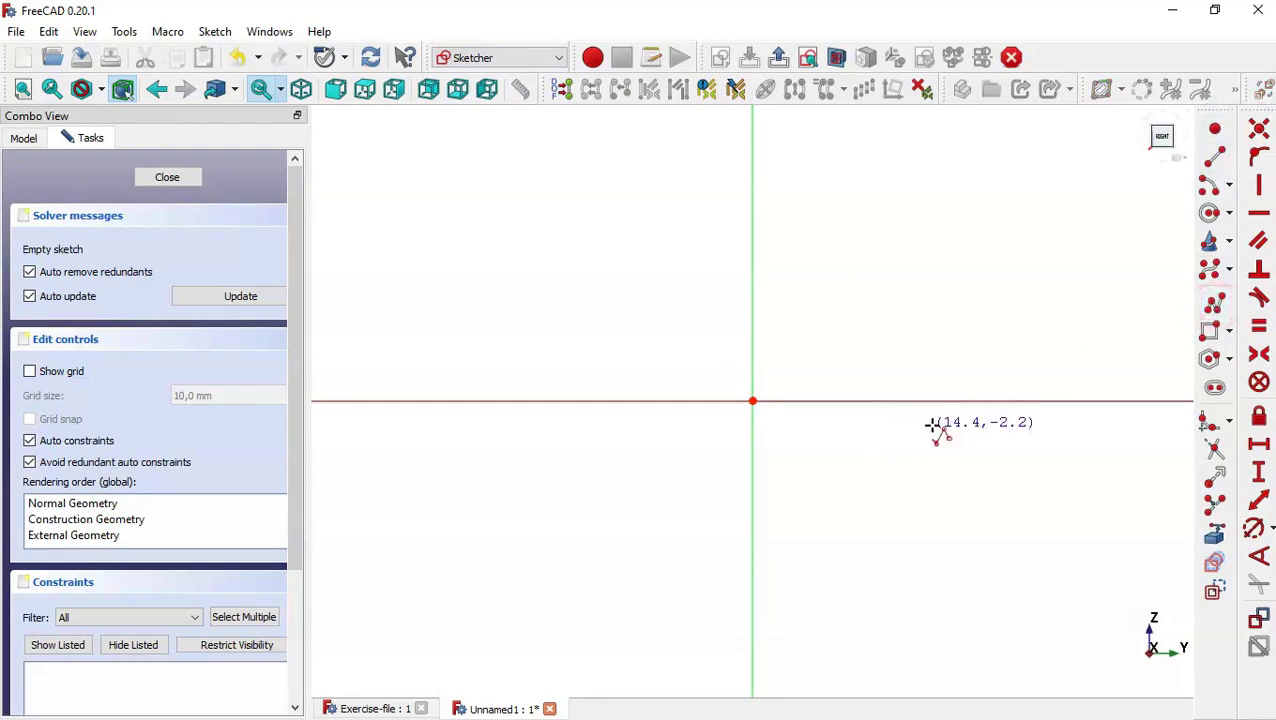
click(1094, 401)
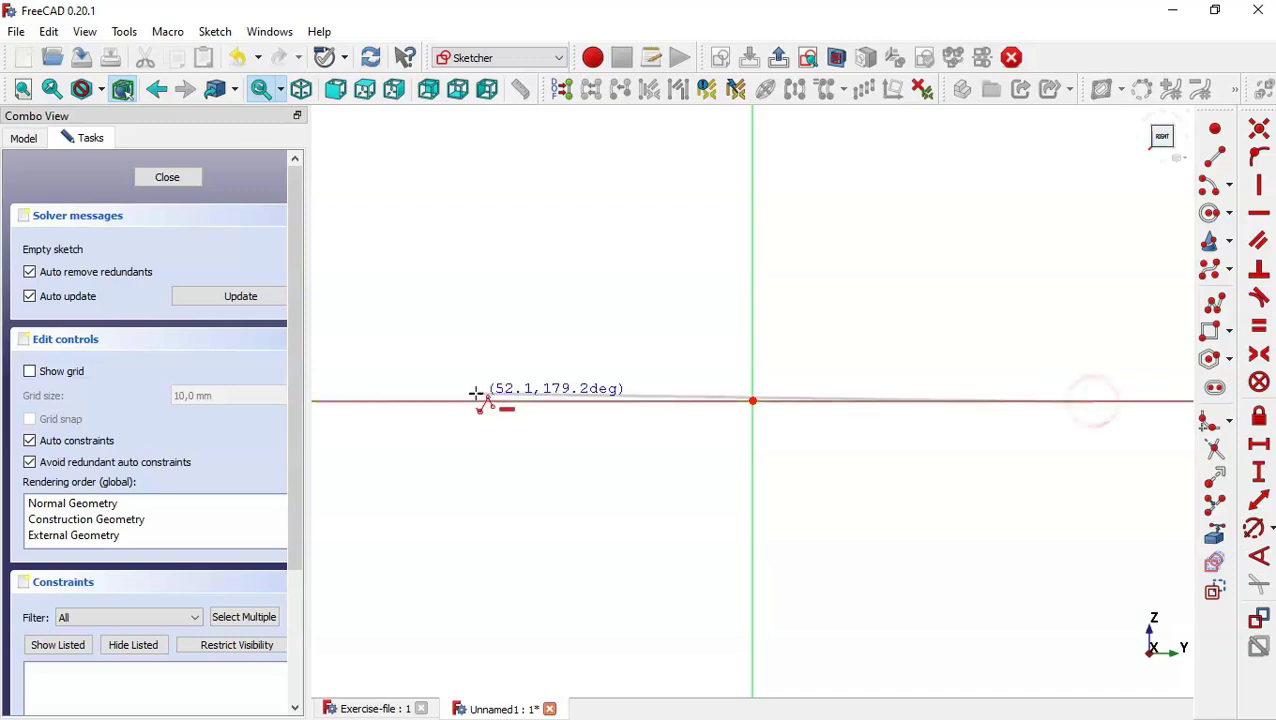
click(391, 401)
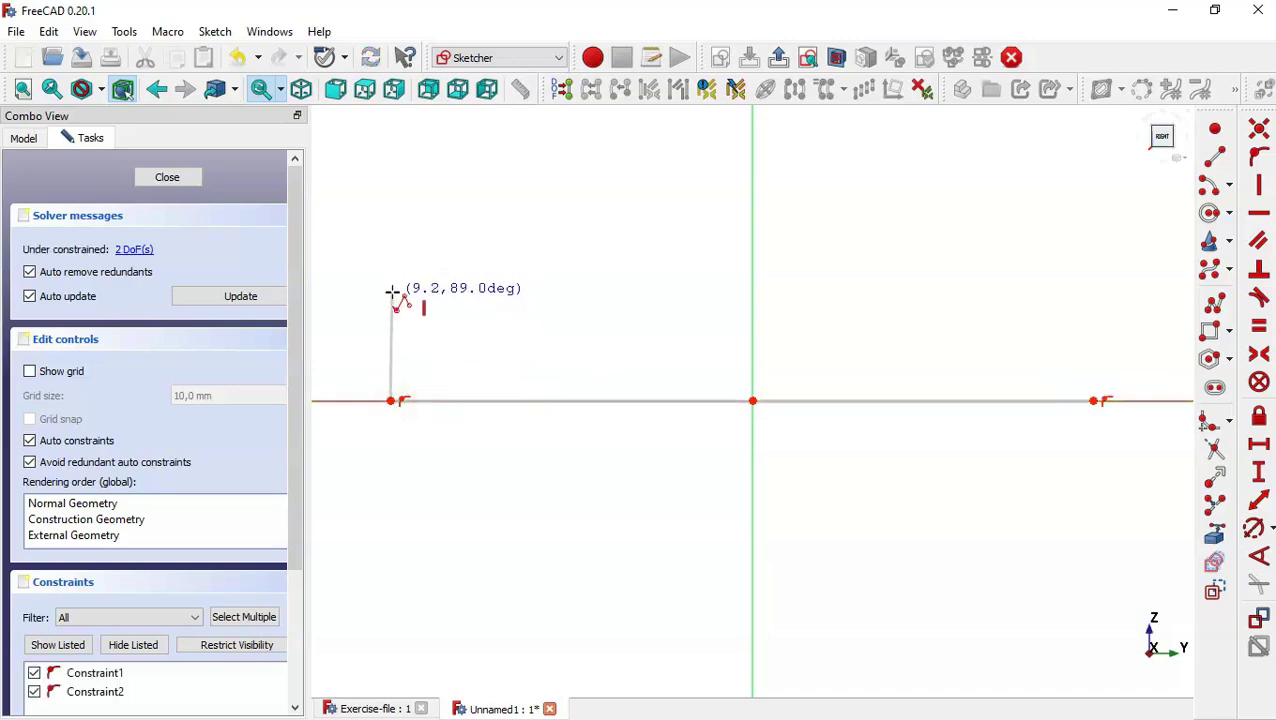
click(391, 289)
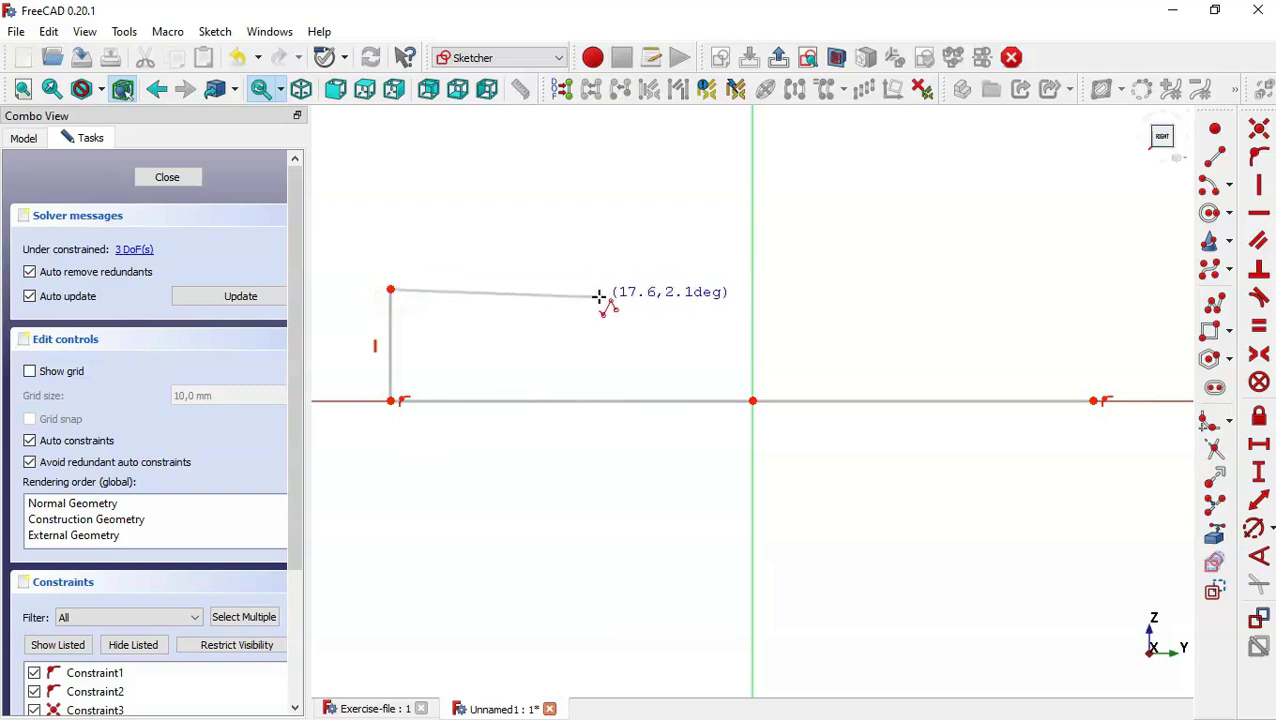
click(633, 289)
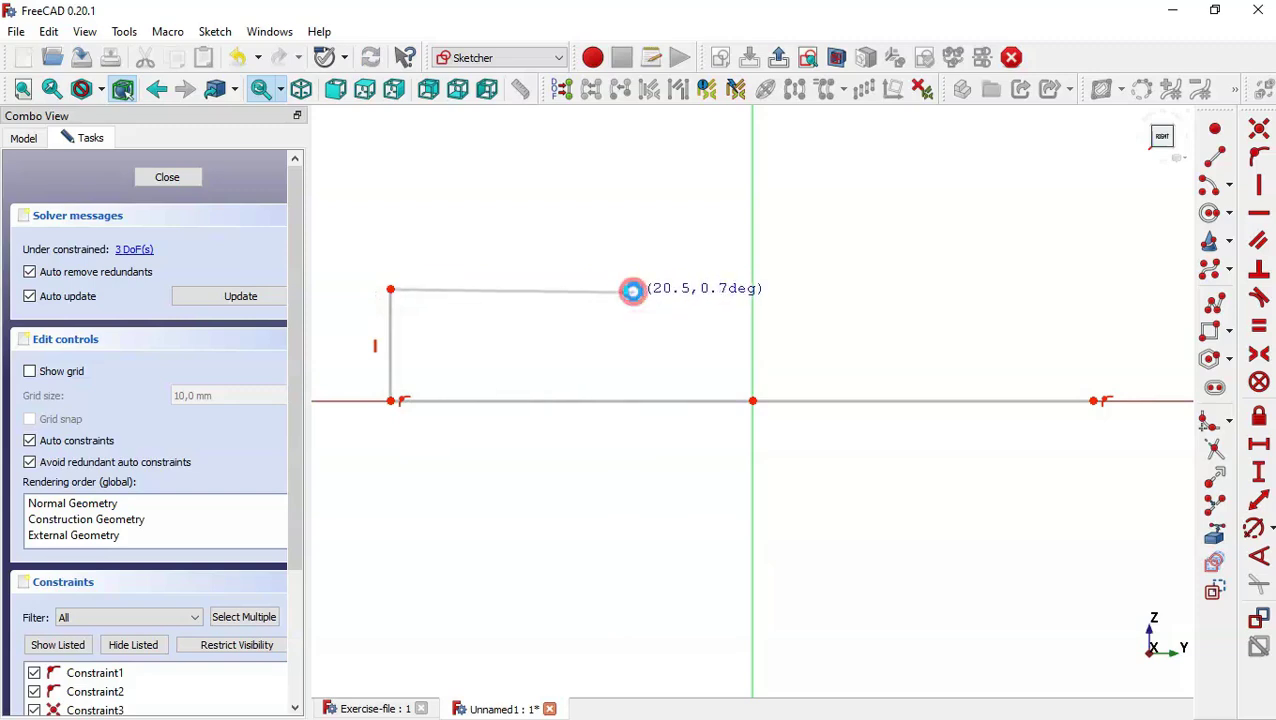
click(633, 217)
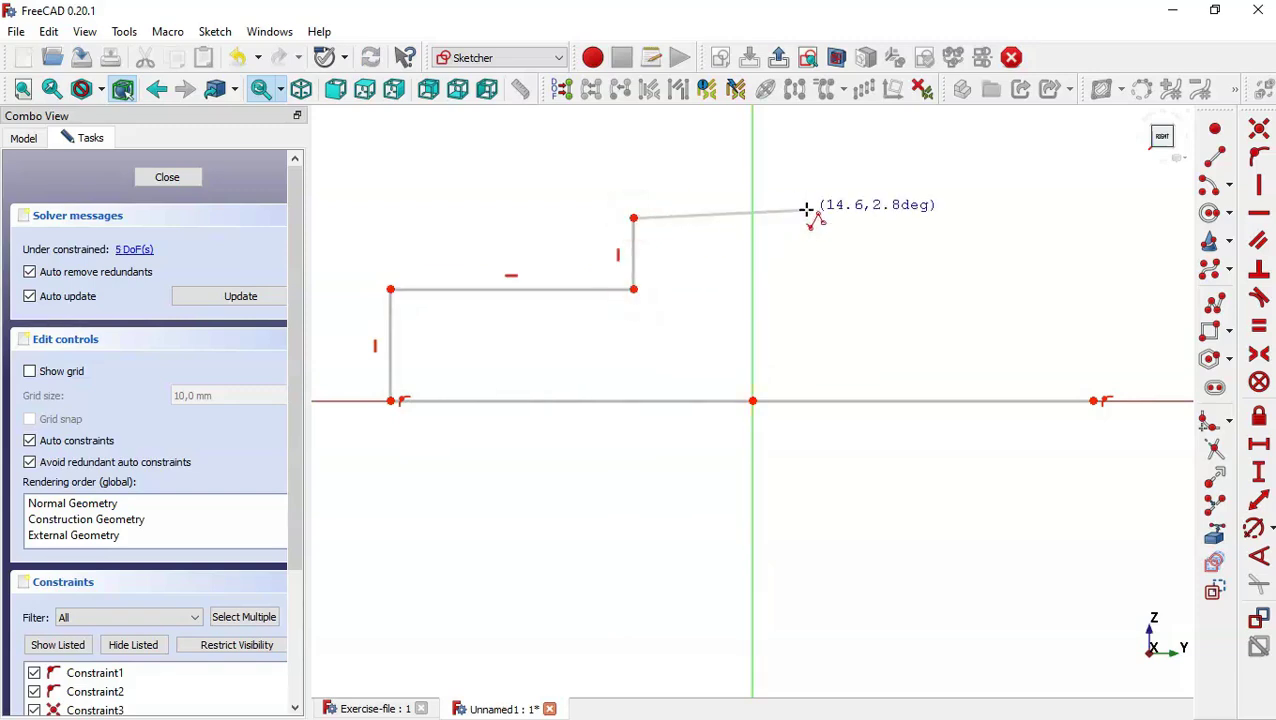
Add the semicircular arc over the boss and close the outline, then show the Exercise-file model
key(m)
key(m)
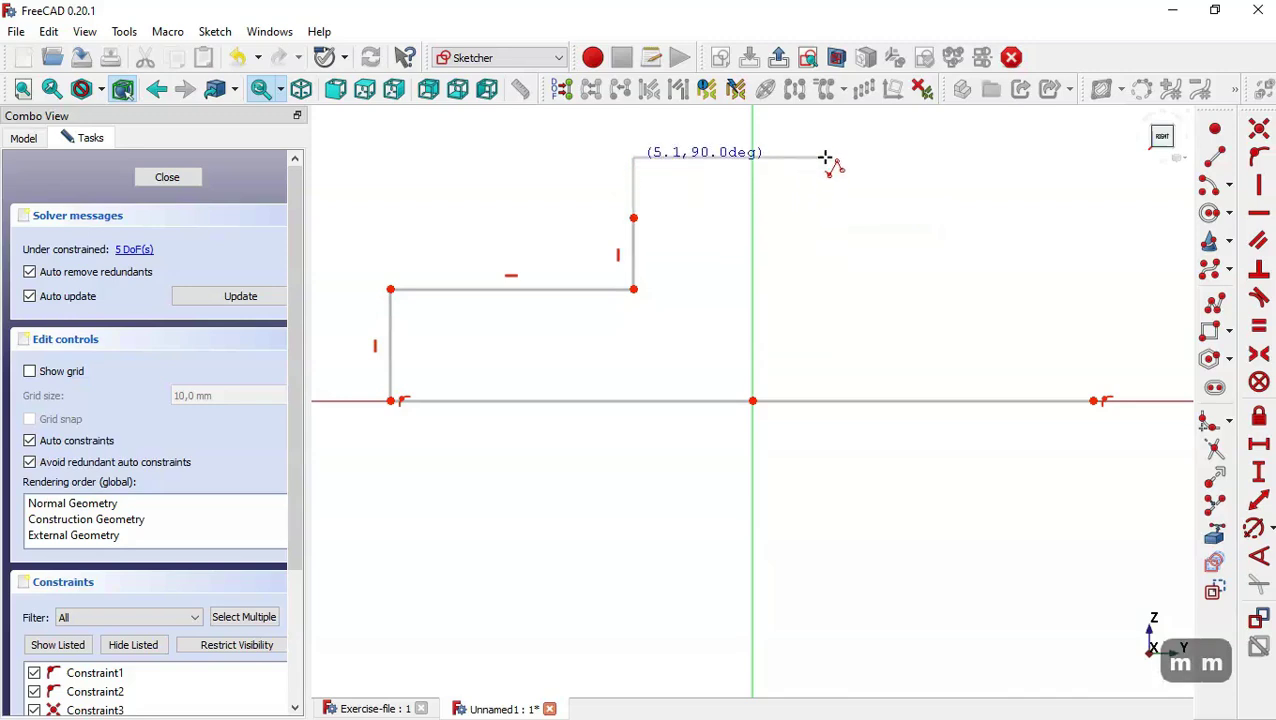
click(809, 214)
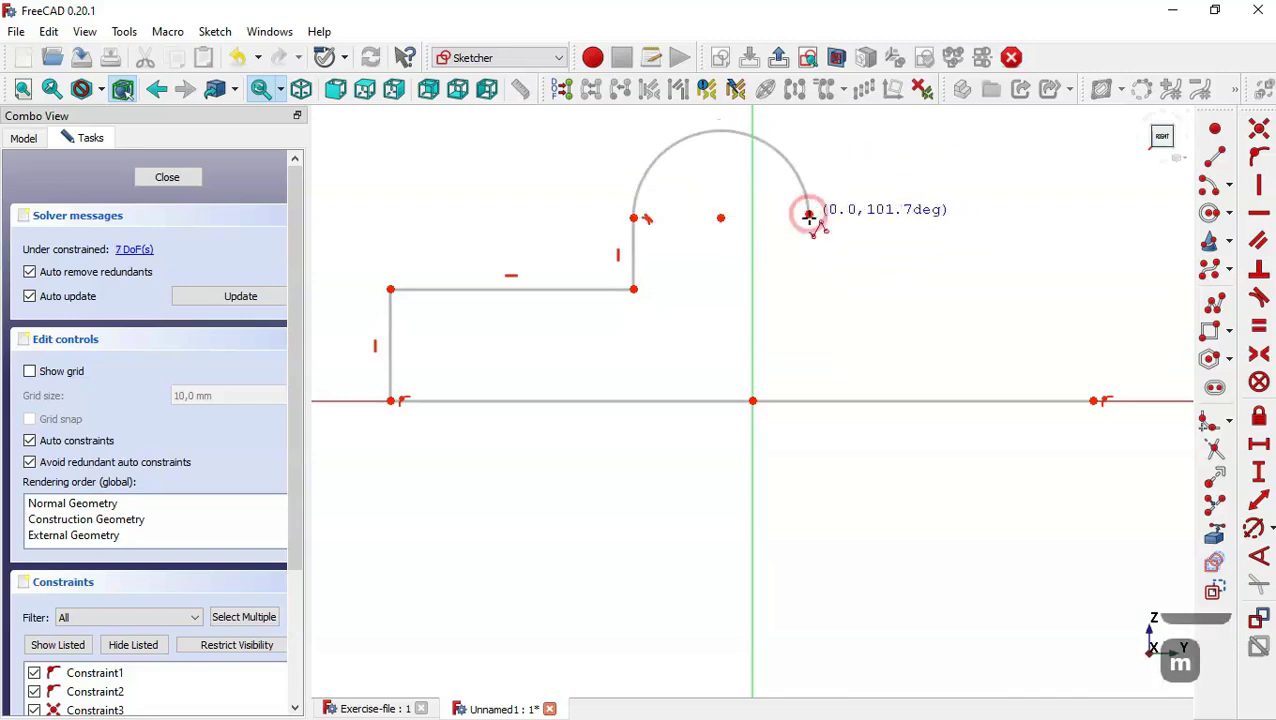
key(m)
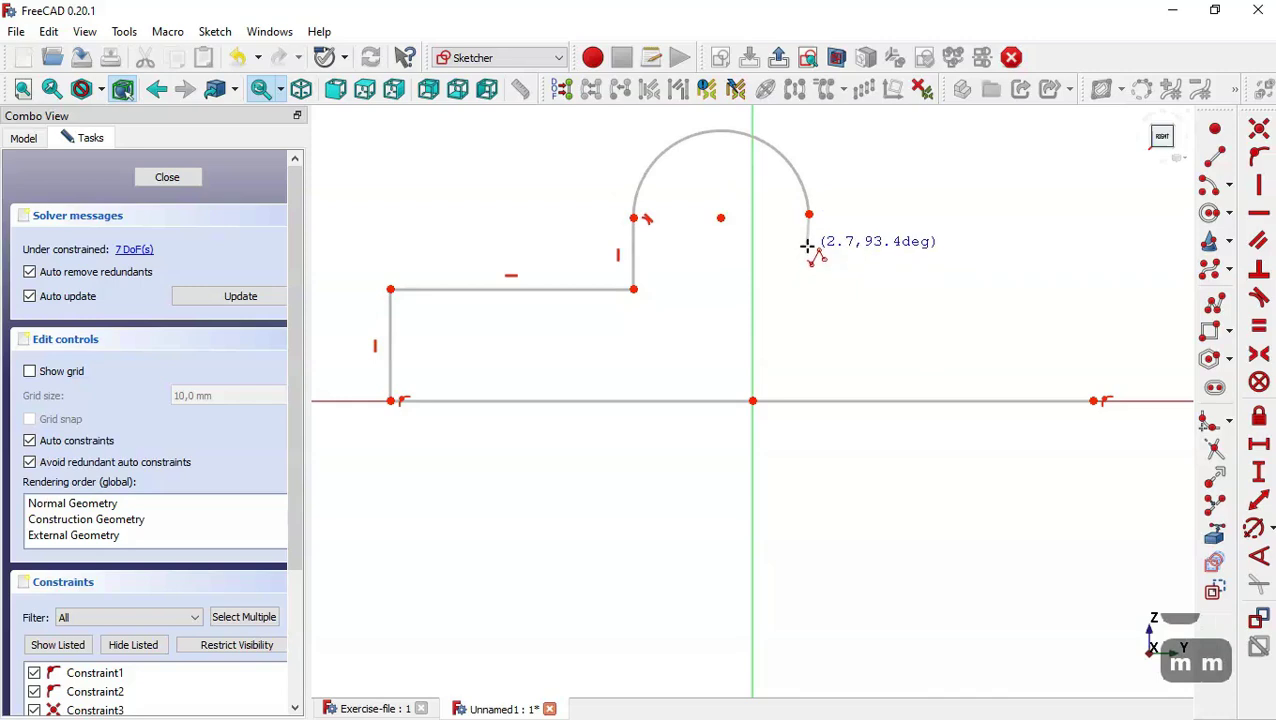
click(808, 250)
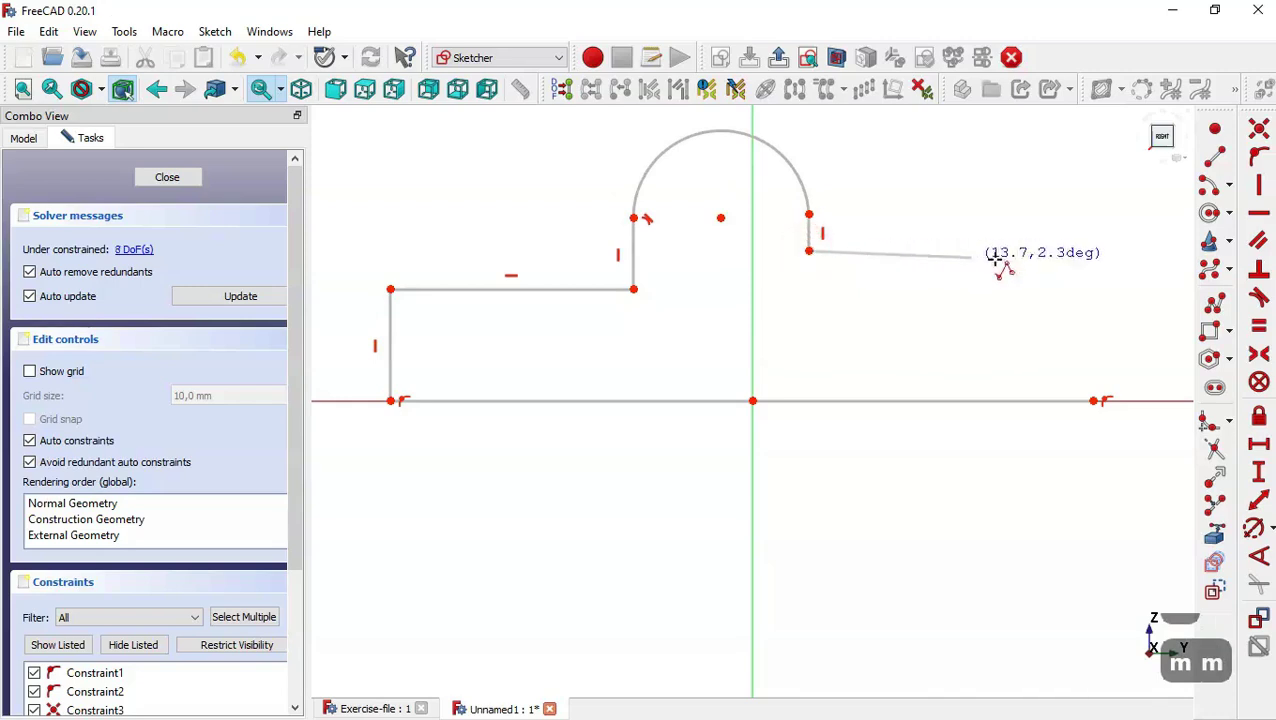
click(1094, 251)
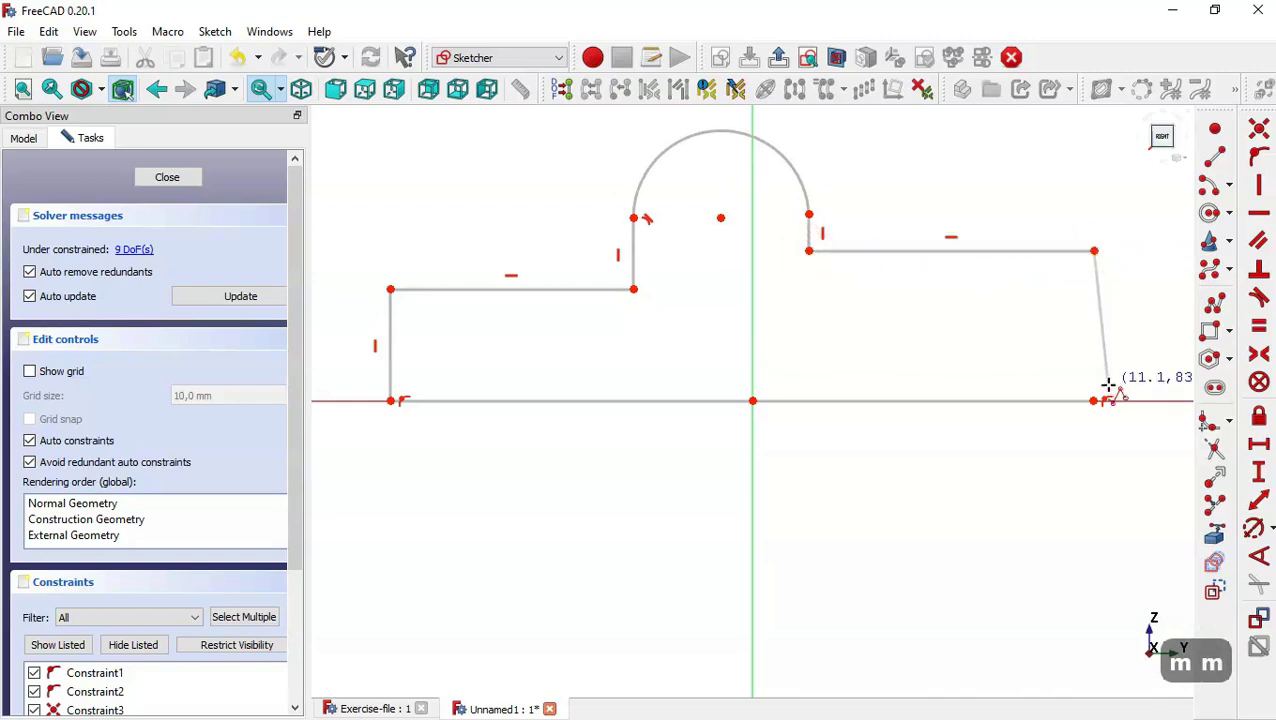
click(1095, 401)
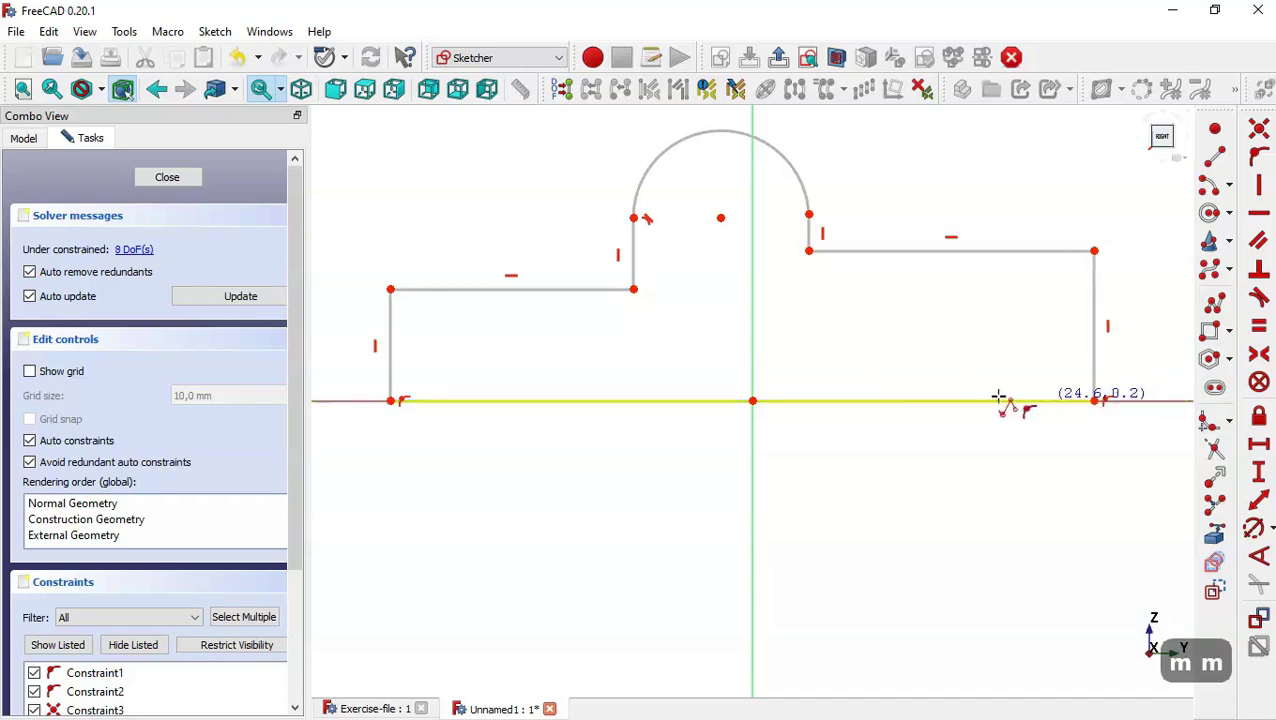
click(386, 709)
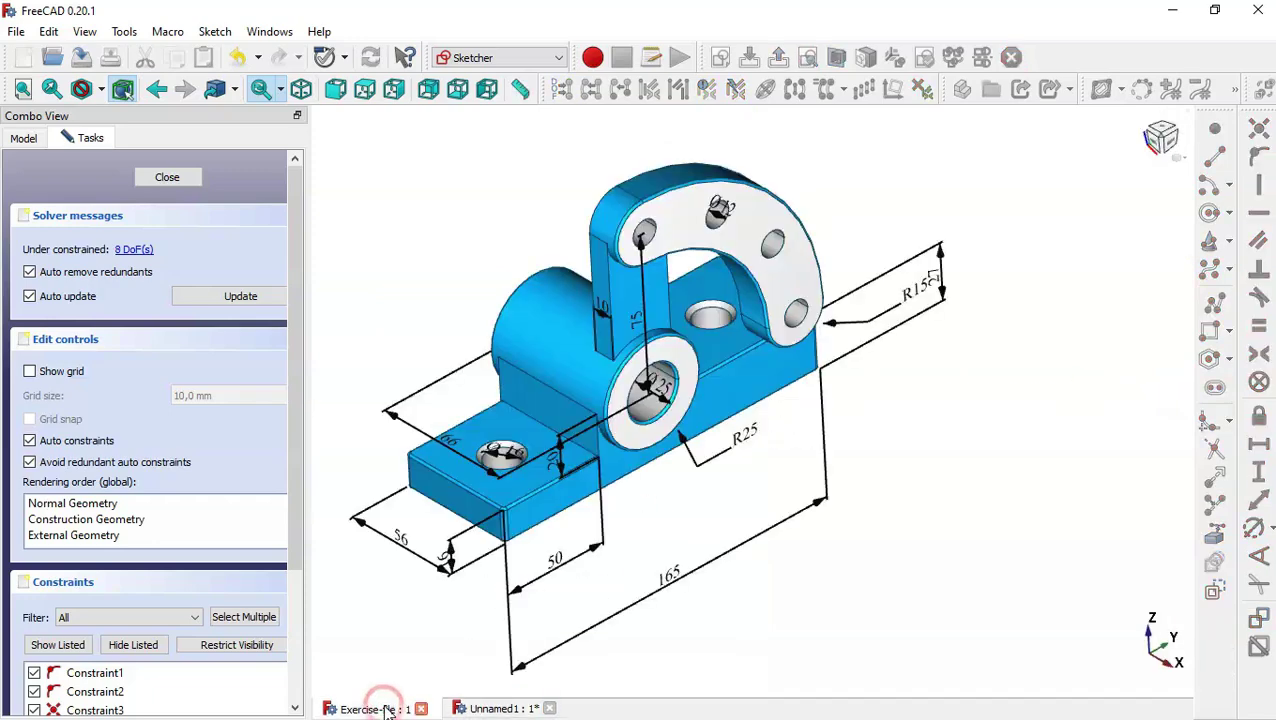
View the reference bracket from the Right and zoom to read its 165, 50, 16, 27 dimensions
click(394, 89)
scroll(710, 168, down, 5)
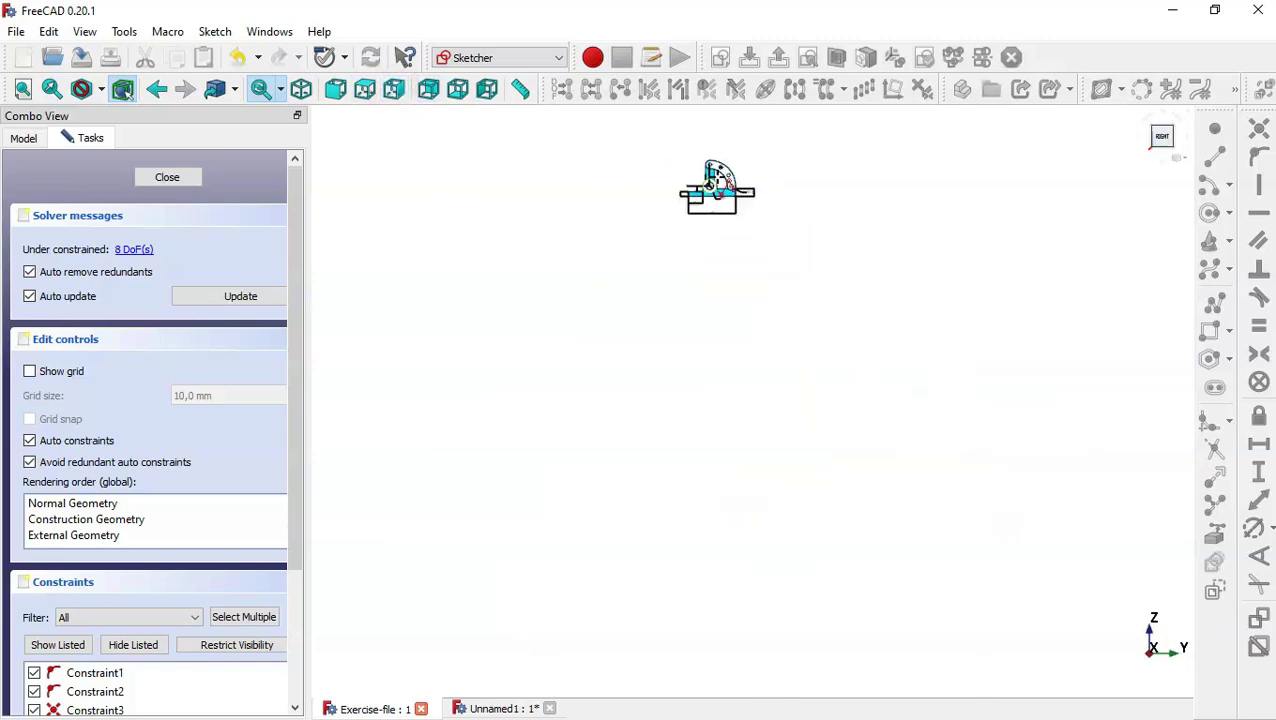
scroll(728, 192, up, 8)
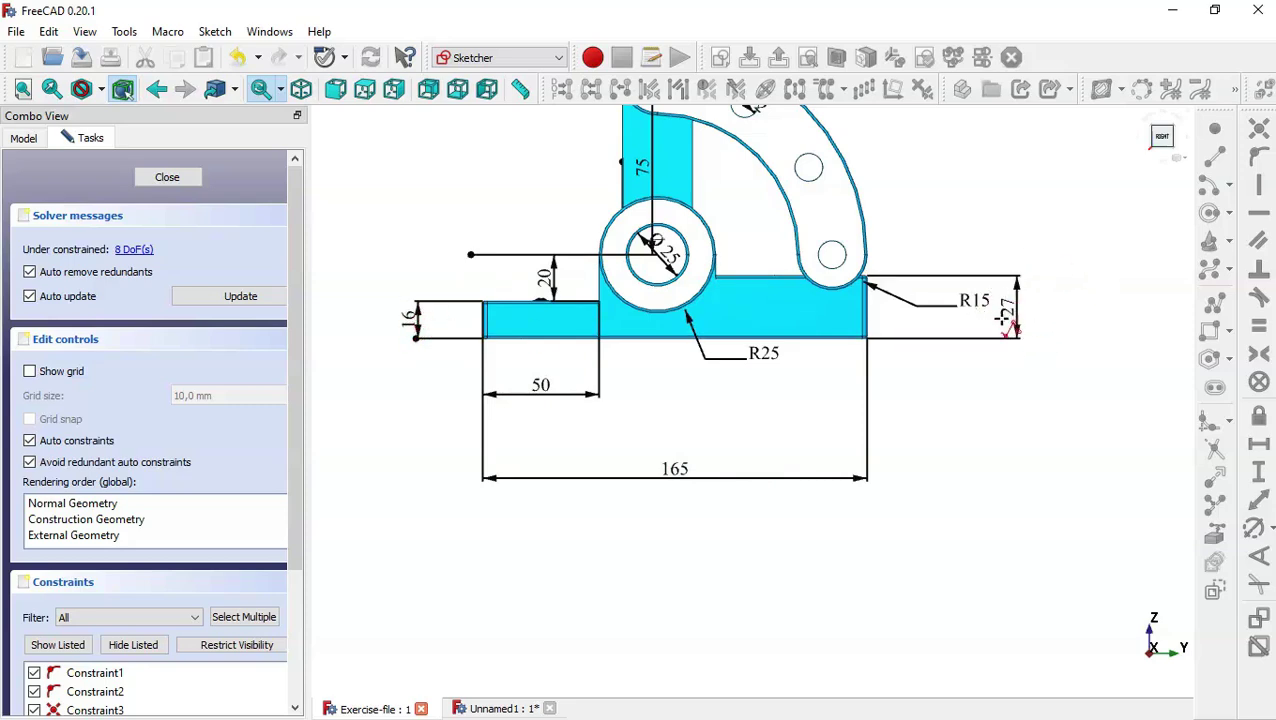
scroll(559, 276, up, 2)
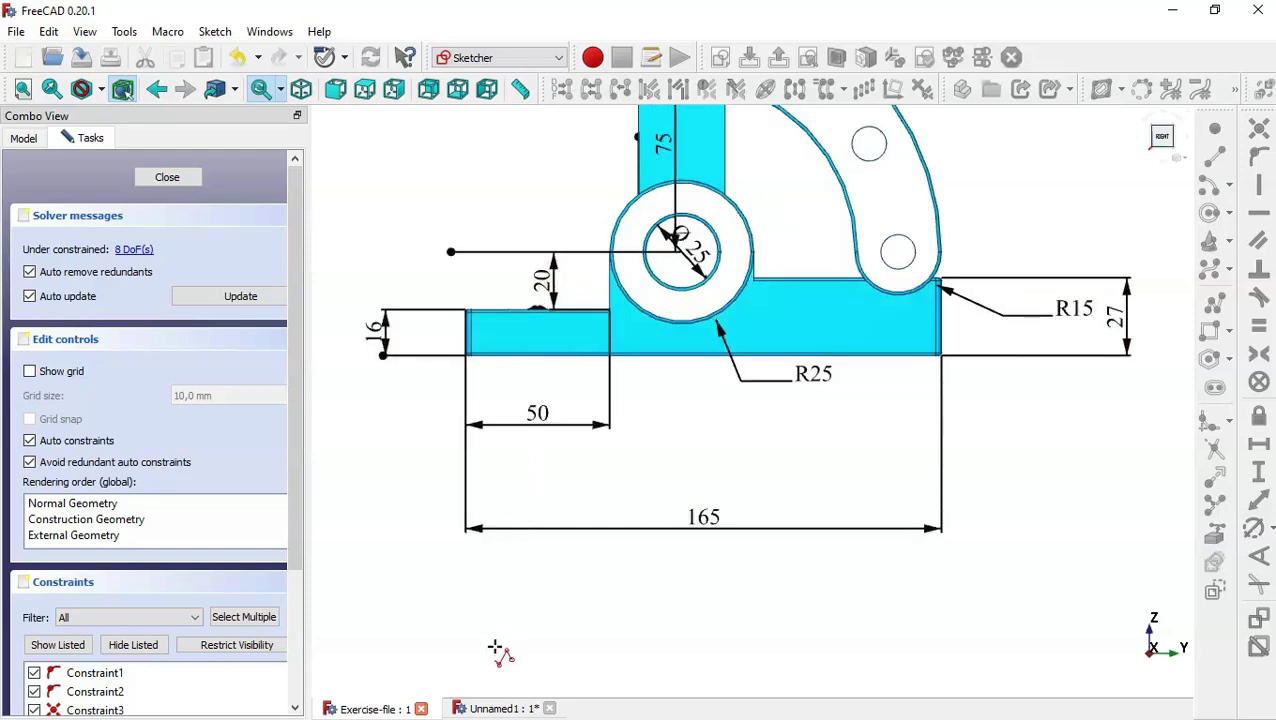
Back in the Unnamed1 sketch, set the 50 mm step width and 165 mm overall length
click(495, 709)
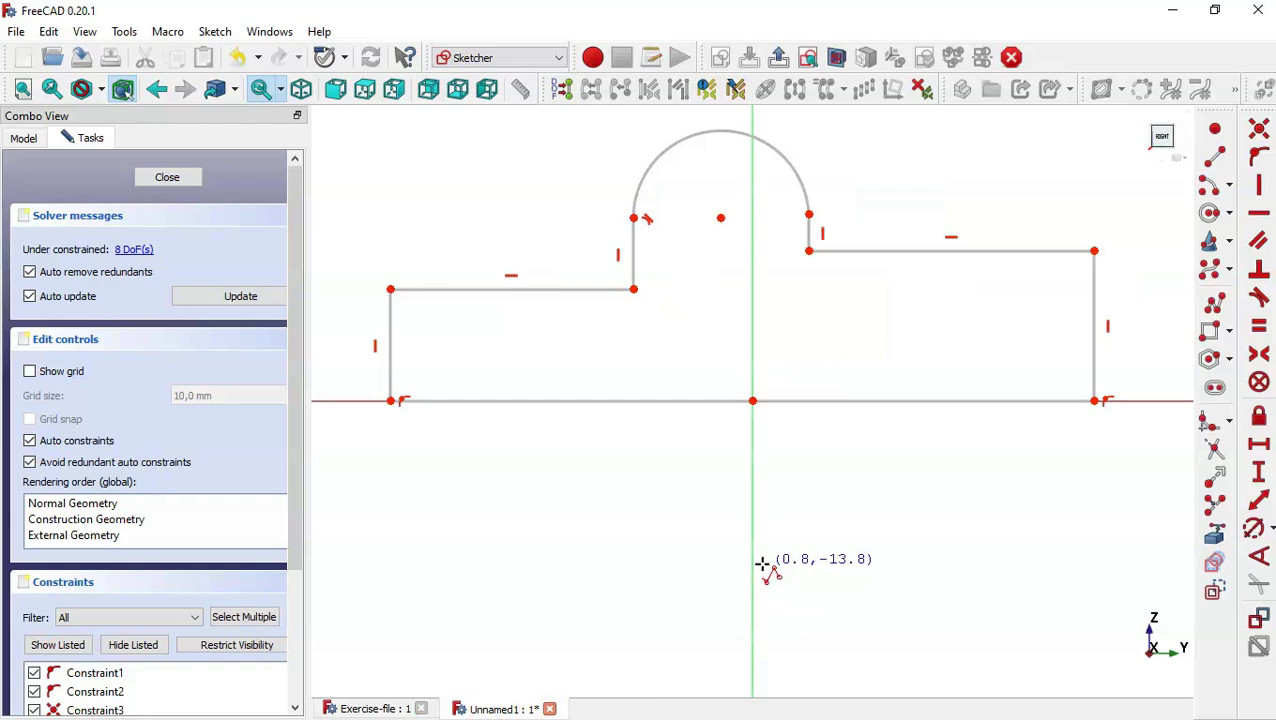
click(1259, 444)
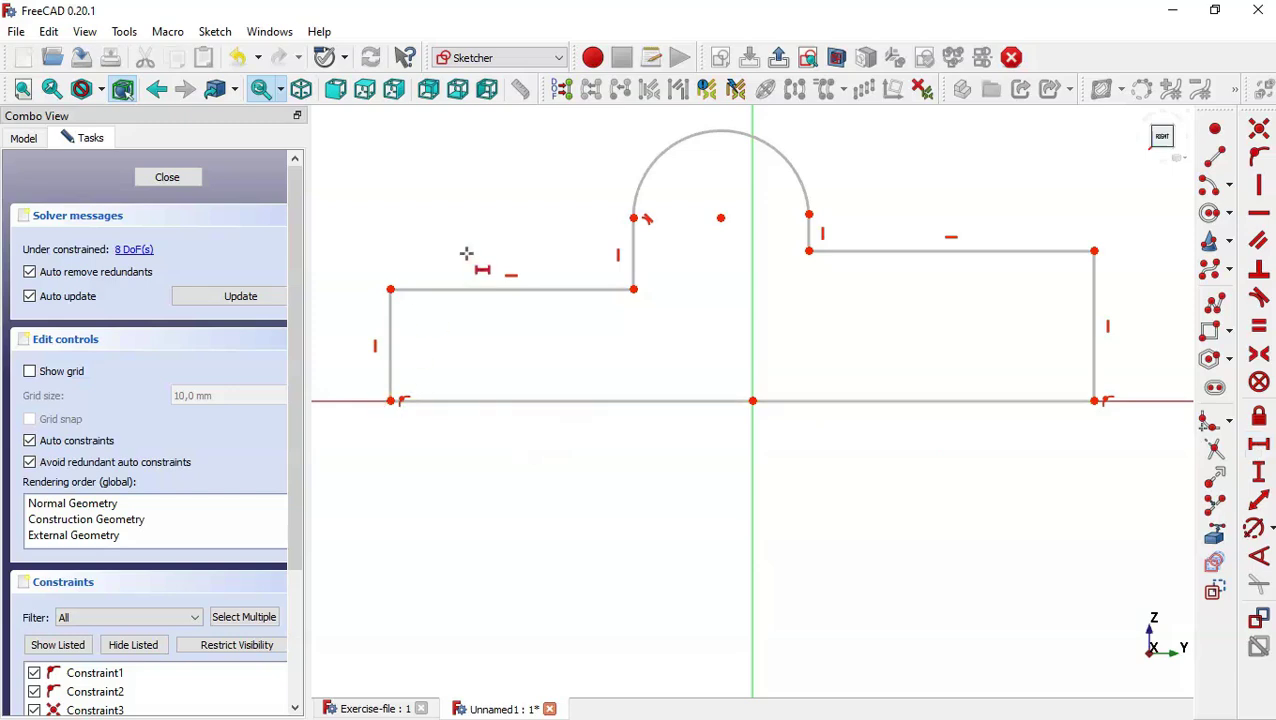
click(533, 288)
text(50)
key(Return)
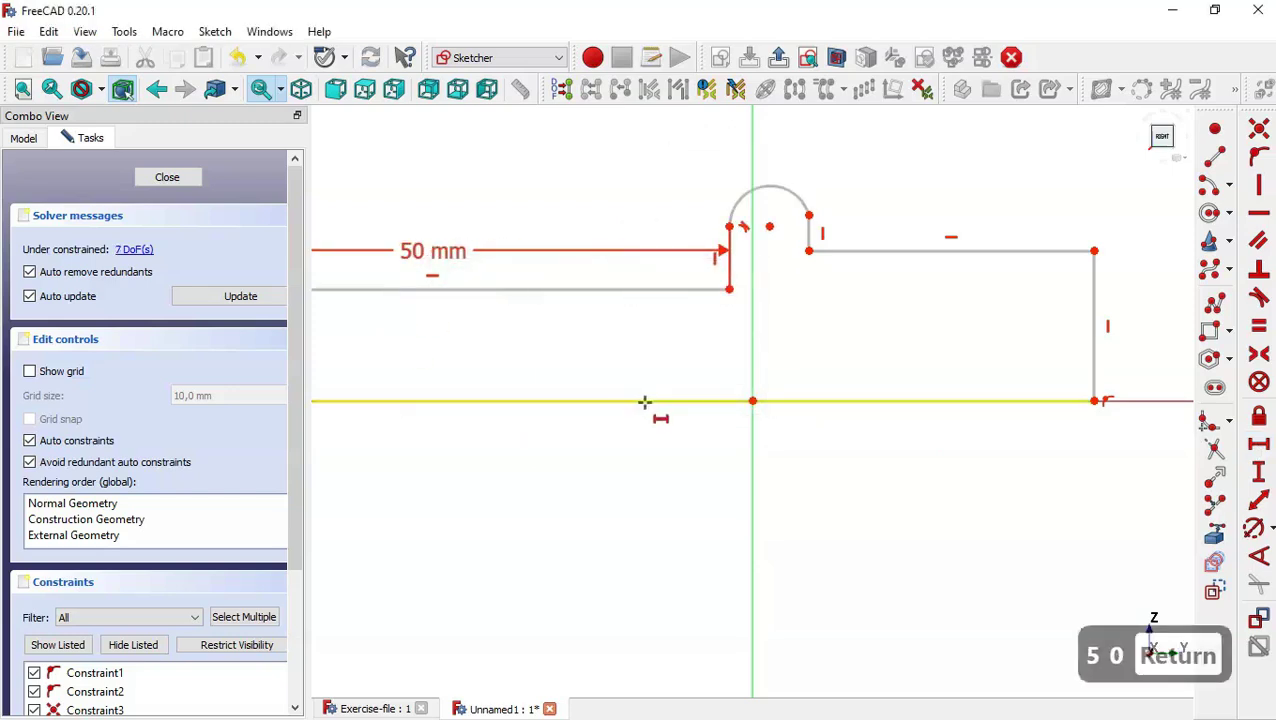
click(645, 401)
text(165)
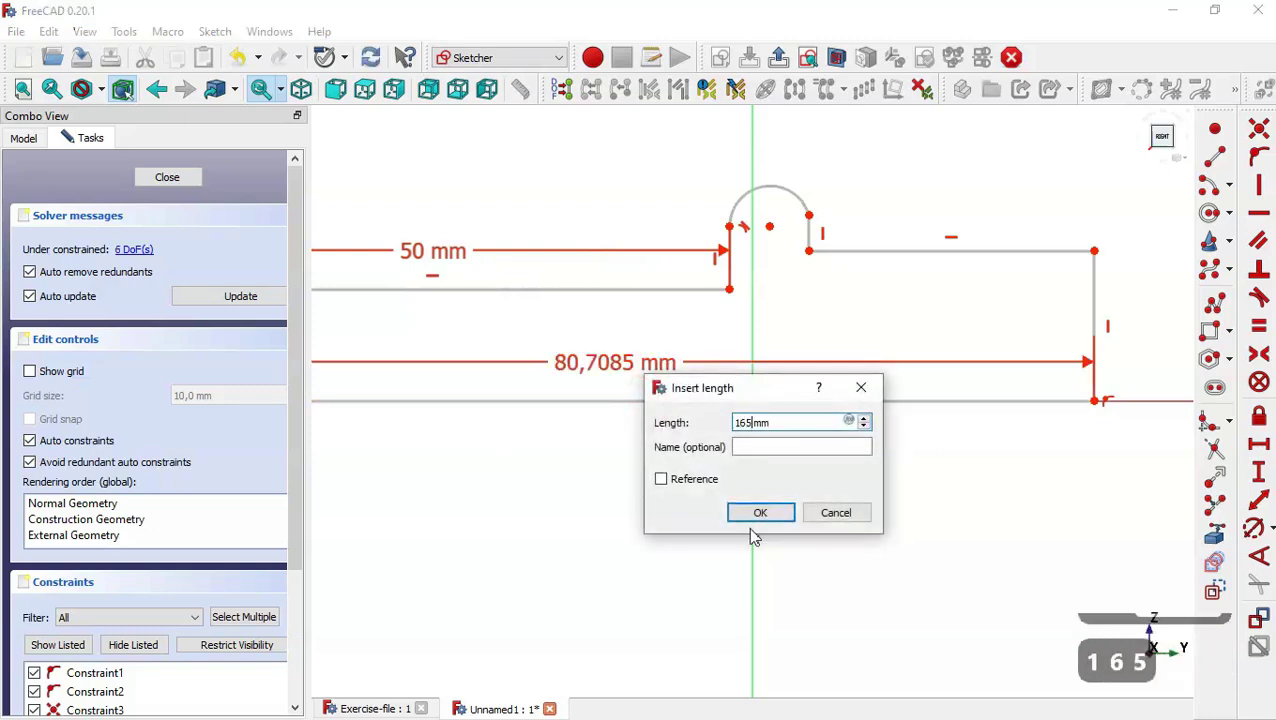
key(Return)
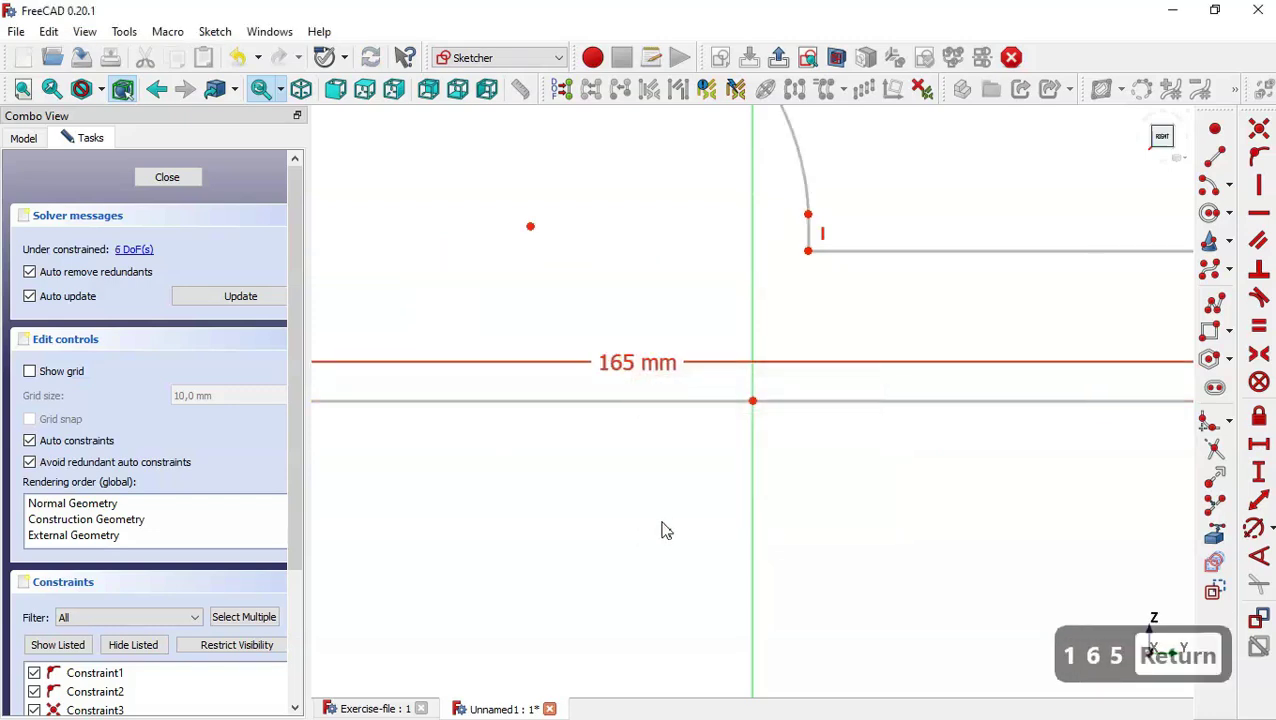
scroll(665, 530, down, 5)
scroll(590, 493, up, 5)
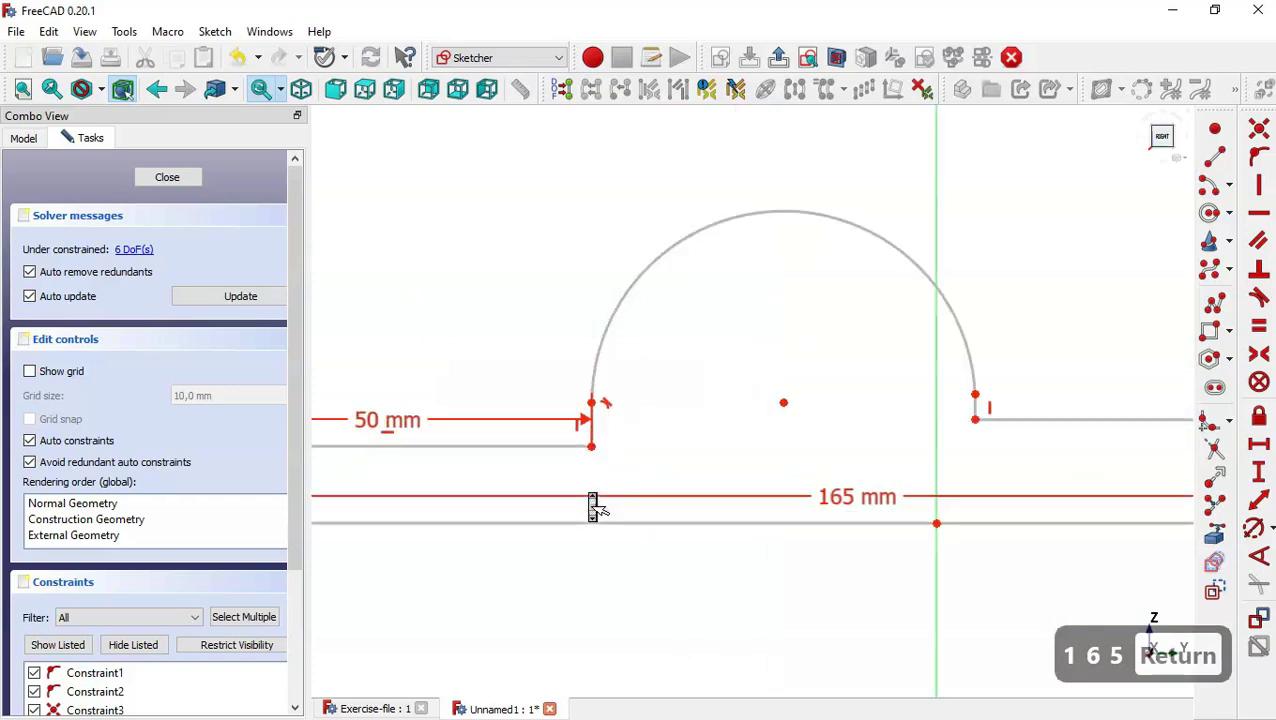
scroll(1015, 350, down, 4)
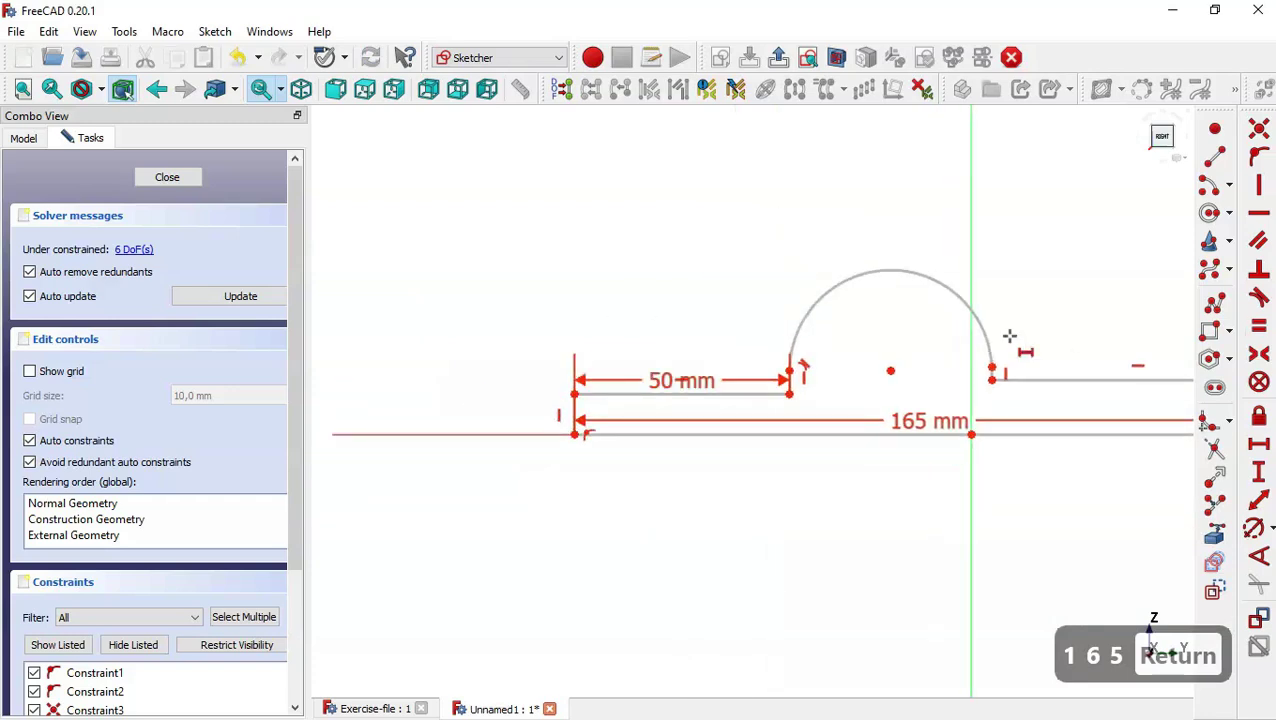
Place the arc centre 36 mm above the base and make the left end 16 mm tall
click(1252, 470)
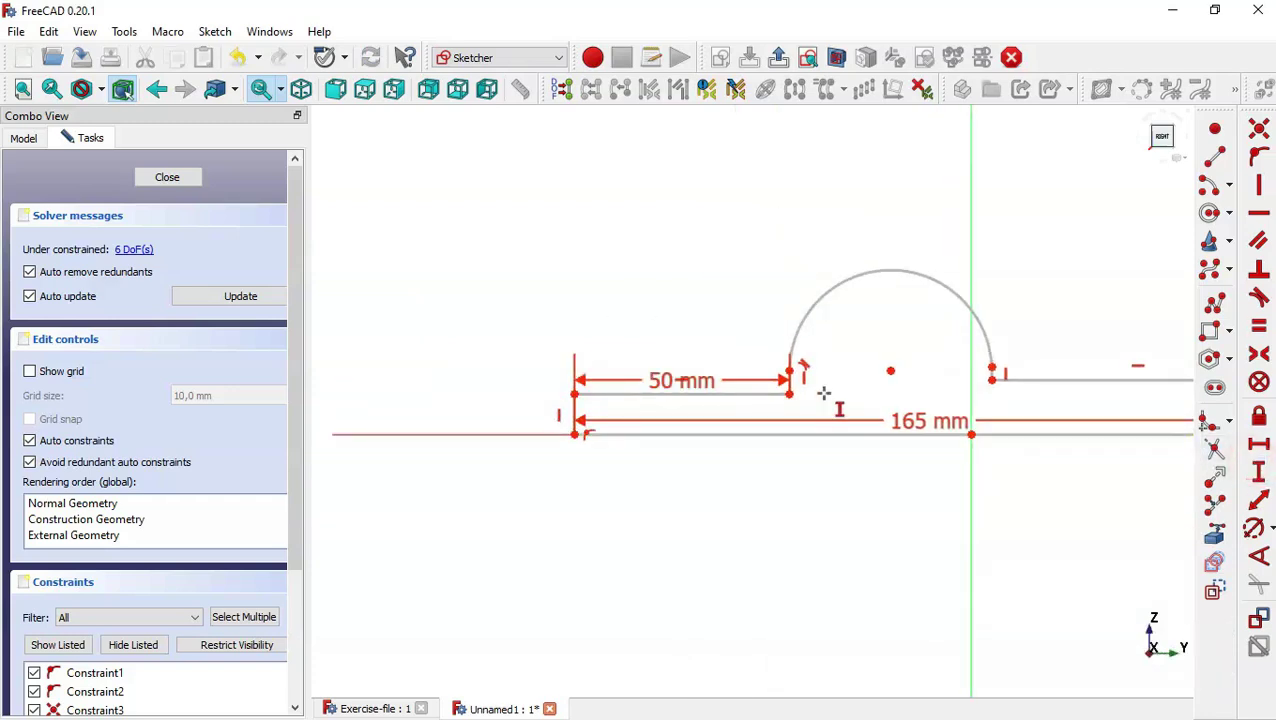
scroll(823, 393, up, 1)
click(905, 366)
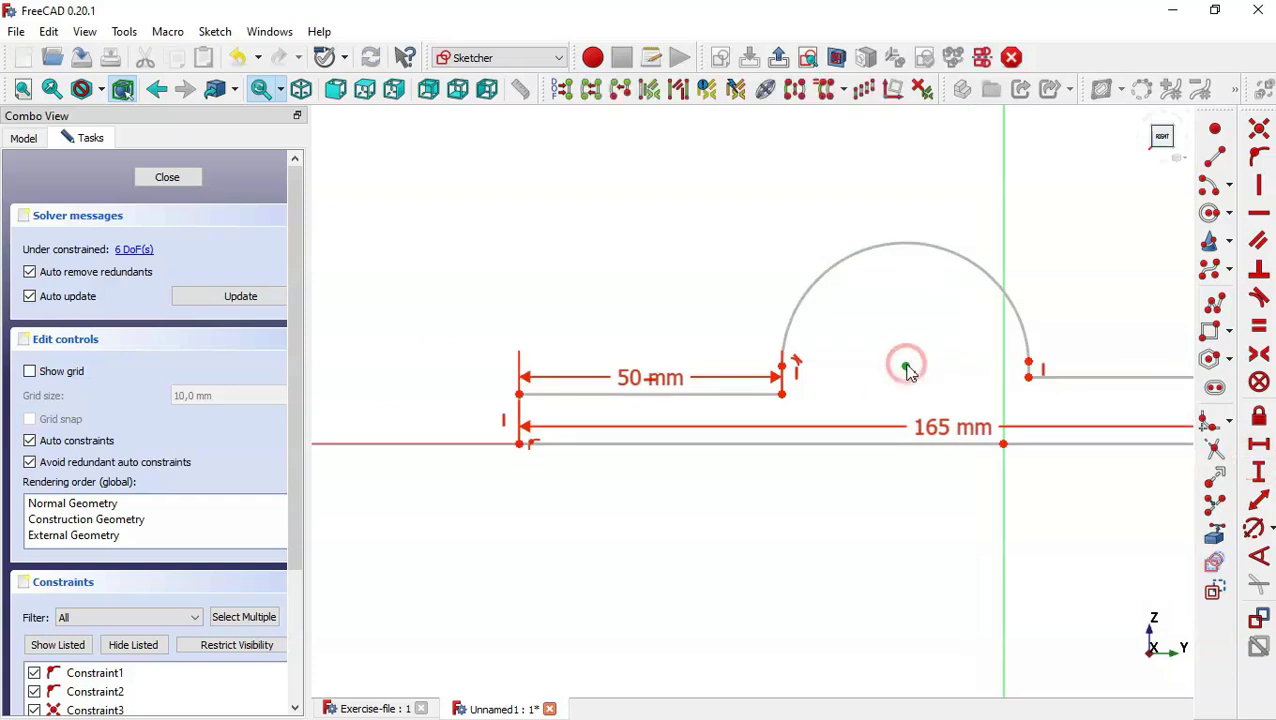
click(1004, 443)
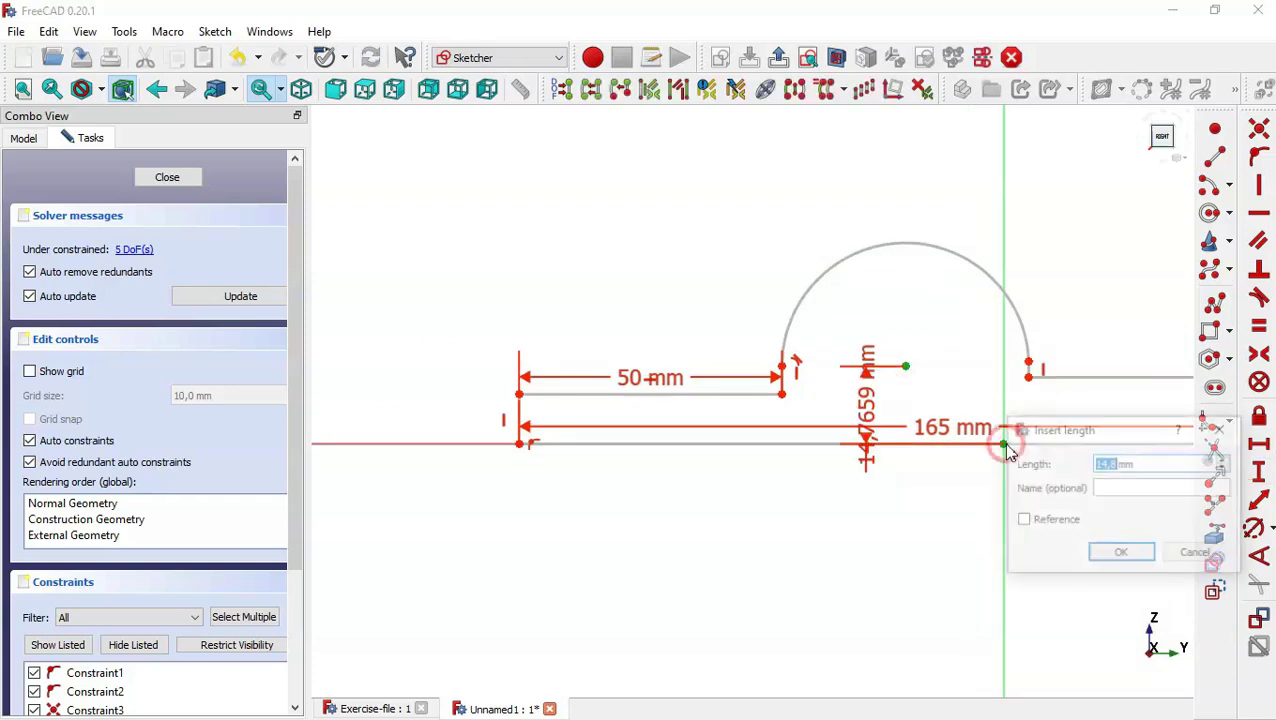
text(36)
key(Return)
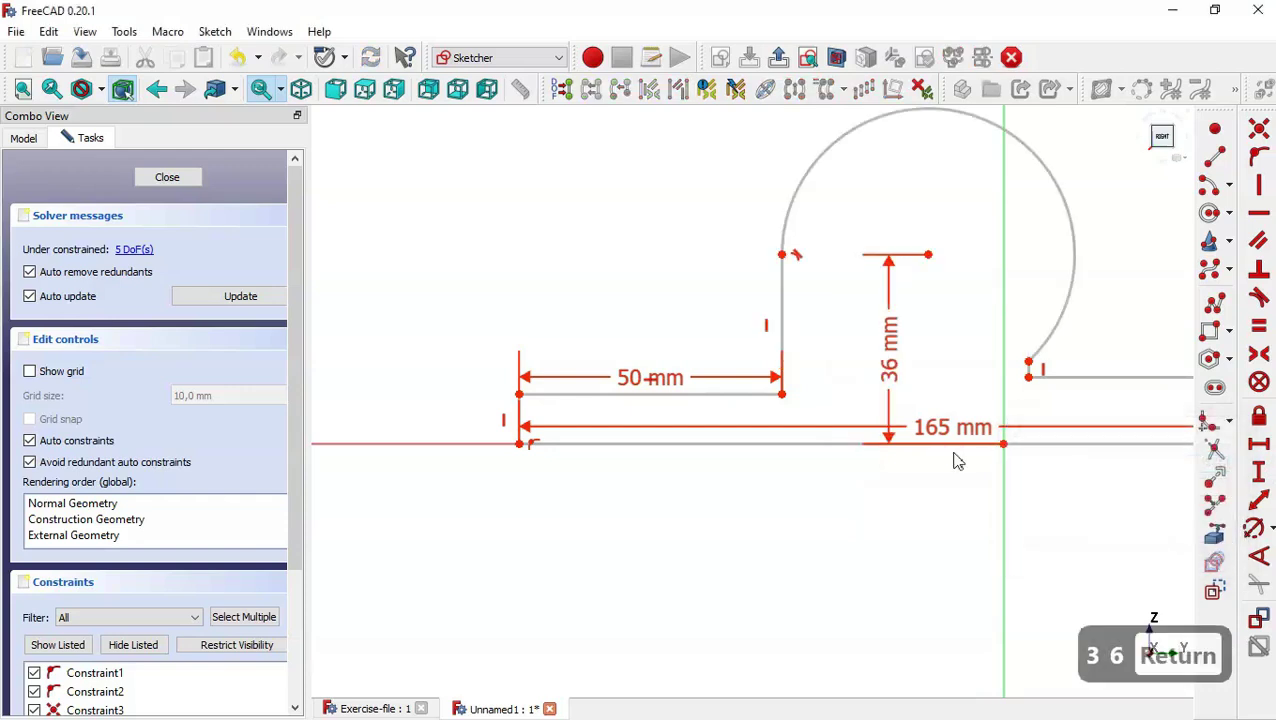
click(520, 408)
text(16)
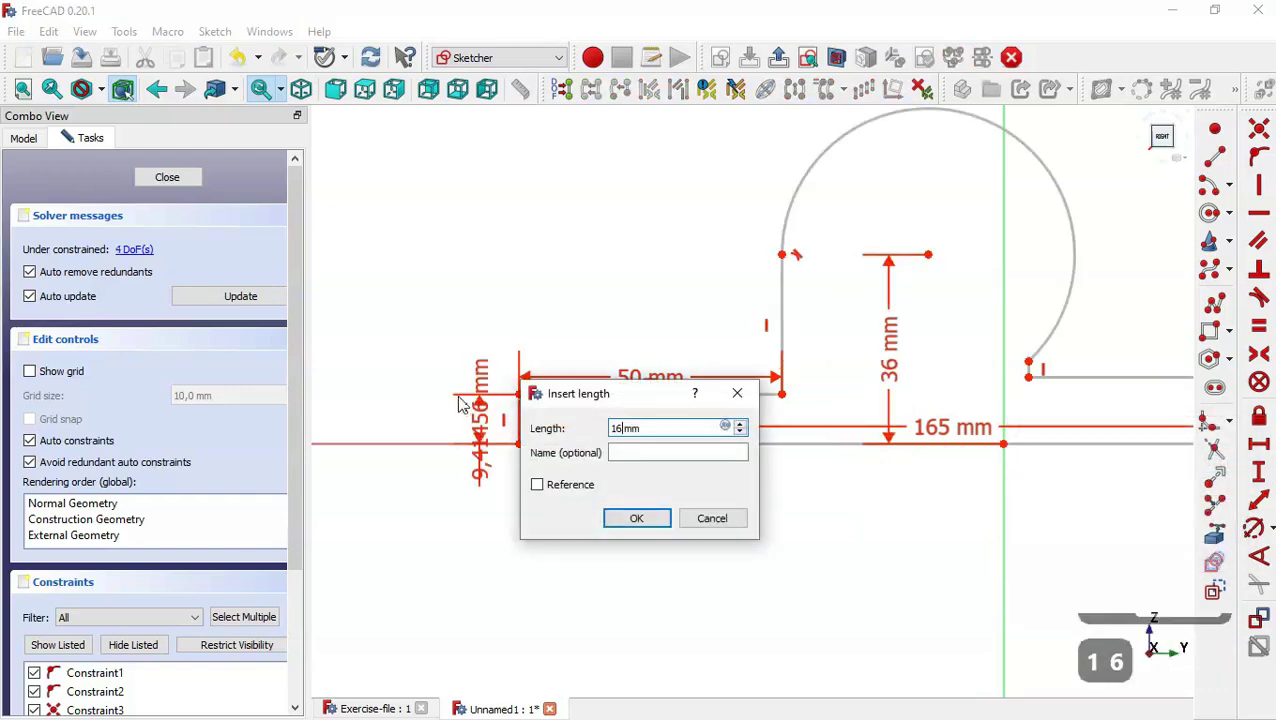
key(Return)
scroll(421, 340, down, 4)
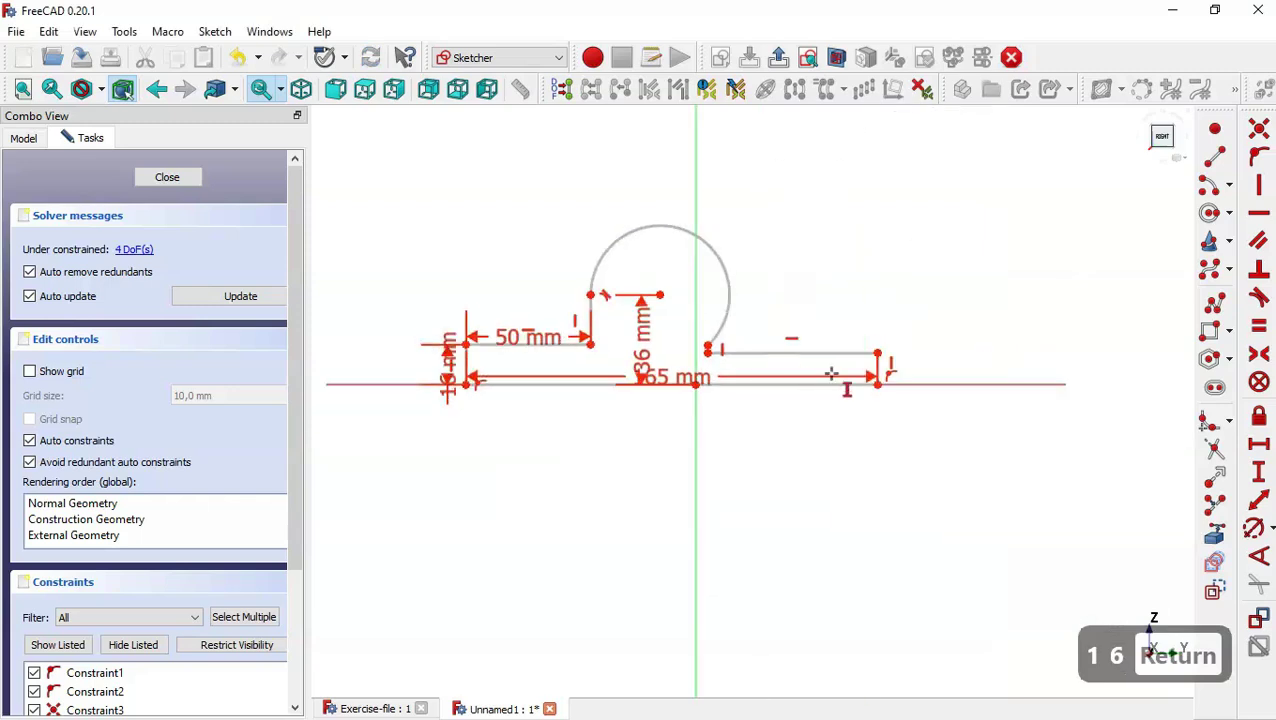
scroll(831, 373, up, 3)
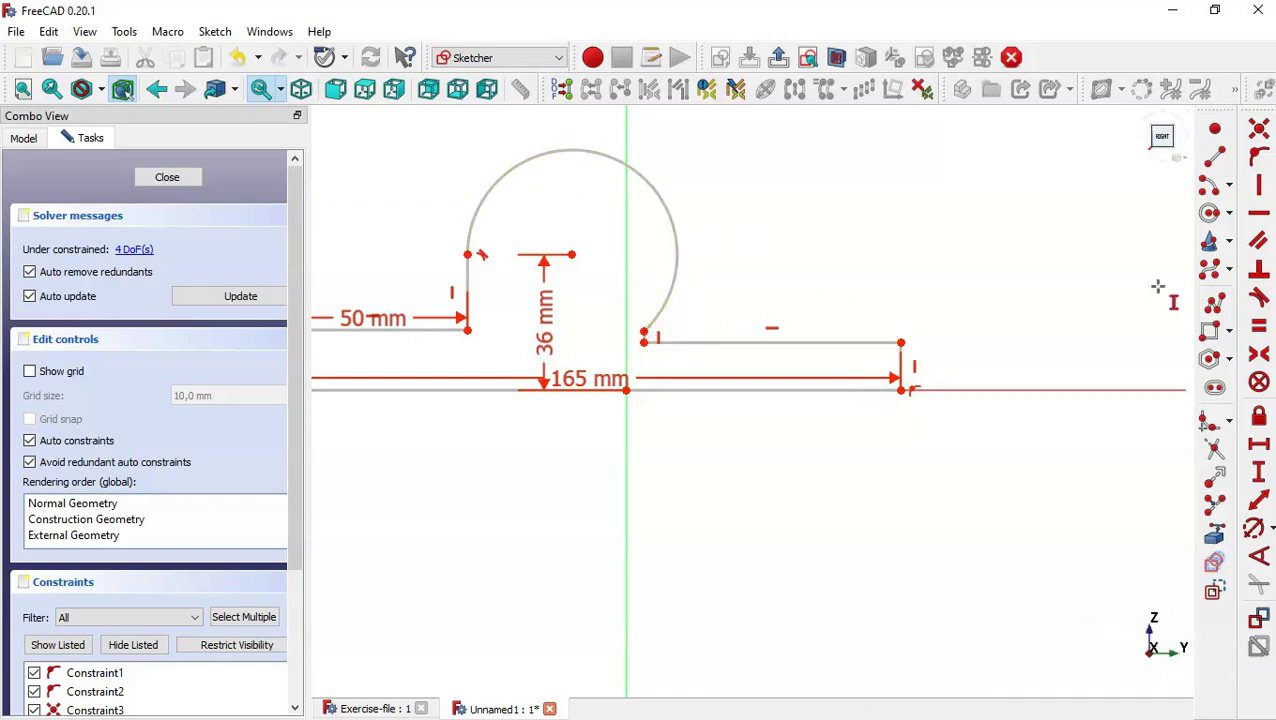
scroll(605, 245, up, 3)
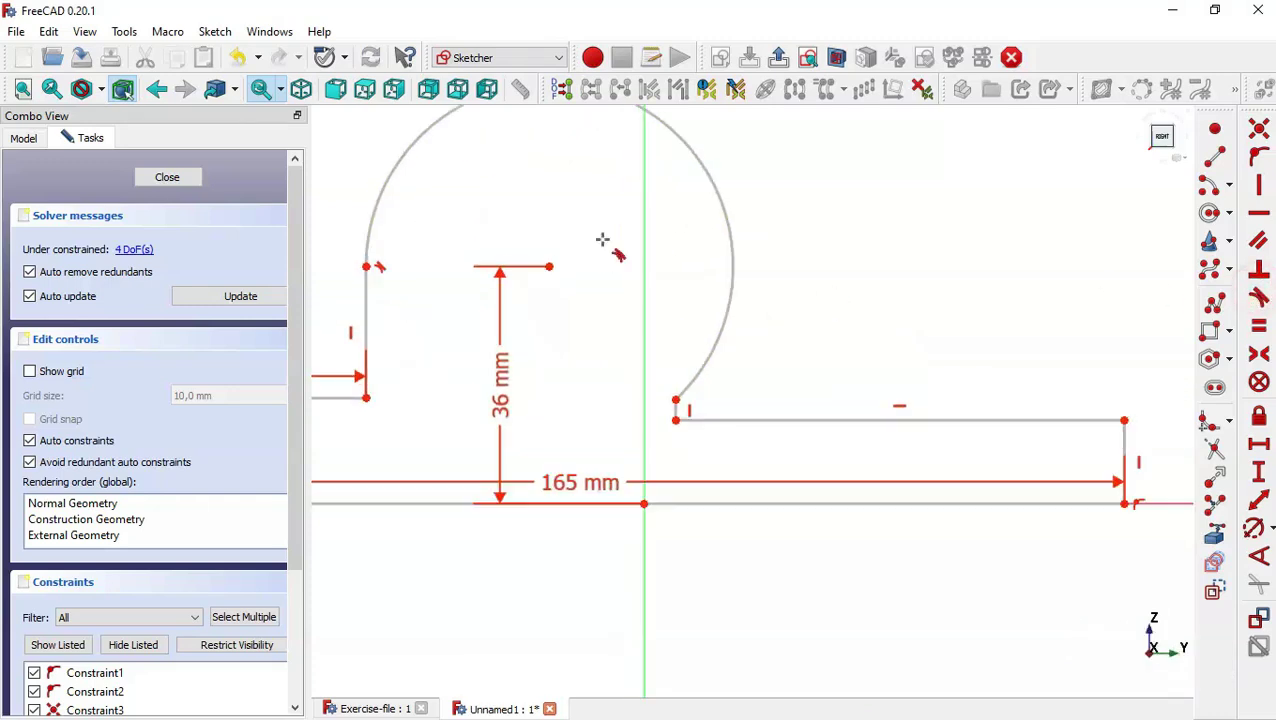
Make the arc tangent to the right vertical line and set that line to 27 mm
click(707, 349)
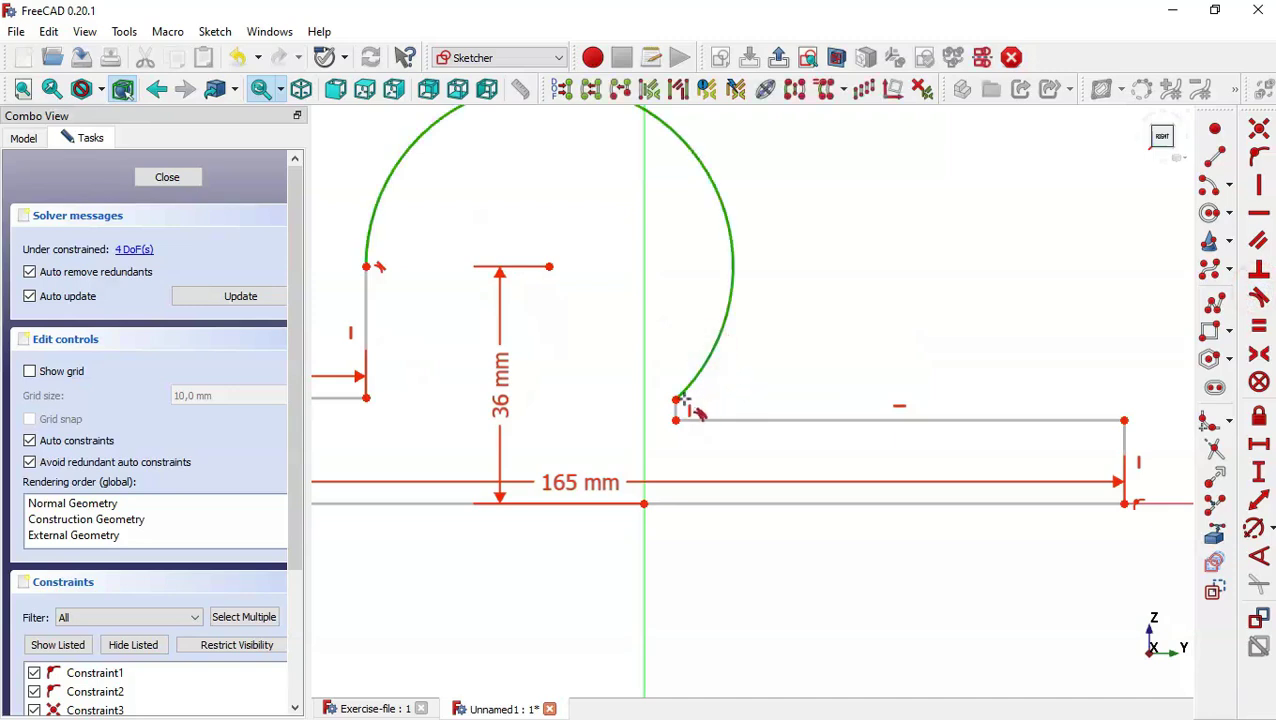
click(676, 410)
key(t)
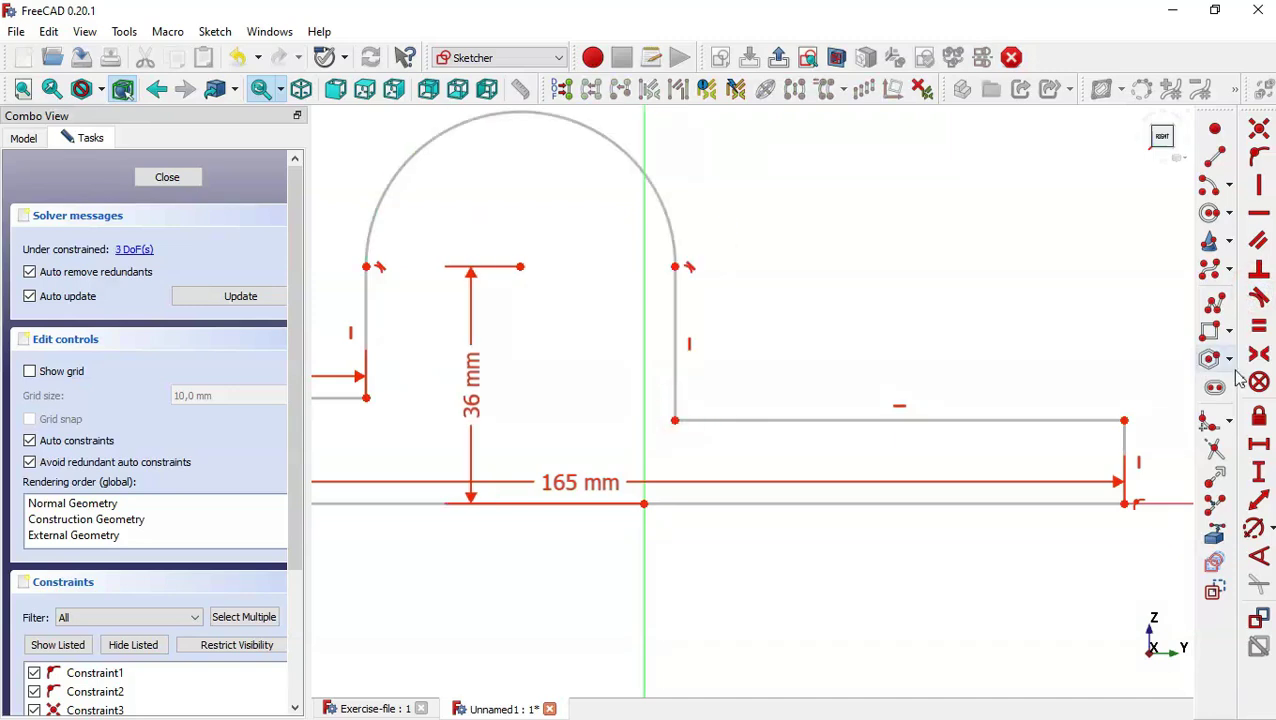
click(1259, 469)
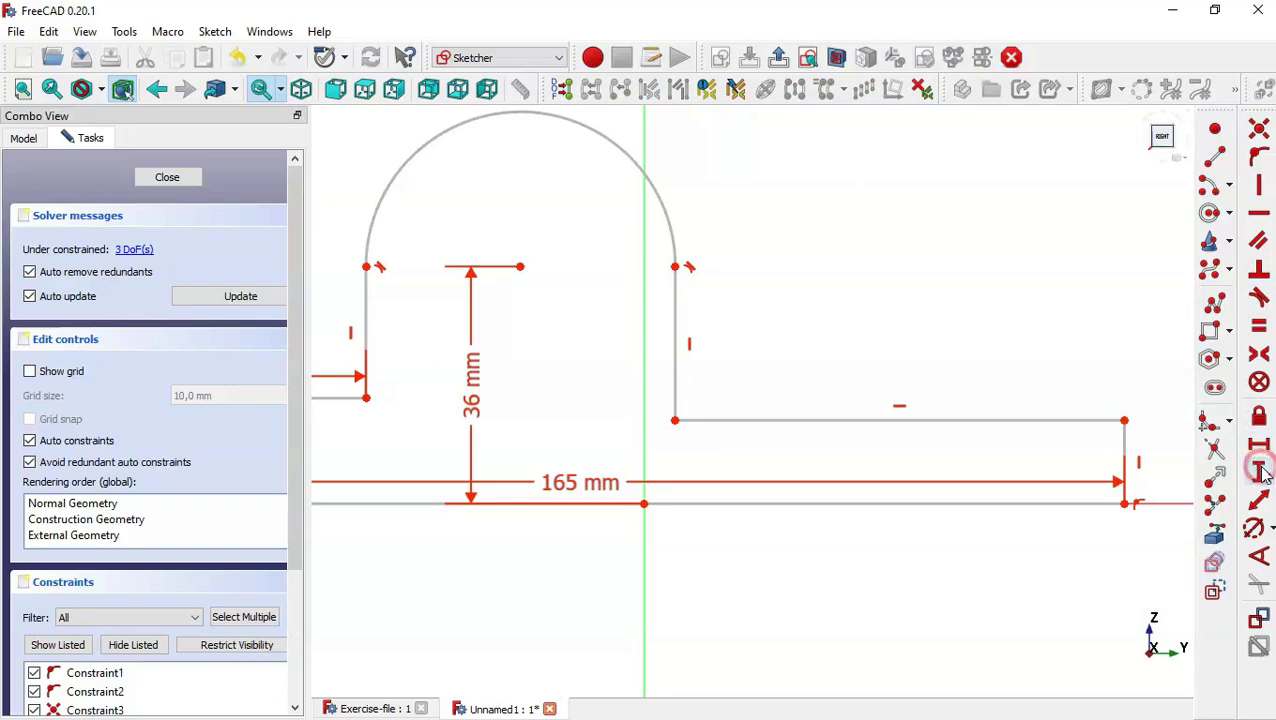
click(1124, 440)
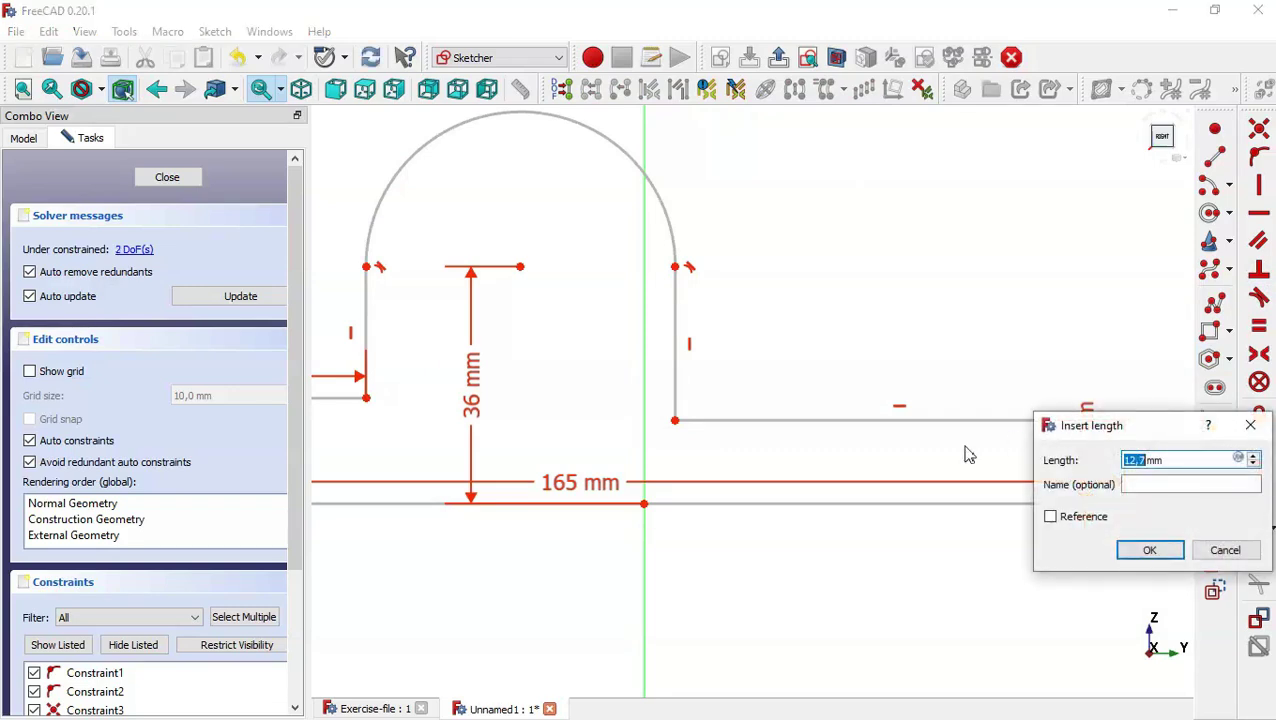
text(27)
key(Return)
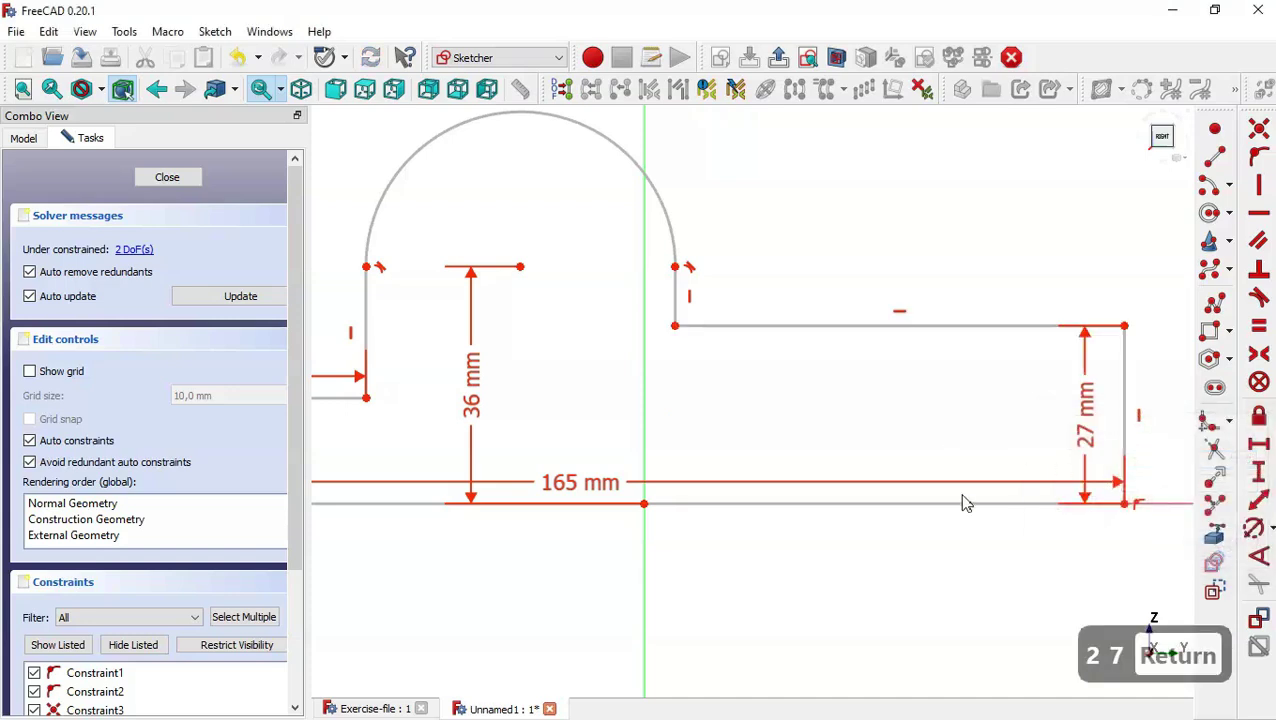
scroll(672, 290, down, 4)
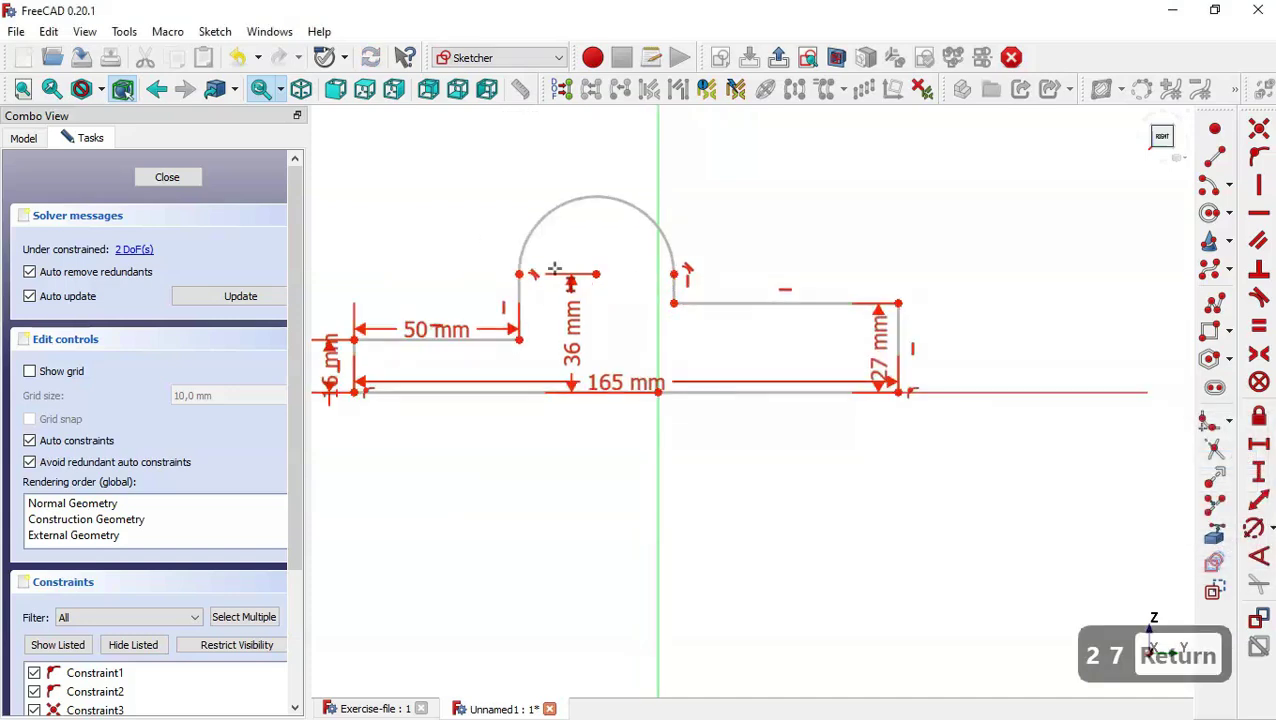
scroll(555, 270, up, 1)
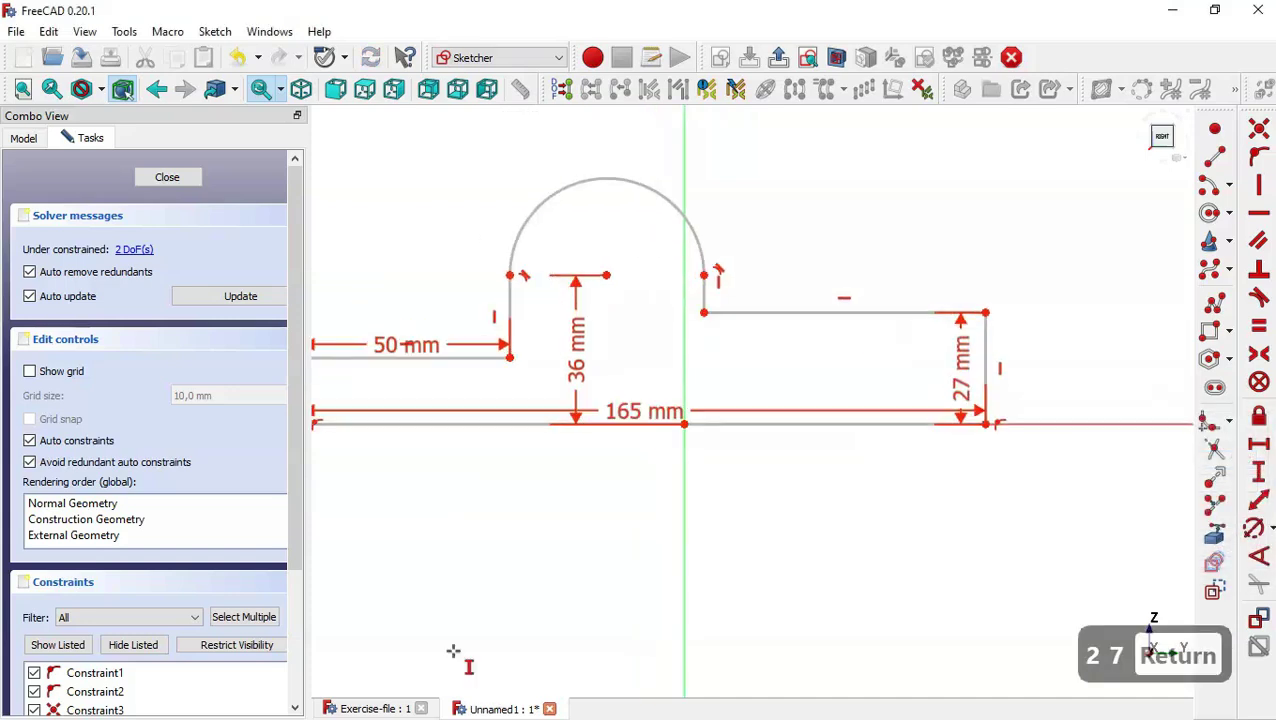
click(390, 708)
scroll(754, 605, down, 2)
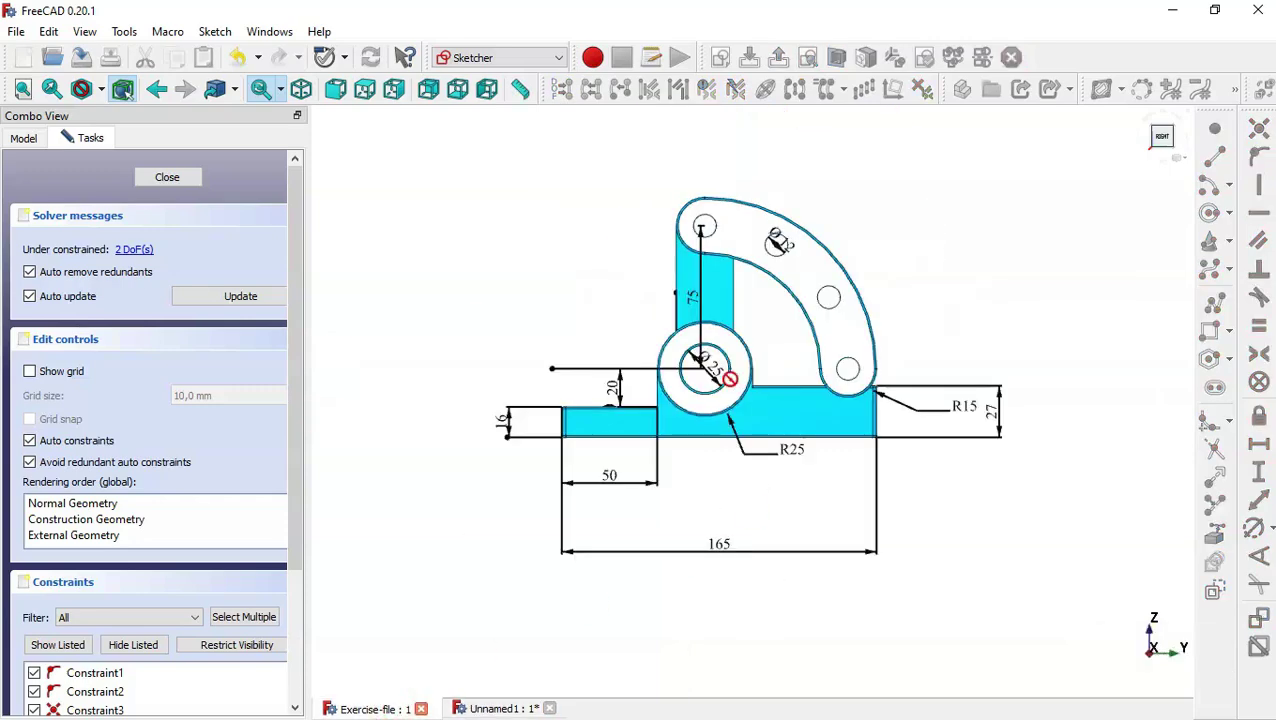
scroll(729, 378, up, 3)
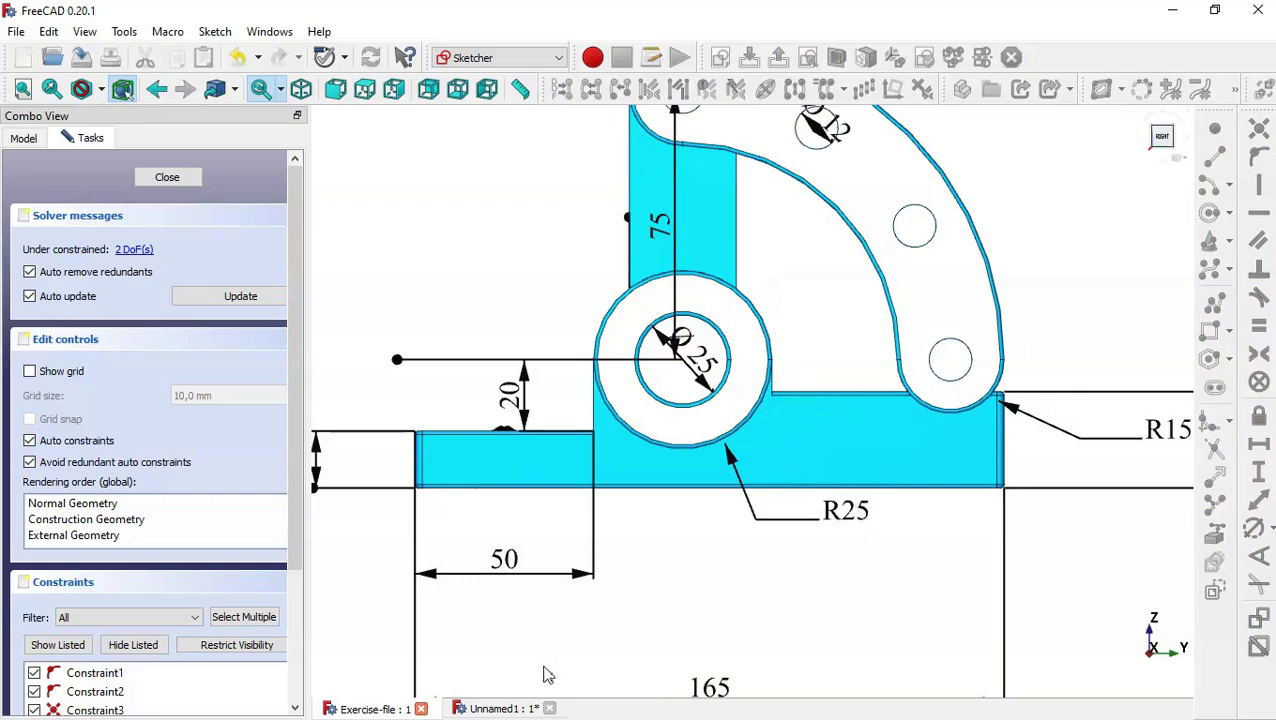
click(505, 709)
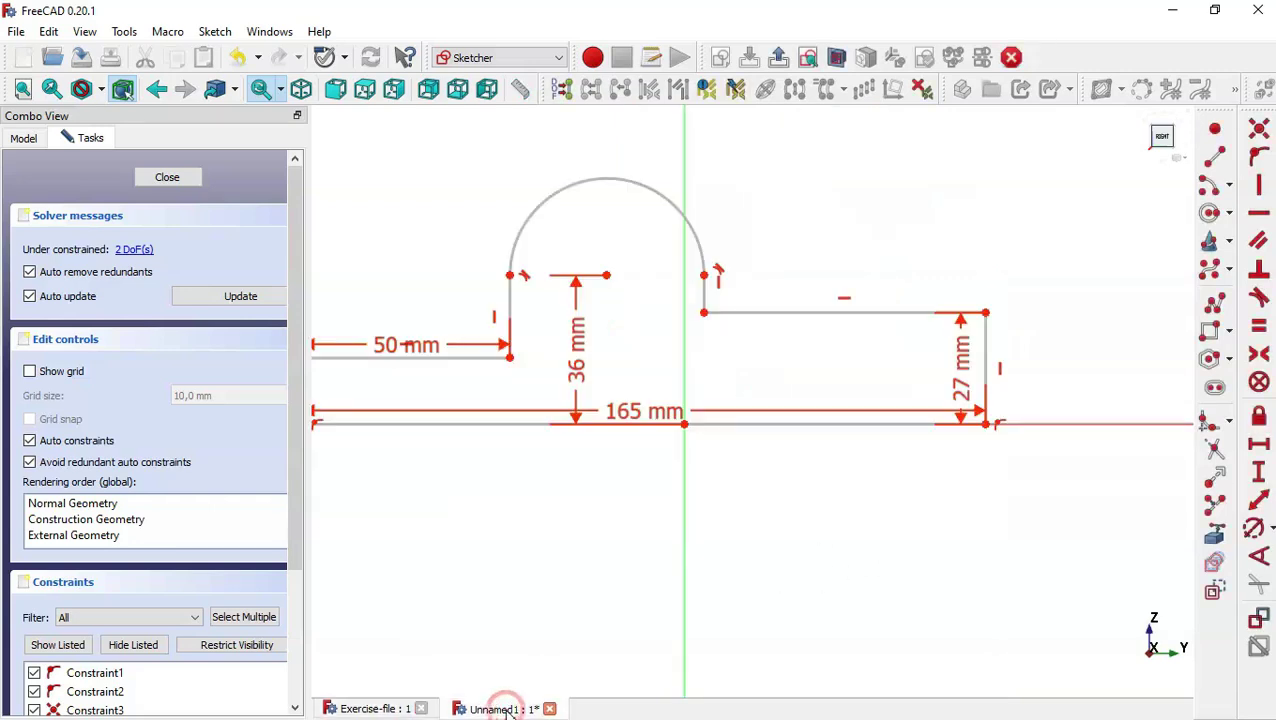
Give the top arc a 25 mm radius
click(1252, 529)
click(664, 197)
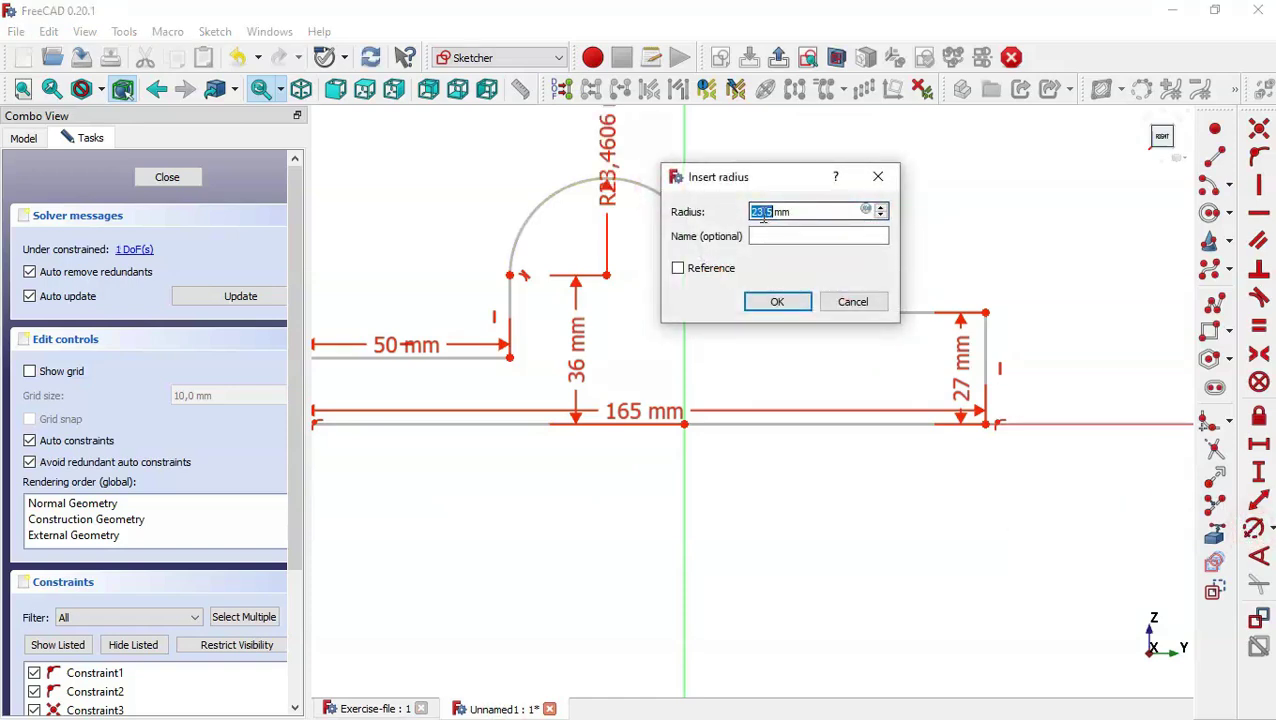
text(25)
key(Return)
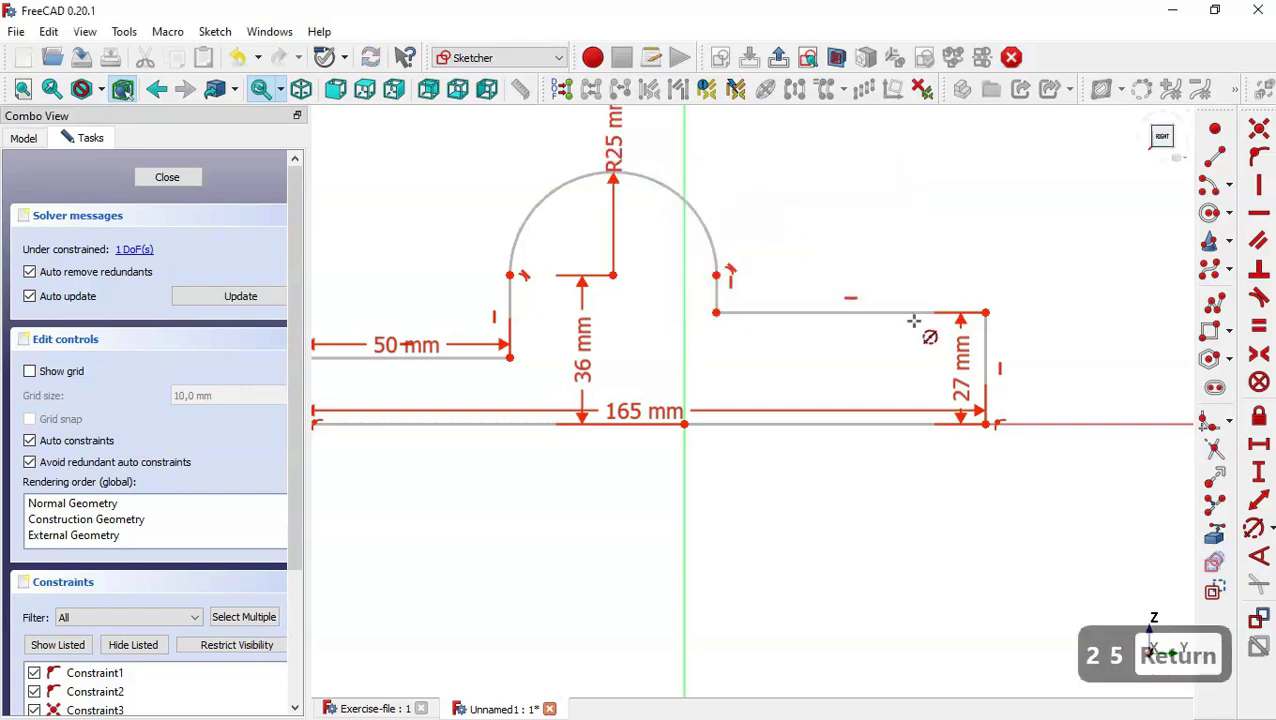
key(Escape)
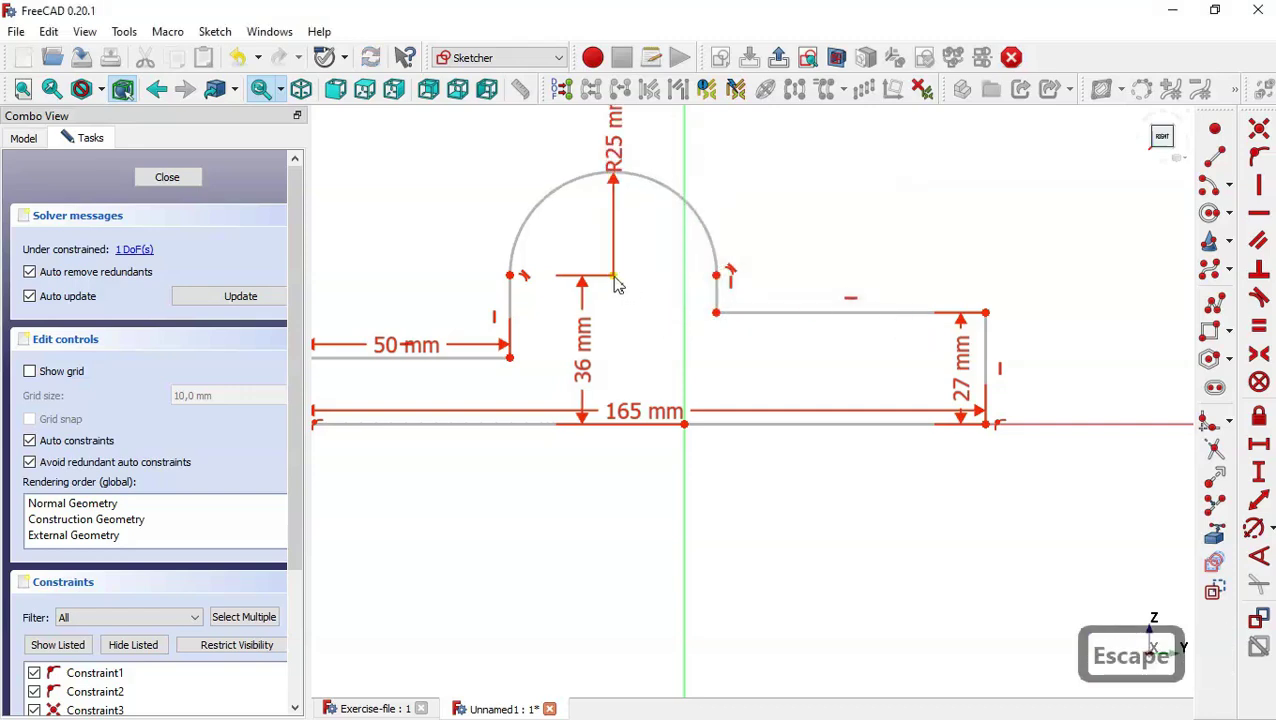
Make the arc centre coincident with the origin and close the sketch
click(615, 279)
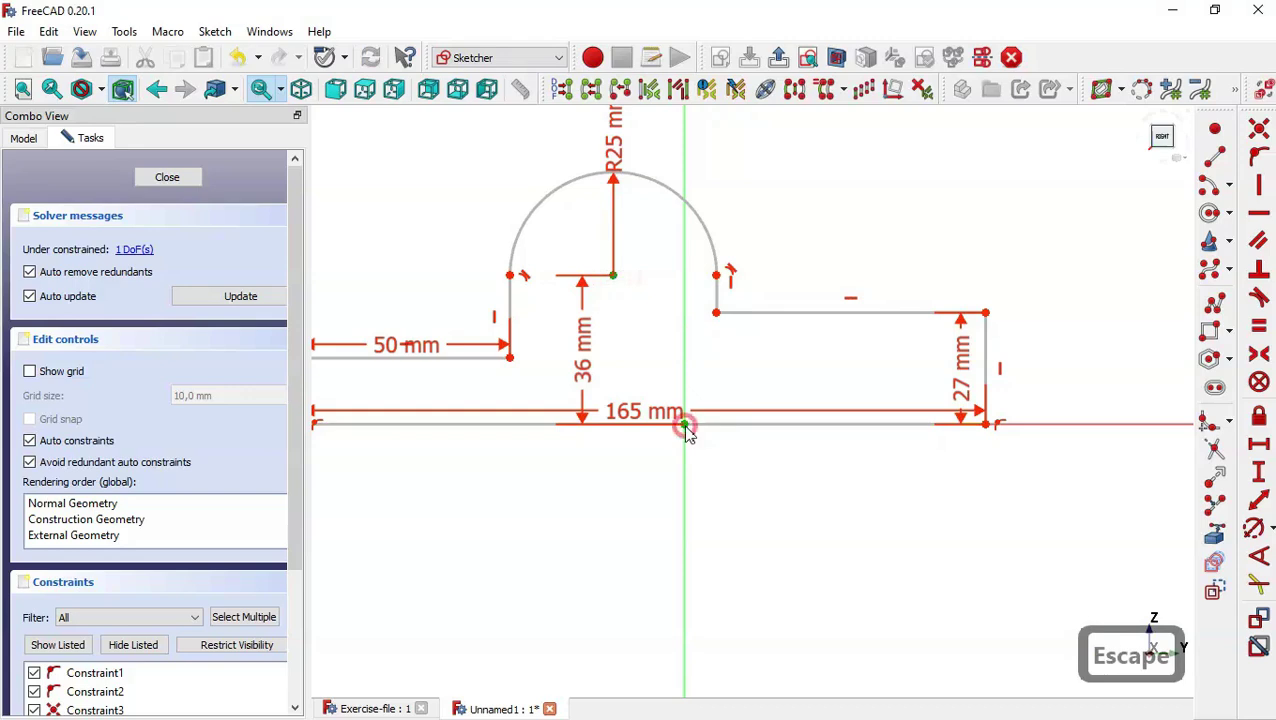
click(1259, 186)
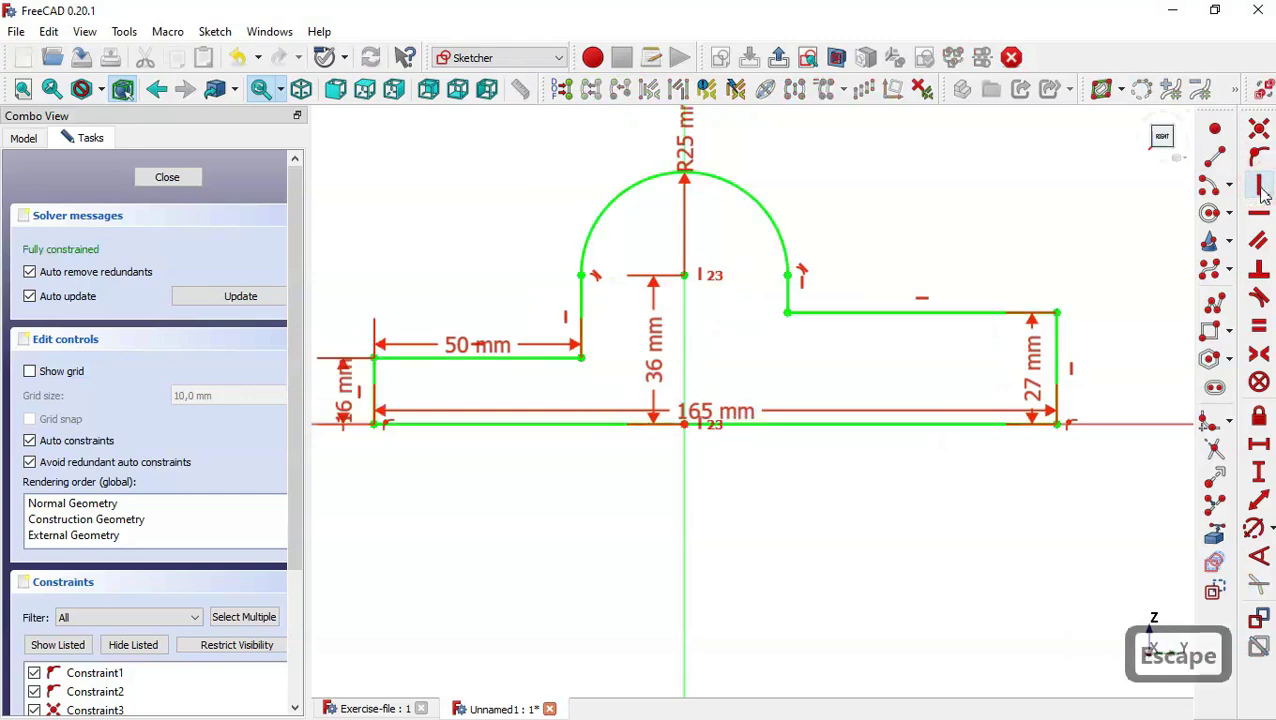
scroll(830, 490, down, 5)
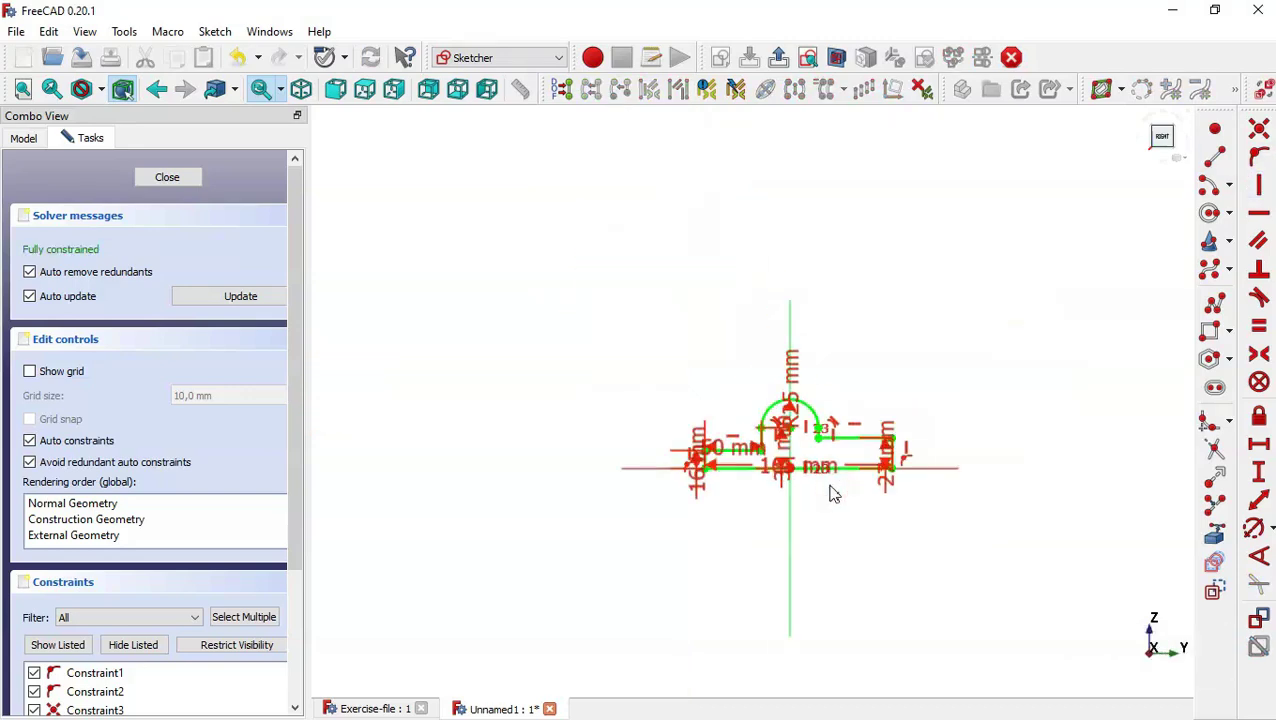
scroll(815, 430, up, 5)
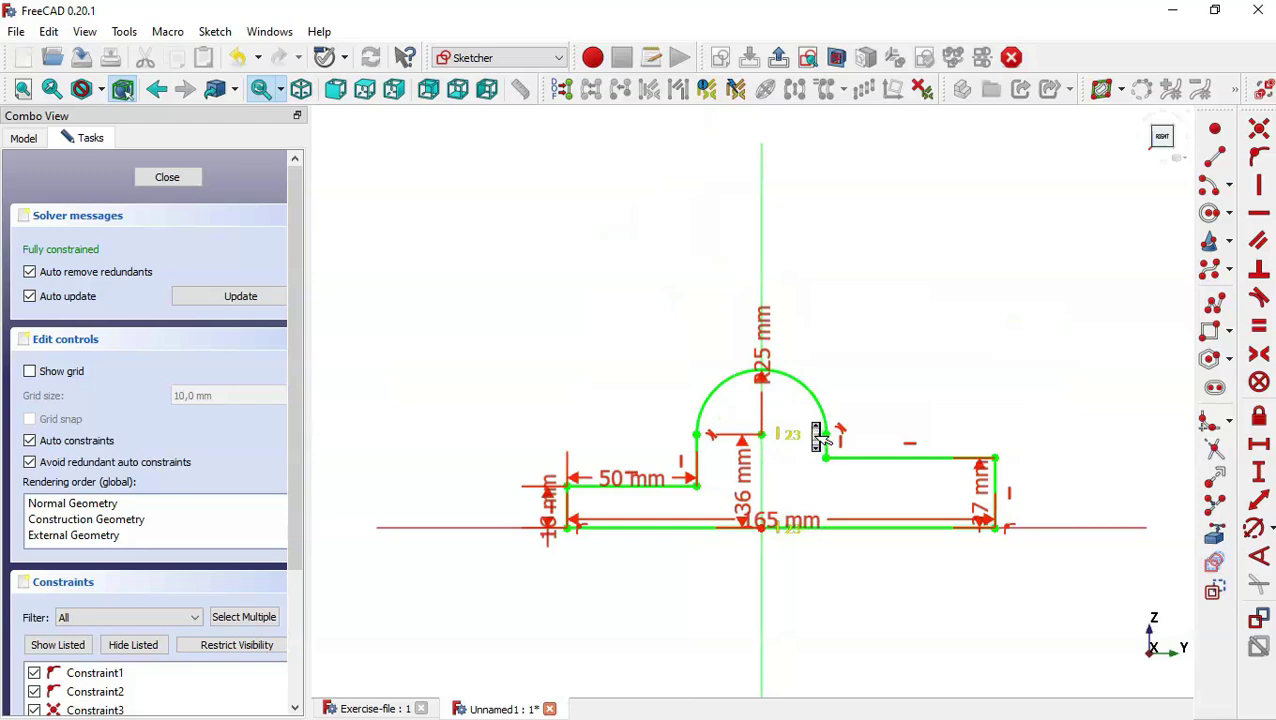
click(170, 177)
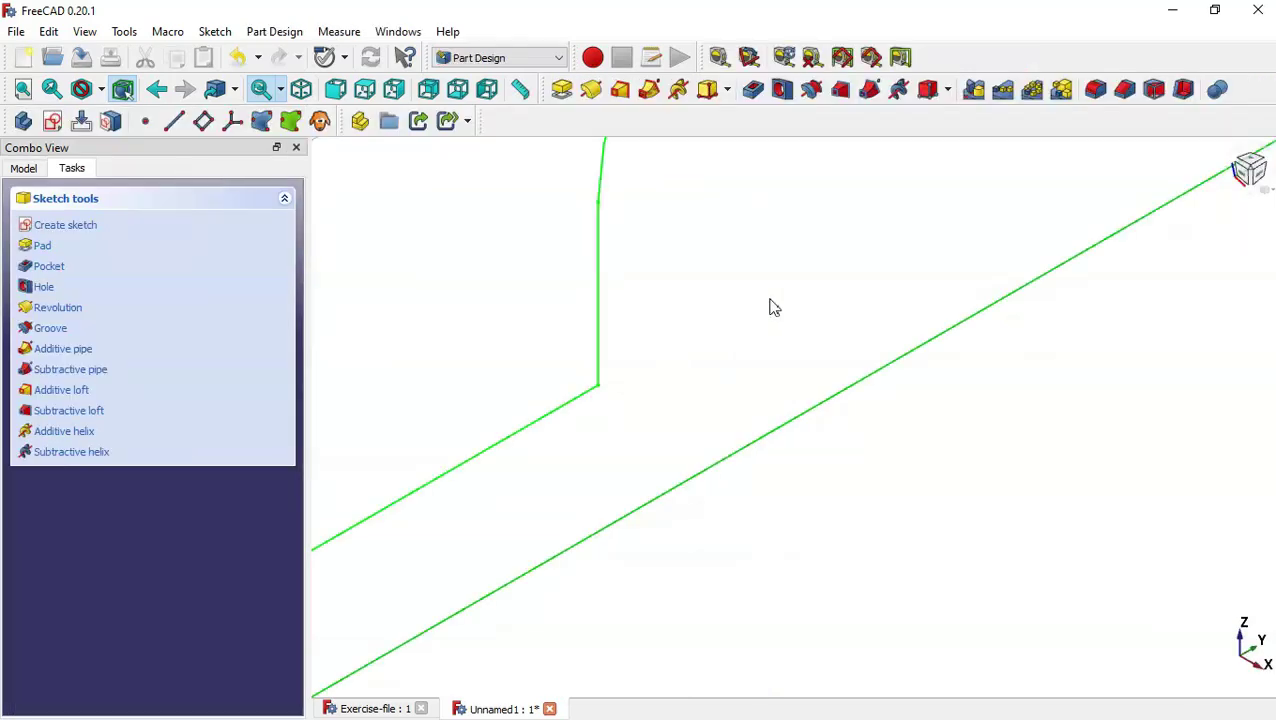
Pad the sketch symmetric to its plane, checking the reference model in isometric view
key(Home)
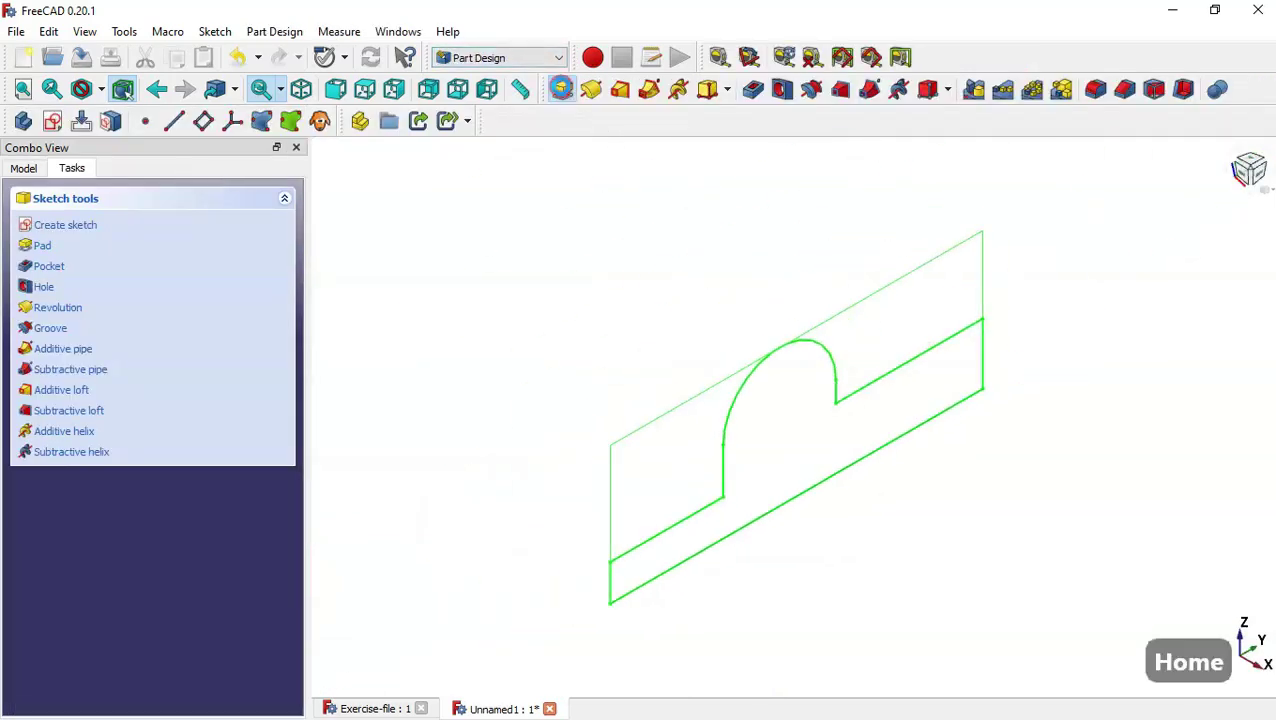
click(561, 89)
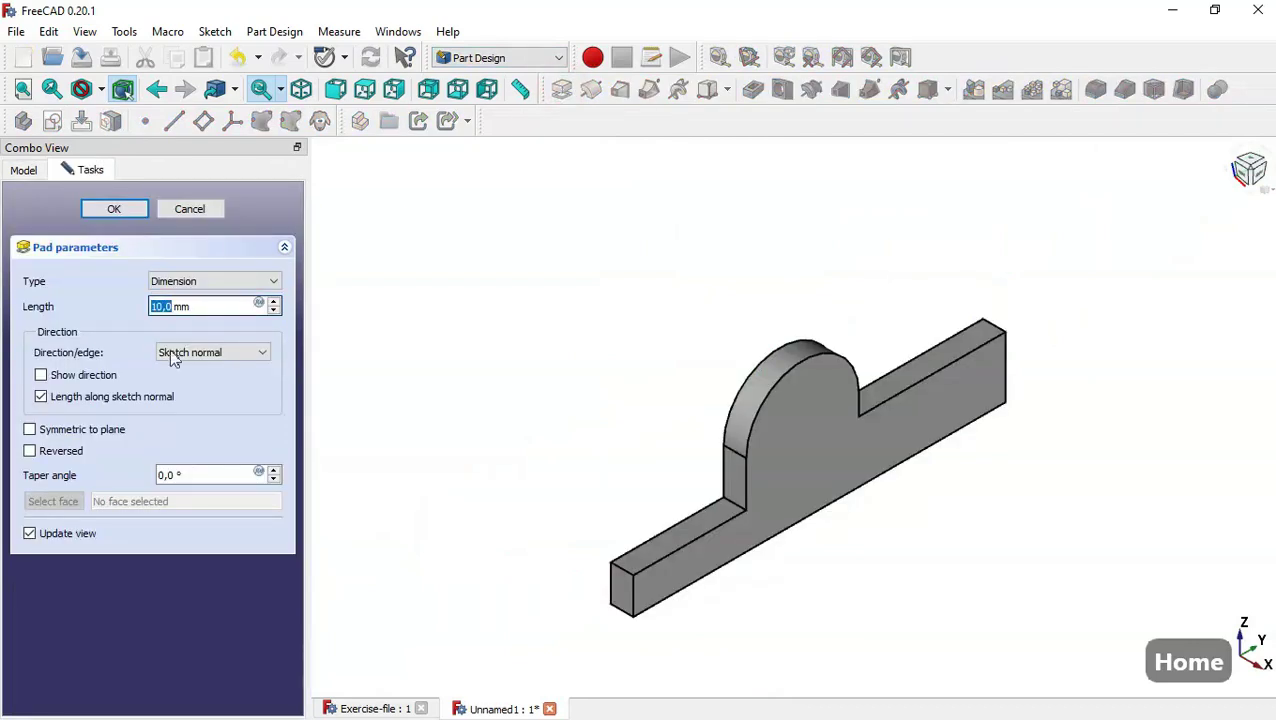
click(95, 432)
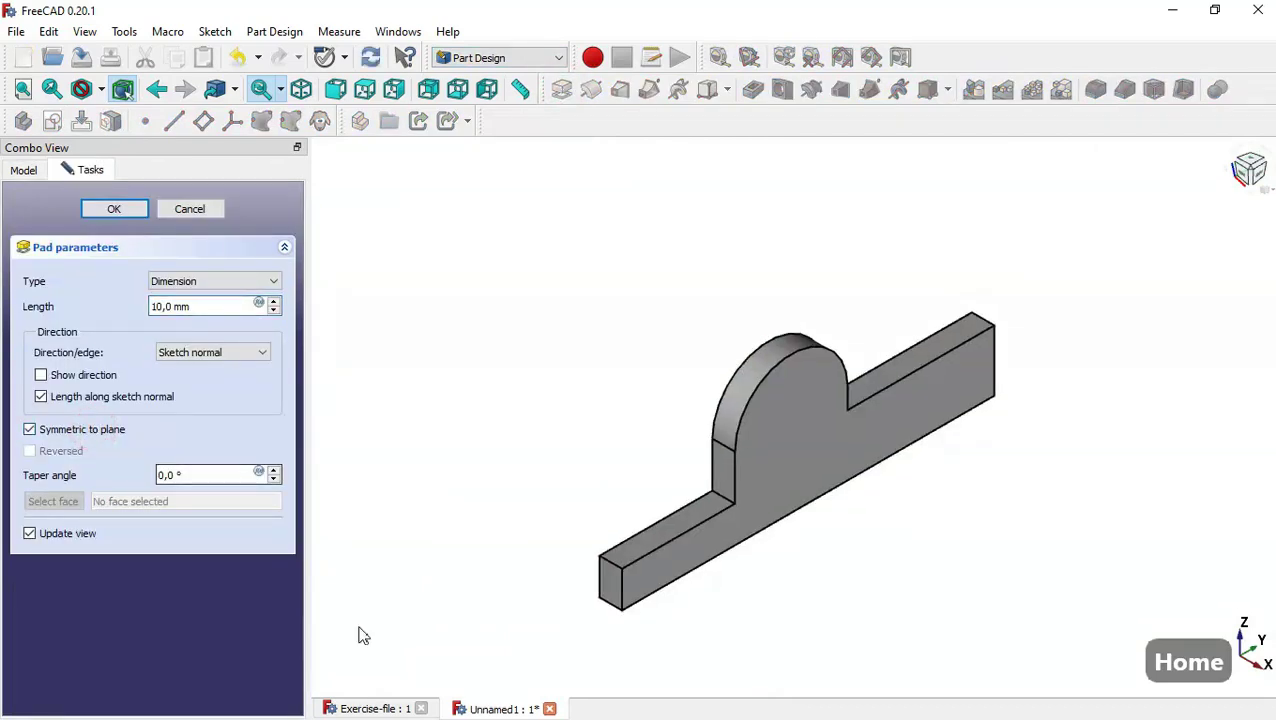
click(366, 708)
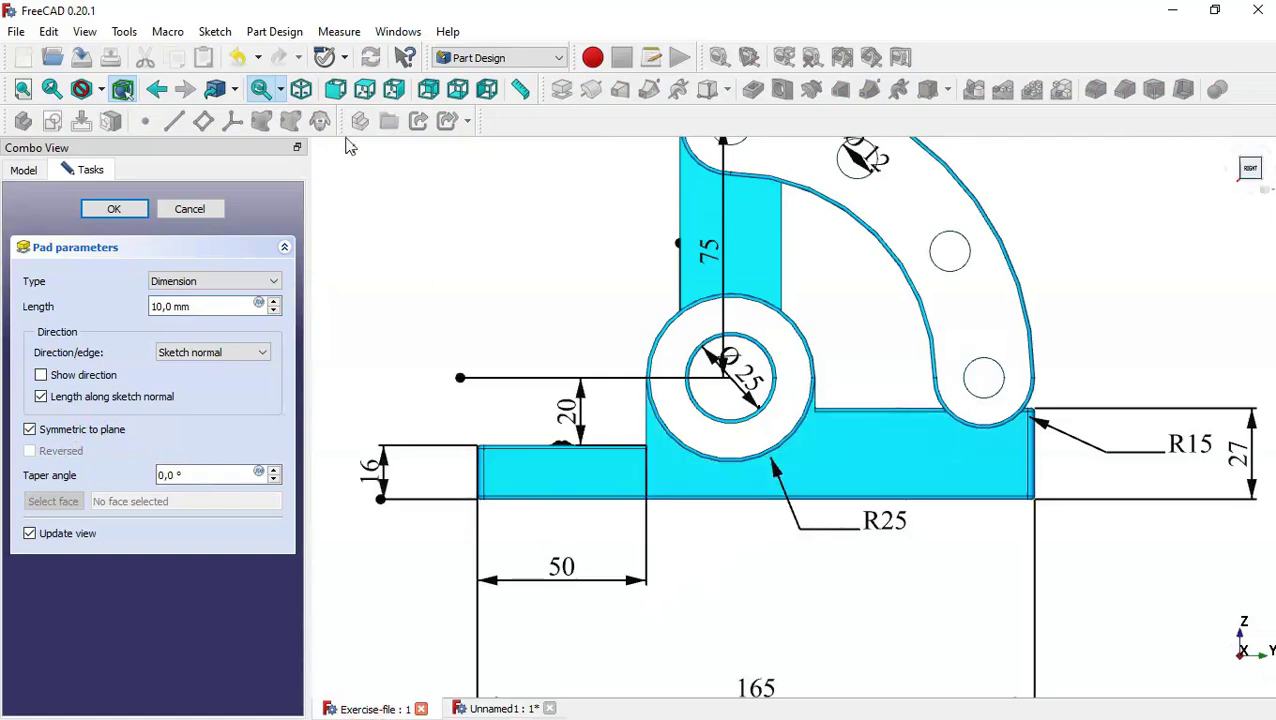
click(302, 89)
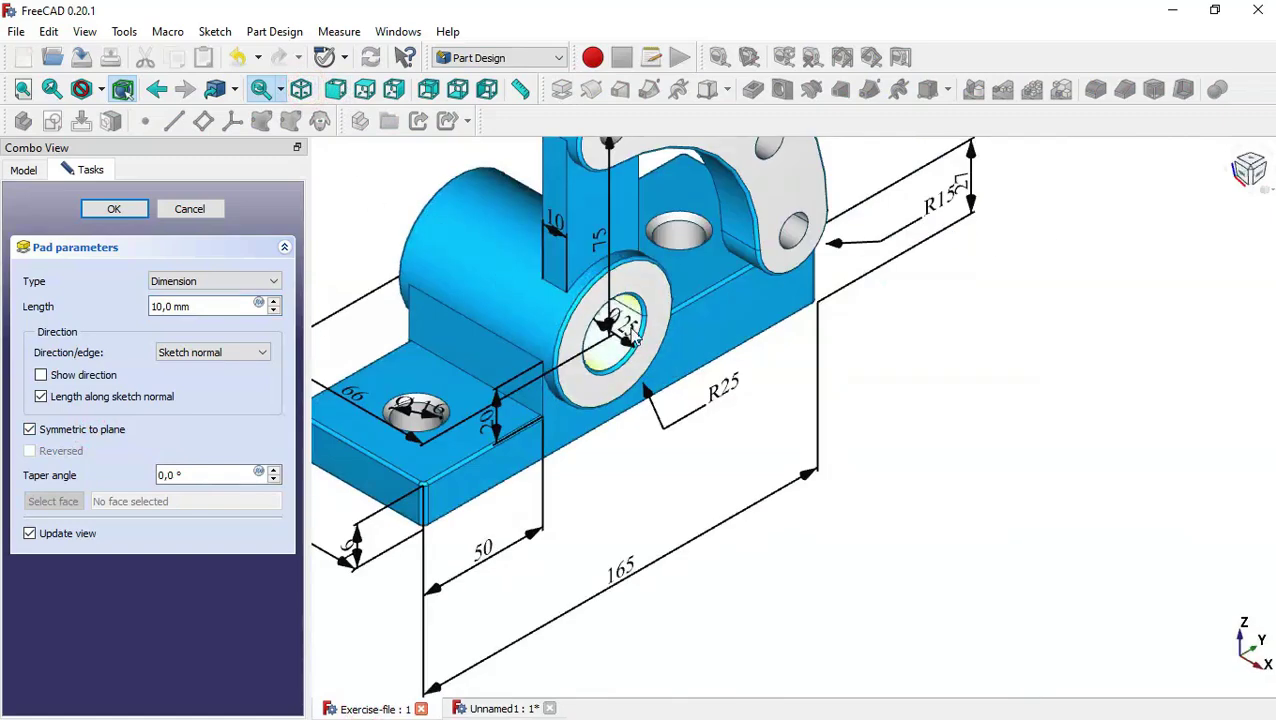
scroll(470, 400, down, 5)
scroll(478, 405, up, 5)
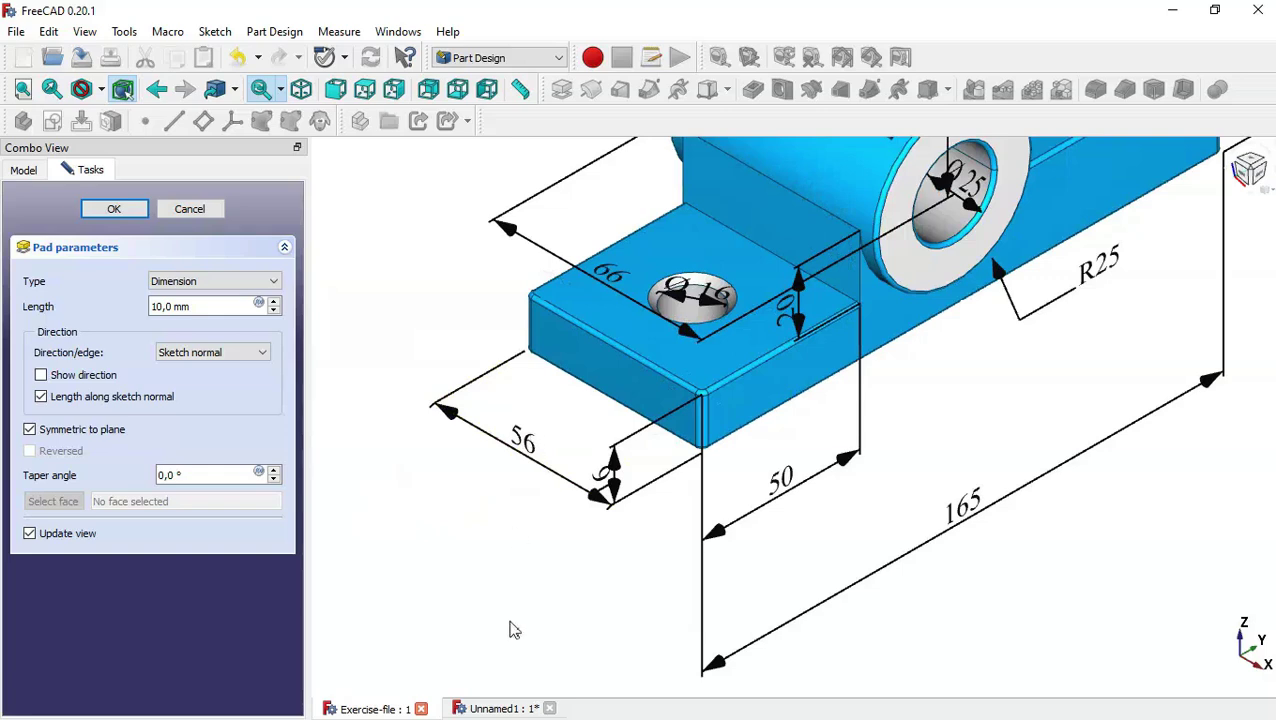
click(497, 709)
Set the pad length to 56 mm, confirm, and select the bracket's front face
click(204, 311)
drag(204, 311, 70, 318)
text(56)
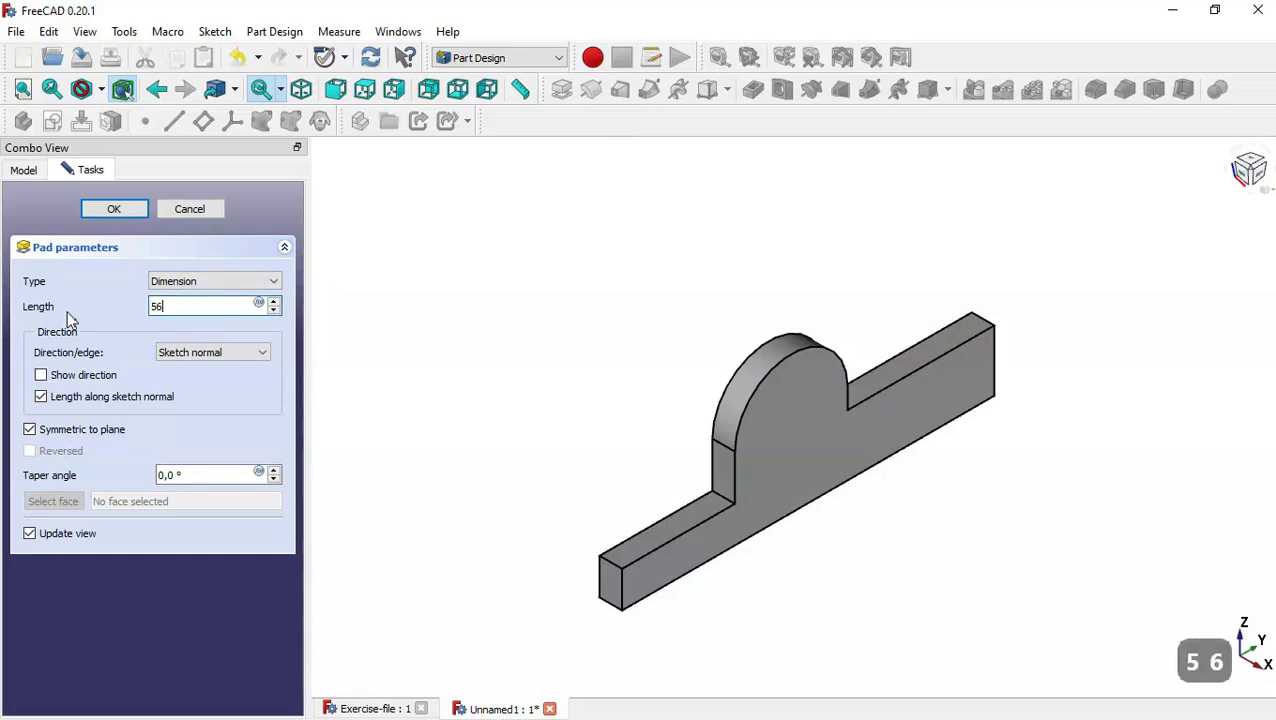
click(116, 210)
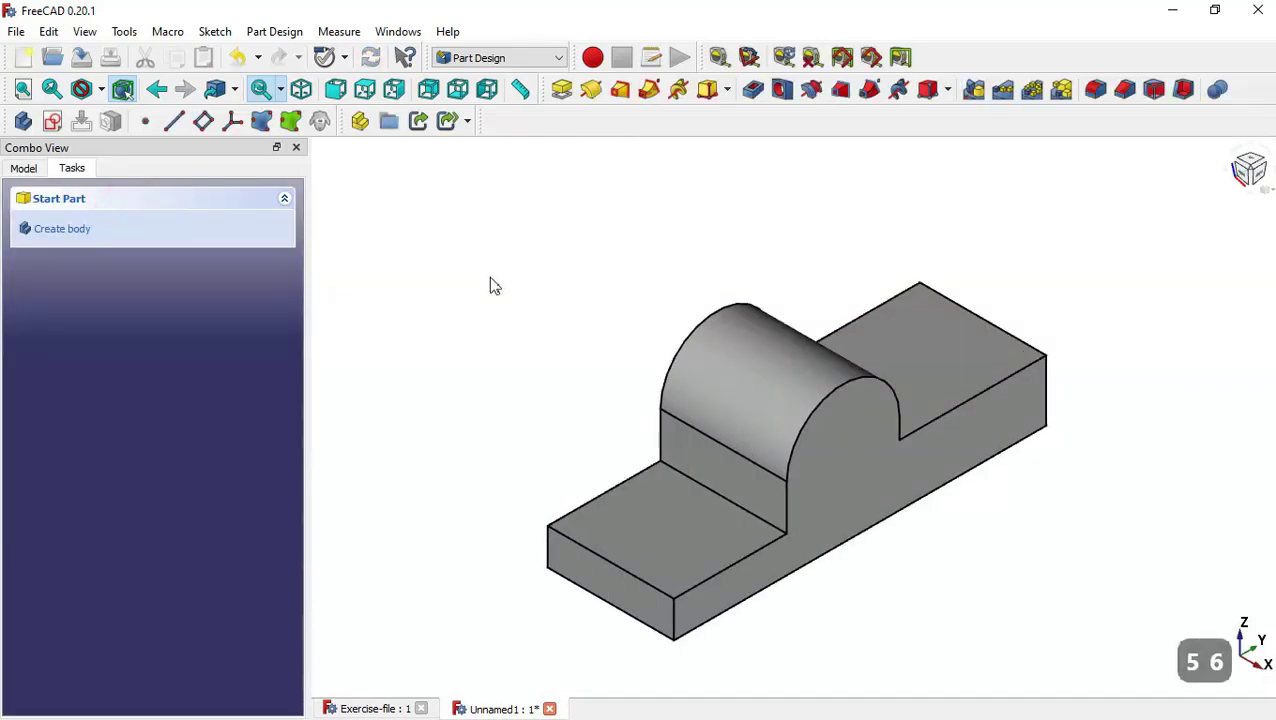
click(879, 476)
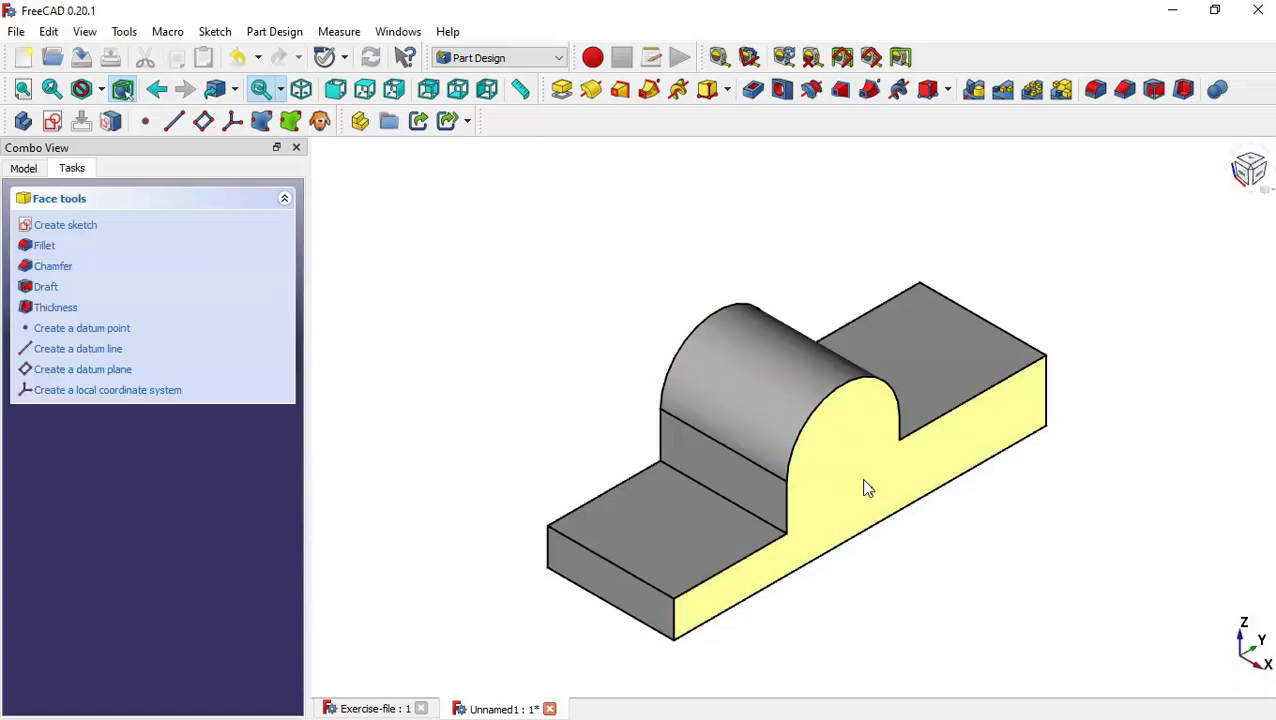
Start a sketch on the front face and import the boss's top arc as external geometry
click(52, 120)
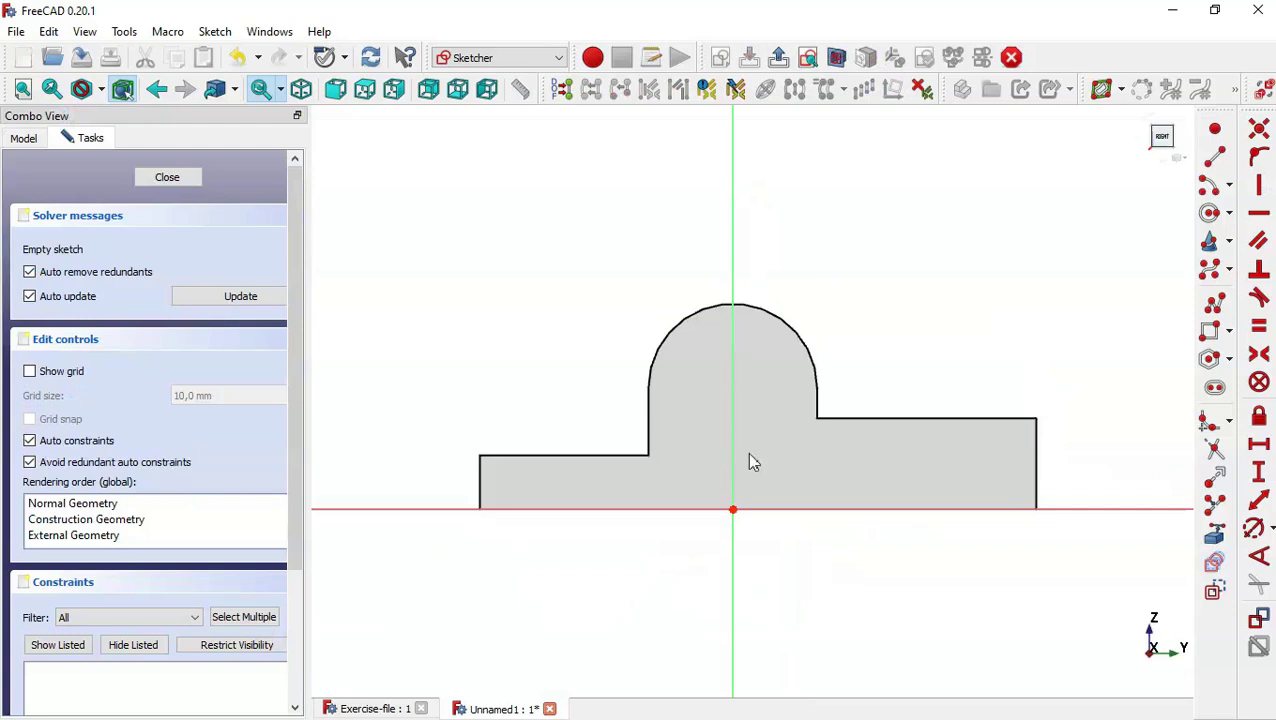
scroll(750, 458, down, 2)
click(1216, 537)
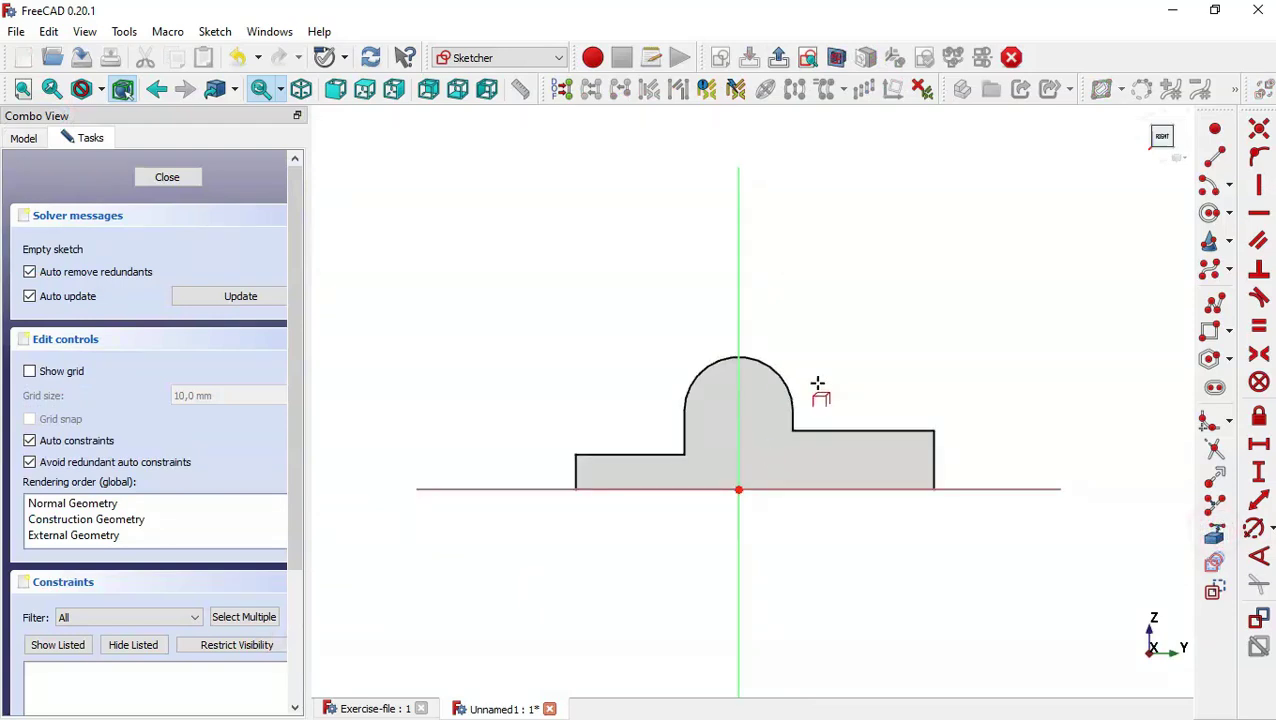
click(781, 375)
scroll(795, 360, up, 2)
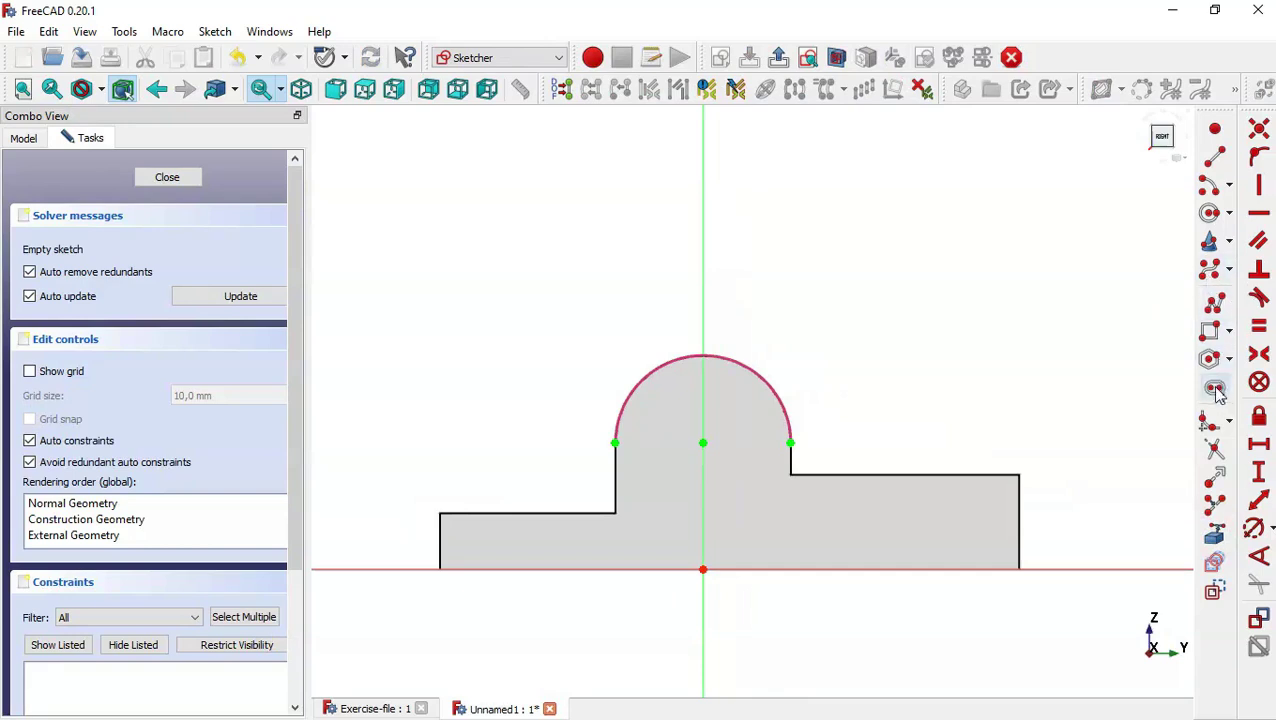
Draw a vertical slot up from the boss centre and a large outer arc centred there
click(1216, 388)
click(703, 442)
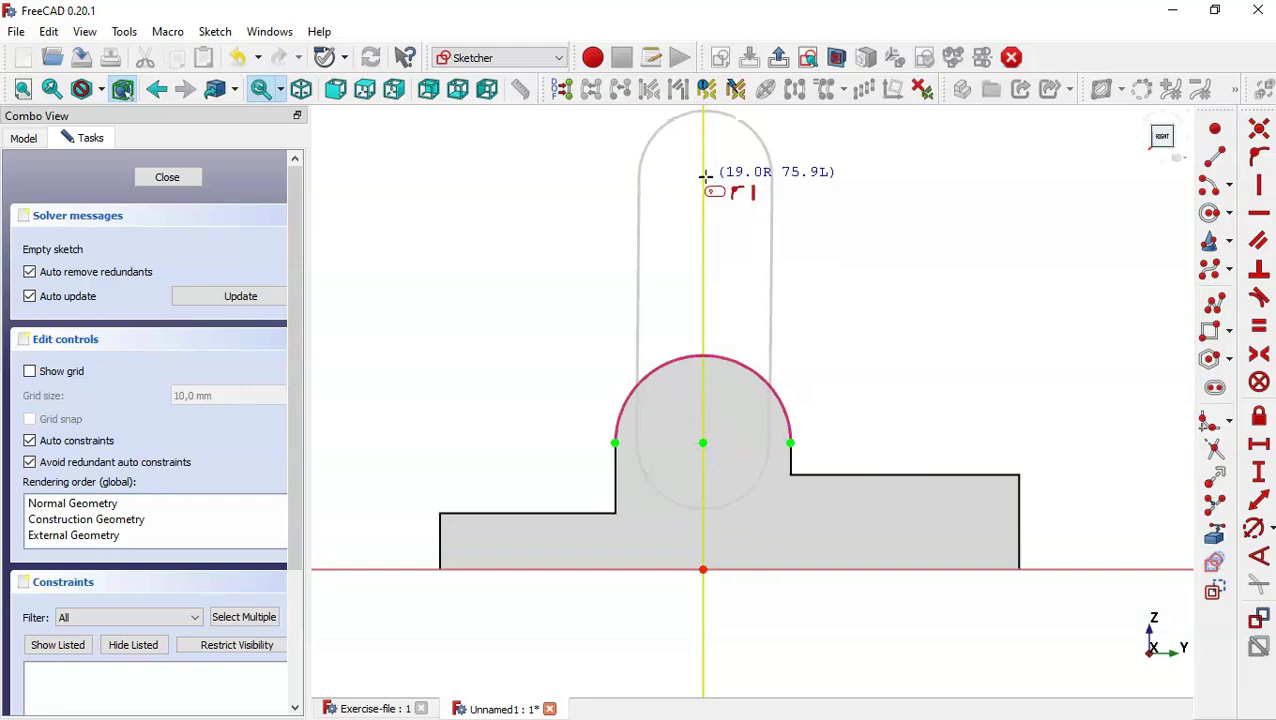
click(703, 177)
click(1207, 188)
click(703, 442)
click(752, 132)
click(1050, 365)
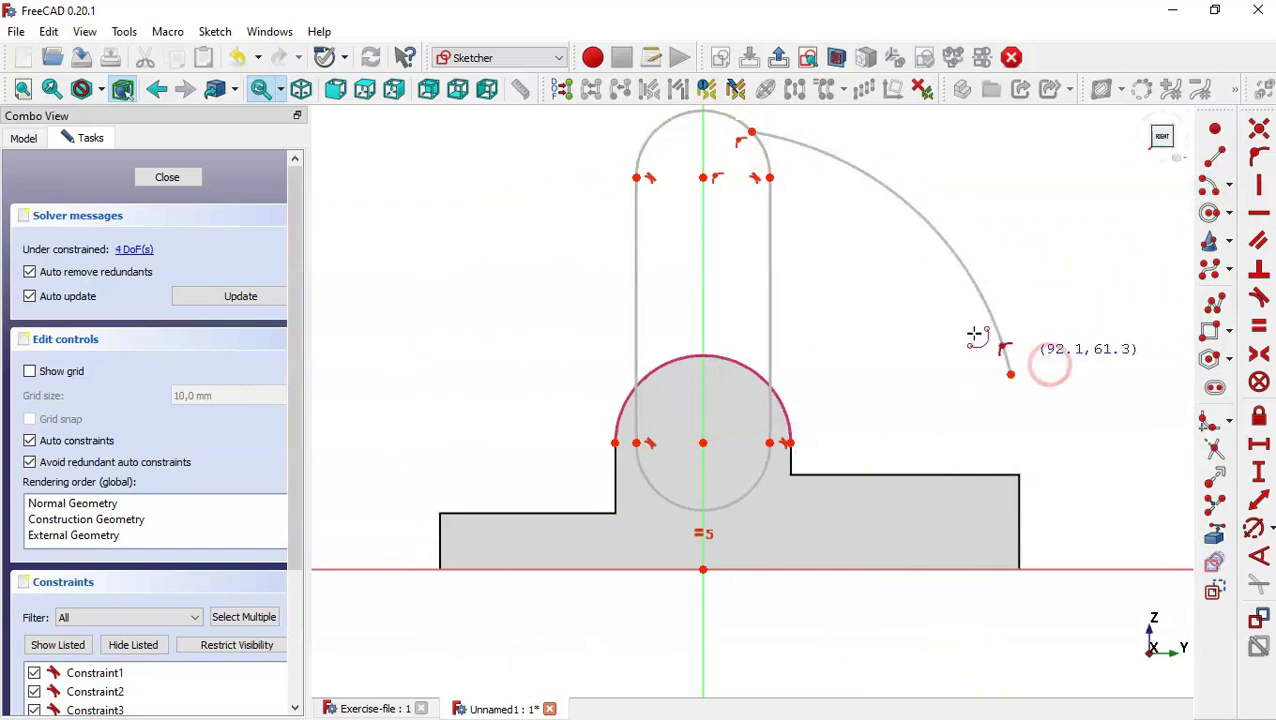
Add a concentric inner arc and a small end arc joining the two arcs' lower ends
click(703, 441)
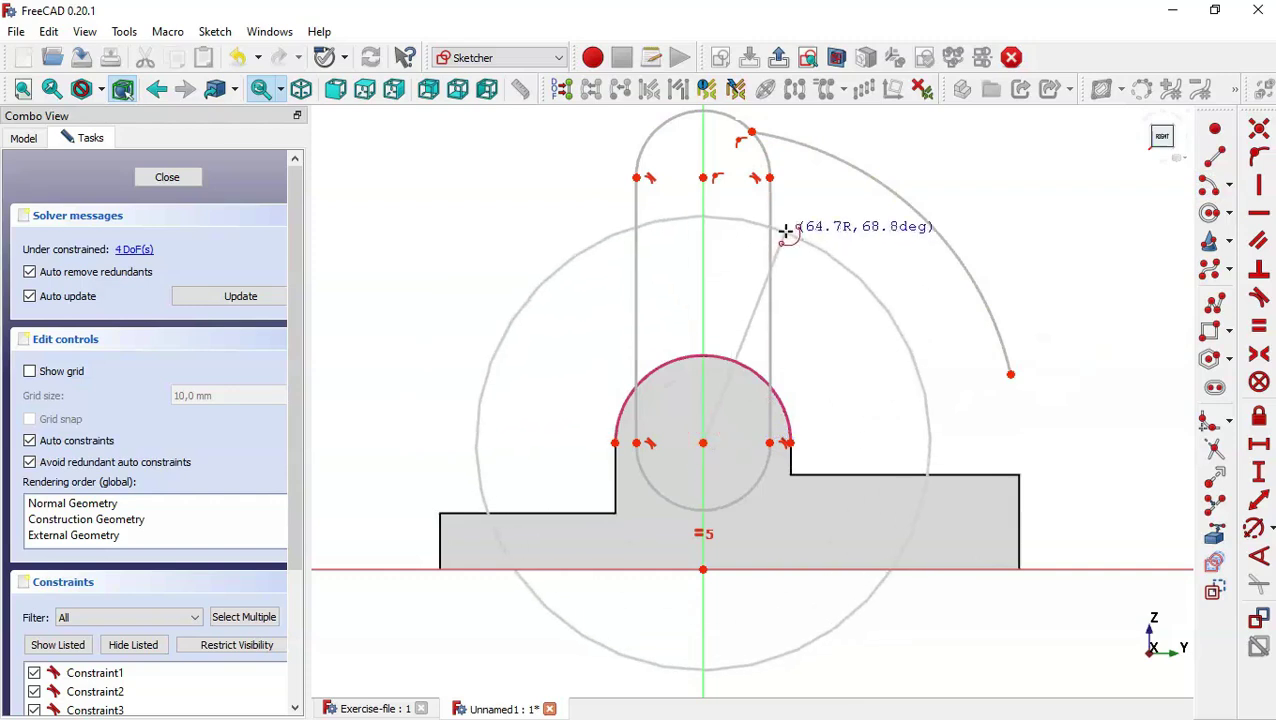
click(772, 226)
click(948, 391)
click(958, 338)
click(927, 397)
click(1011, 374)
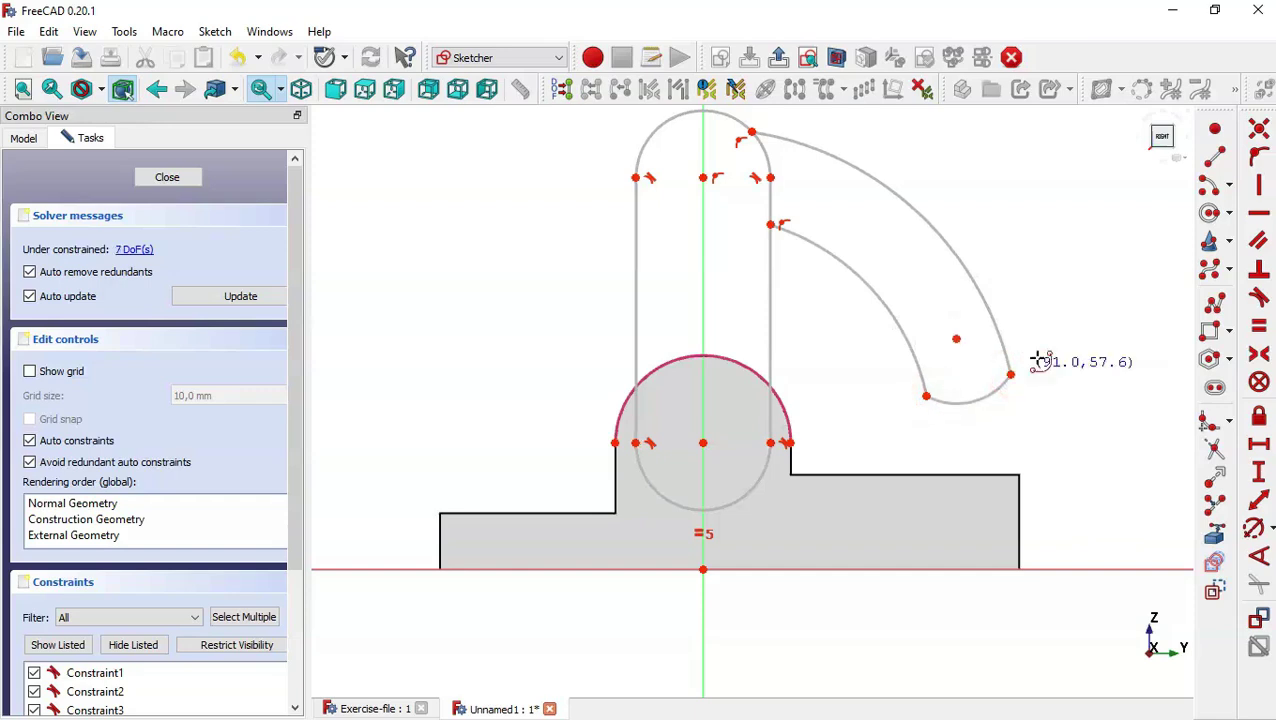
Trim the slot top, short slot edge and excess arc ends into the hook-shaped arm outline
click(1215, 447)
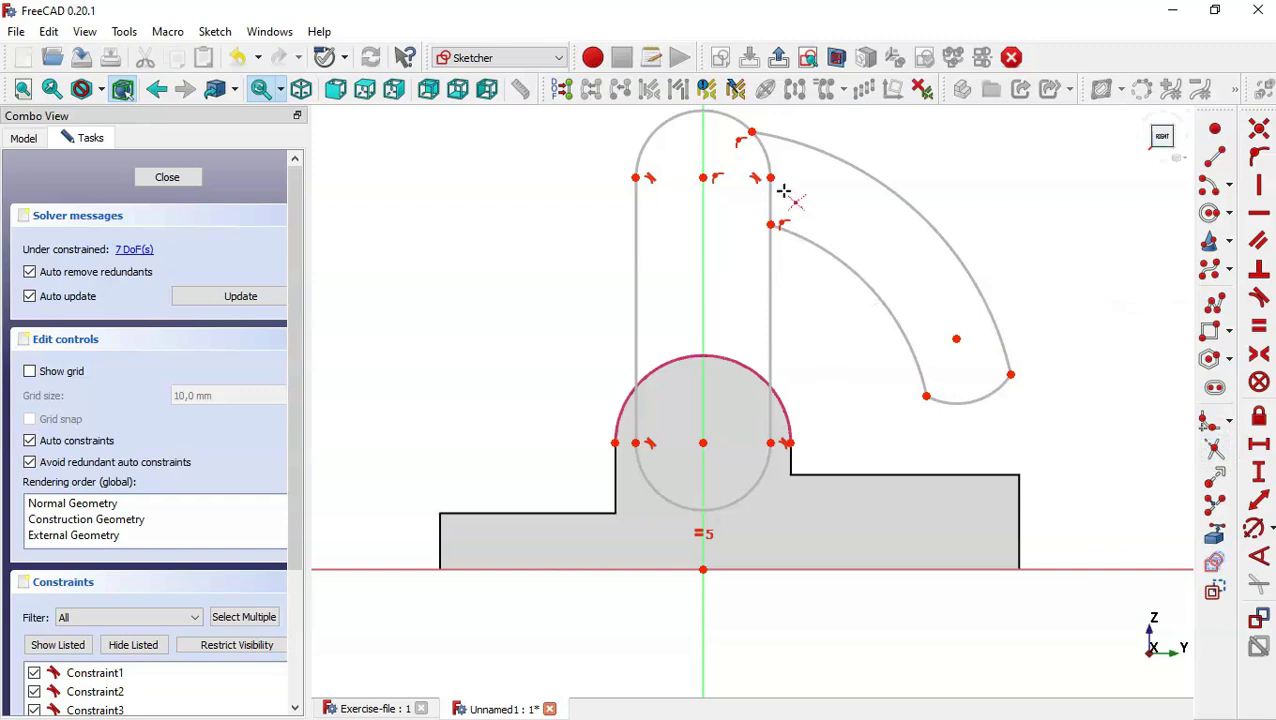
click(764, 161)
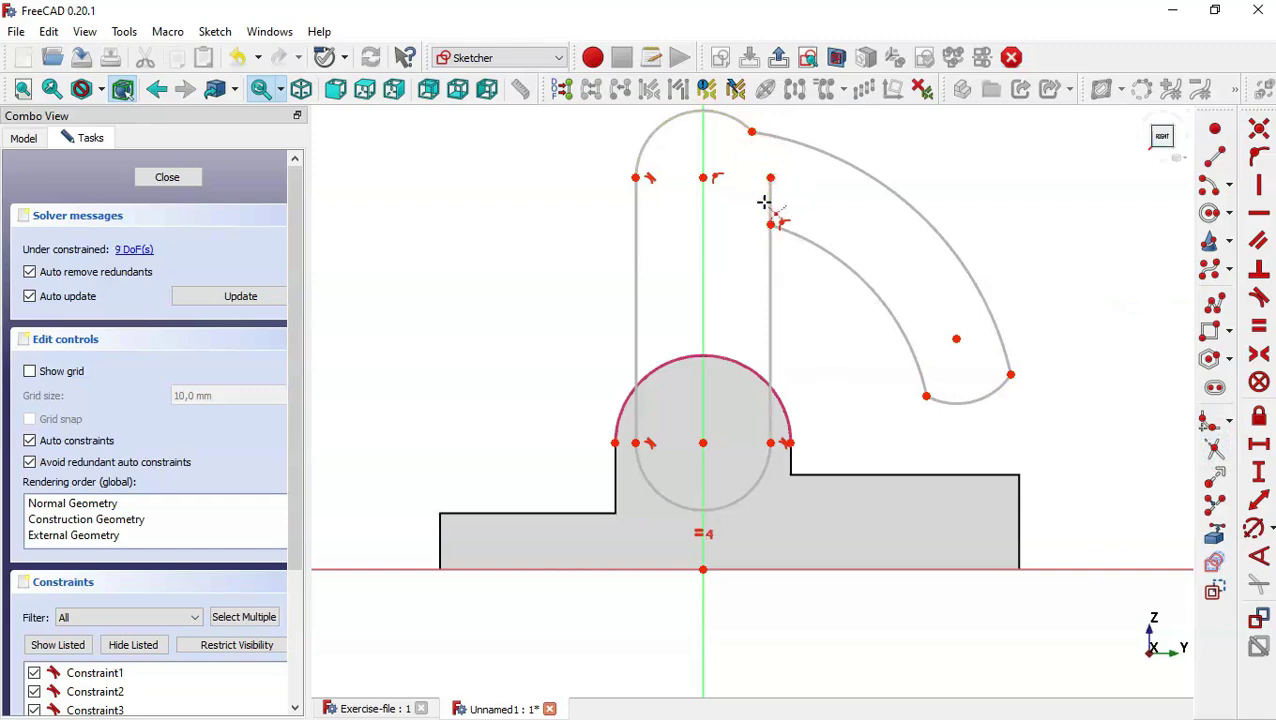
click(772, 204)
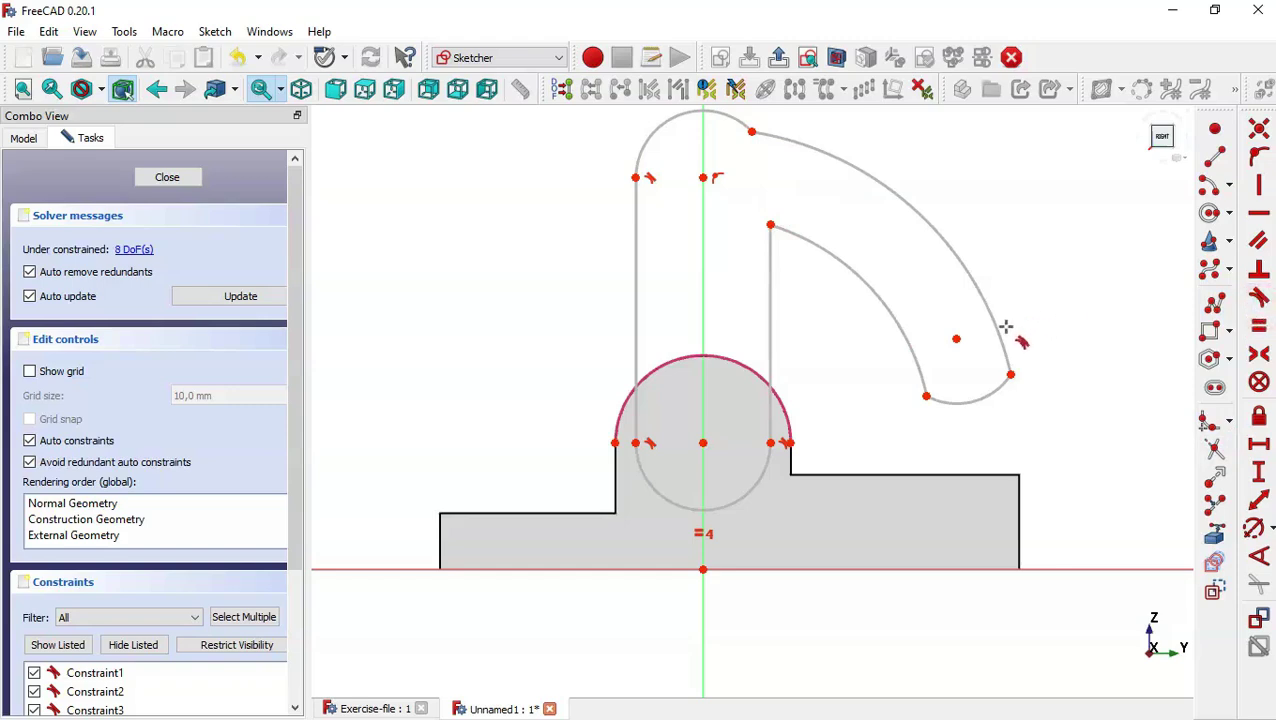
click(1002, 382)
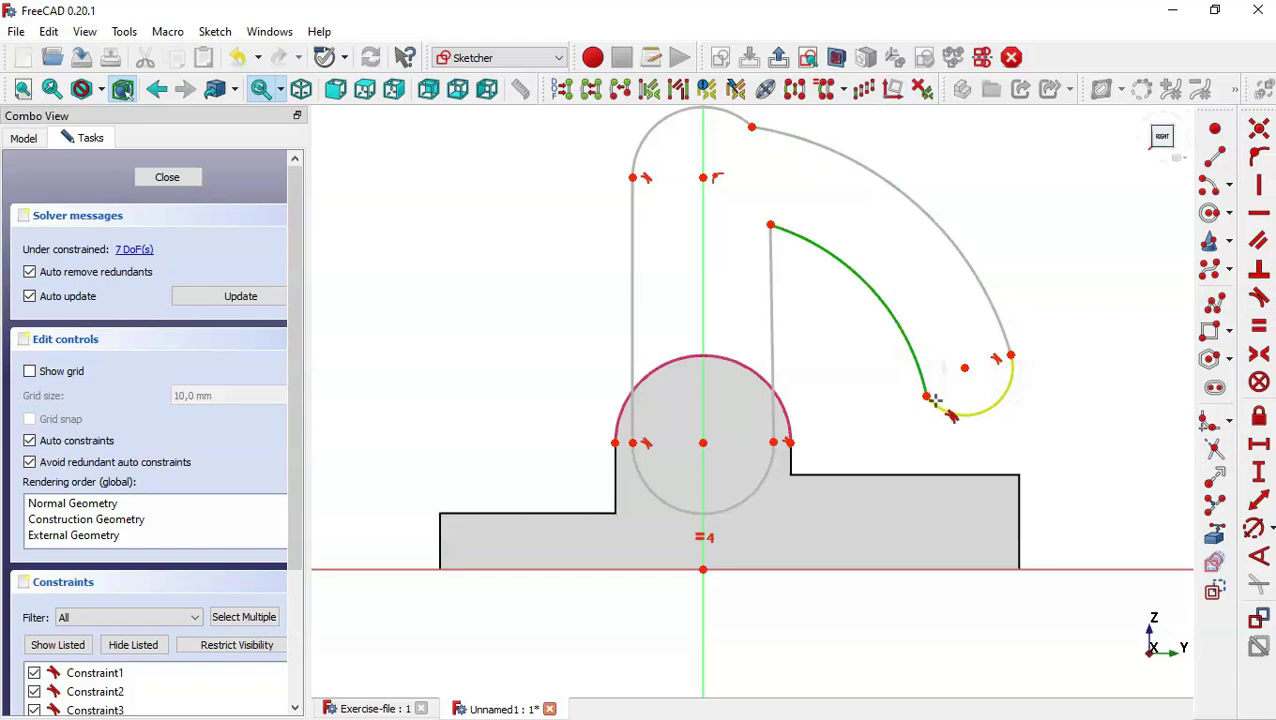
click(930, 398)
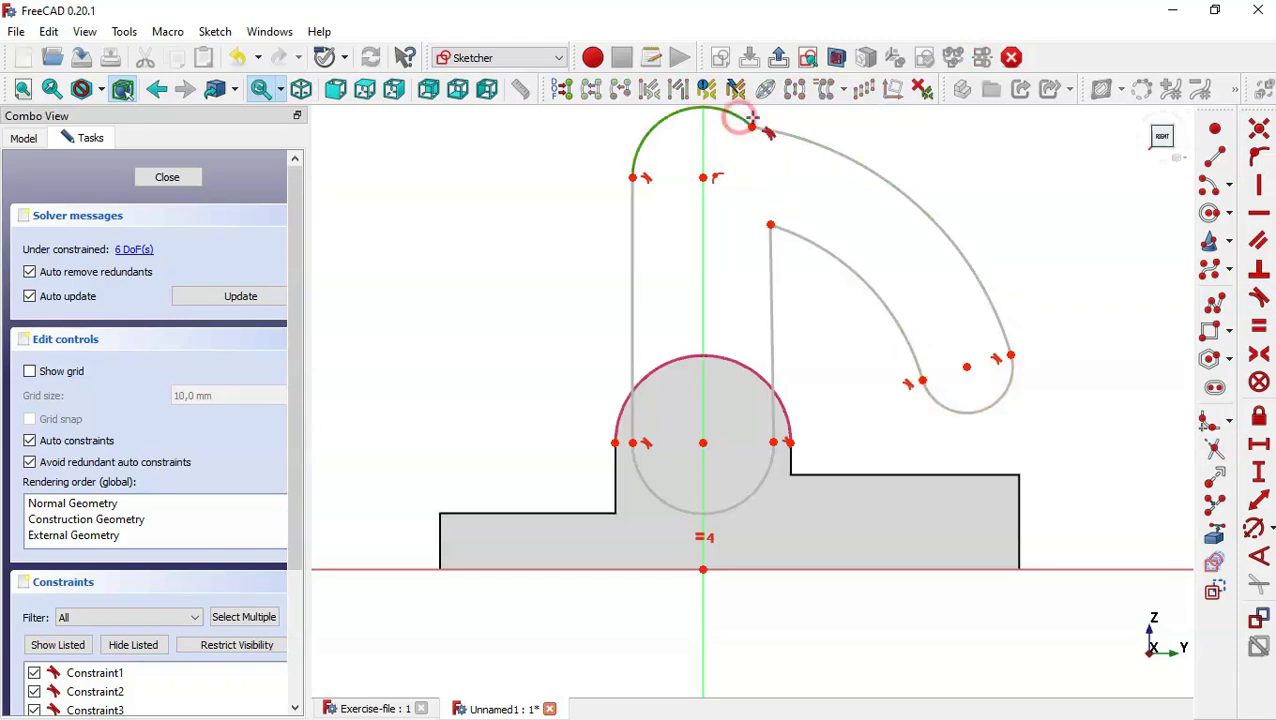
click(785, 130)
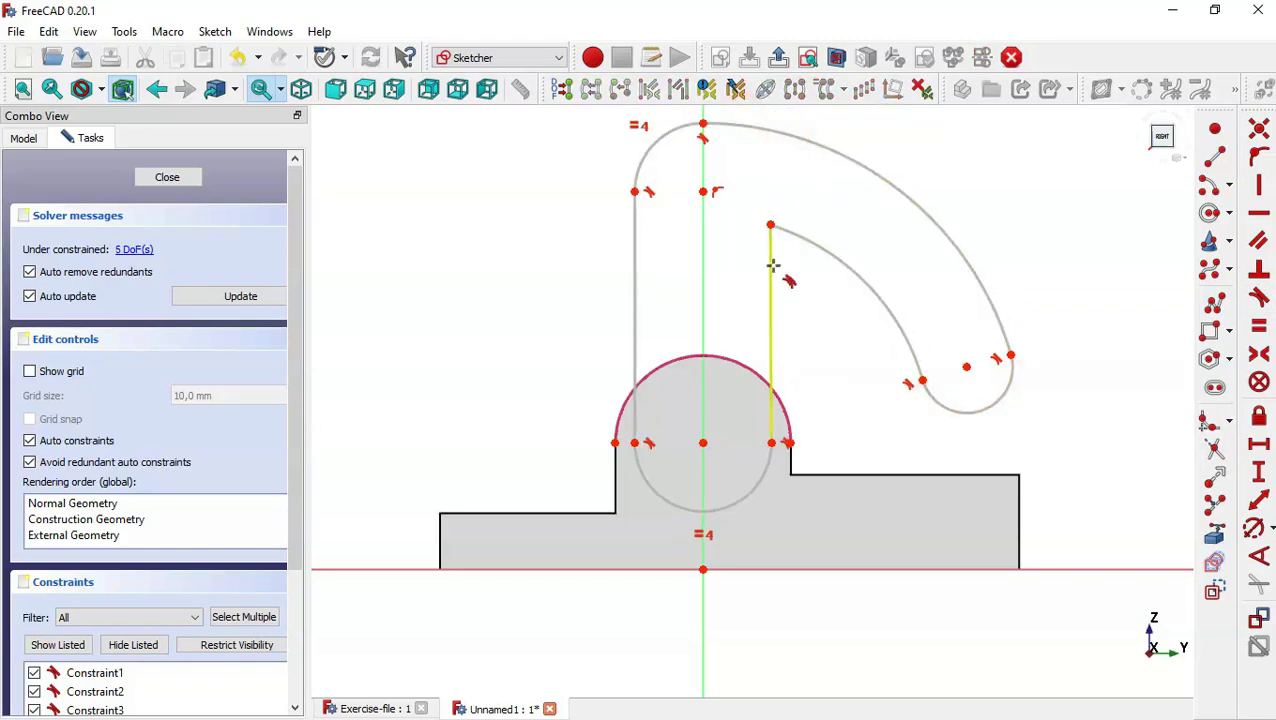
scroll(835, 220, up, 1)
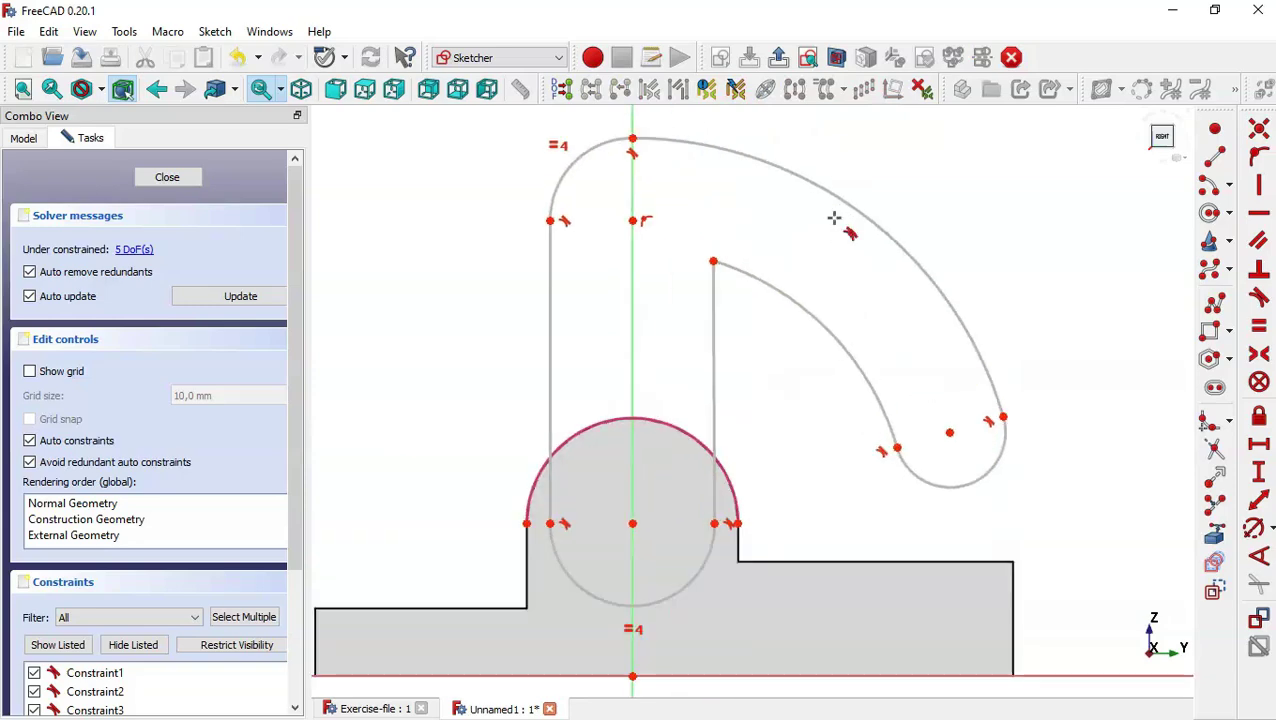
scroll(834, 218, down, 1)
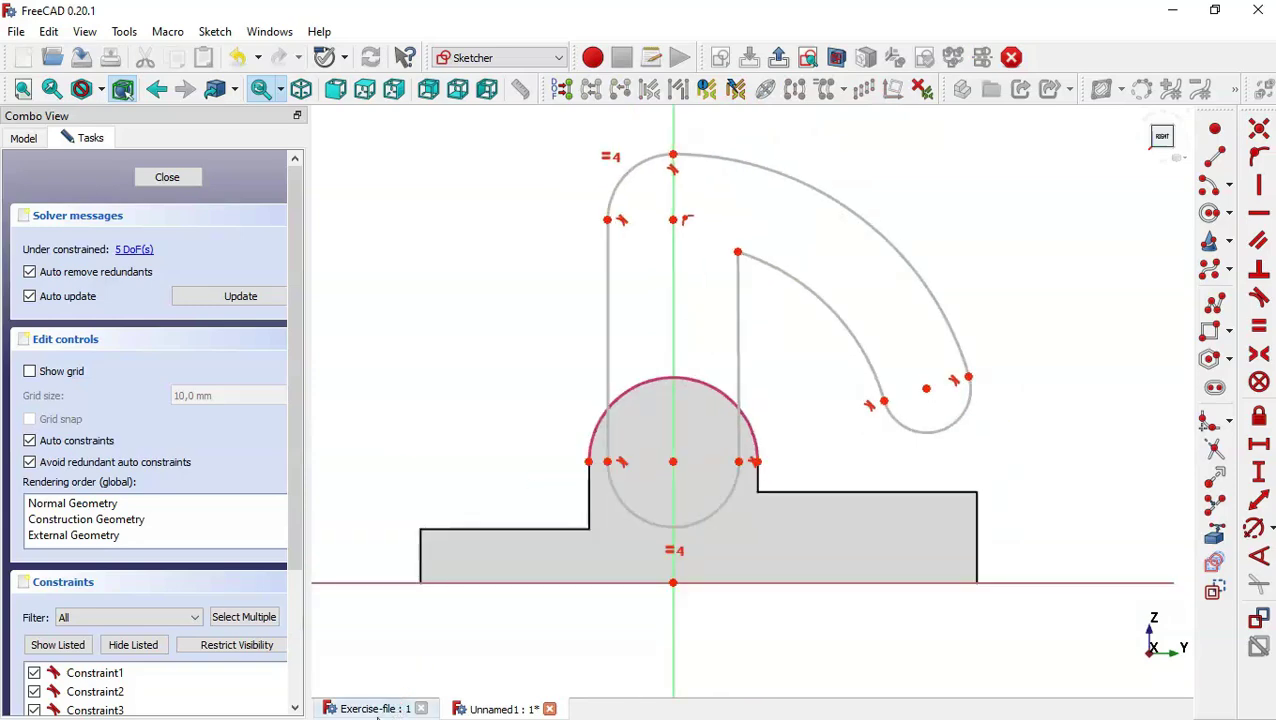
click(385, 708)
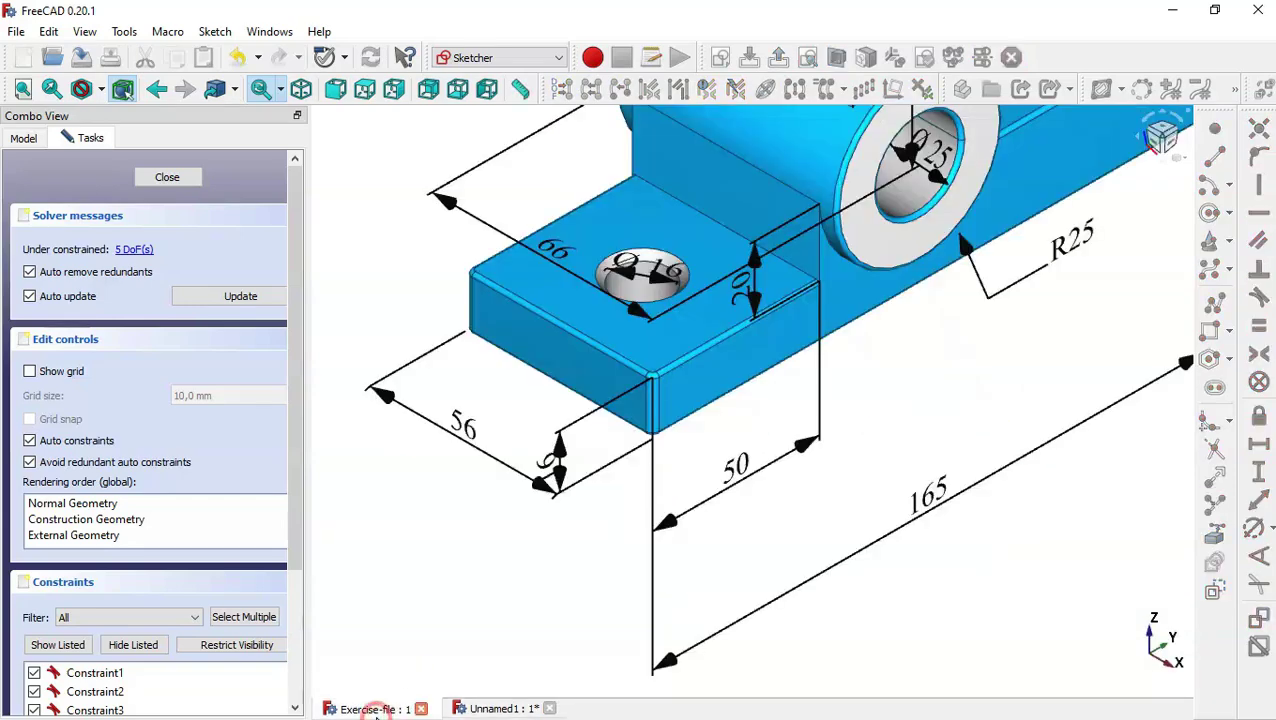
View the reference part from the Right and zoom to read the 75 height and R15 radius
click(393, 89)
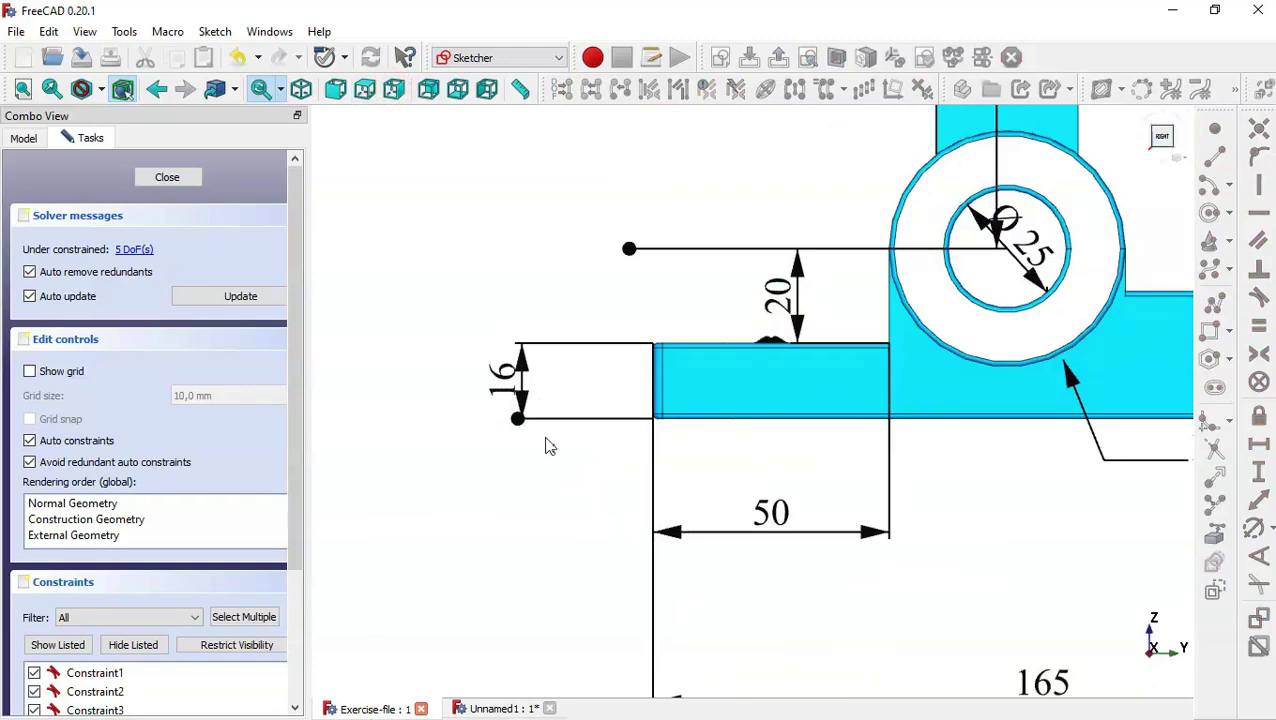
scroll(548, 446, down, 5)
scroll(627, 408, up, 5)
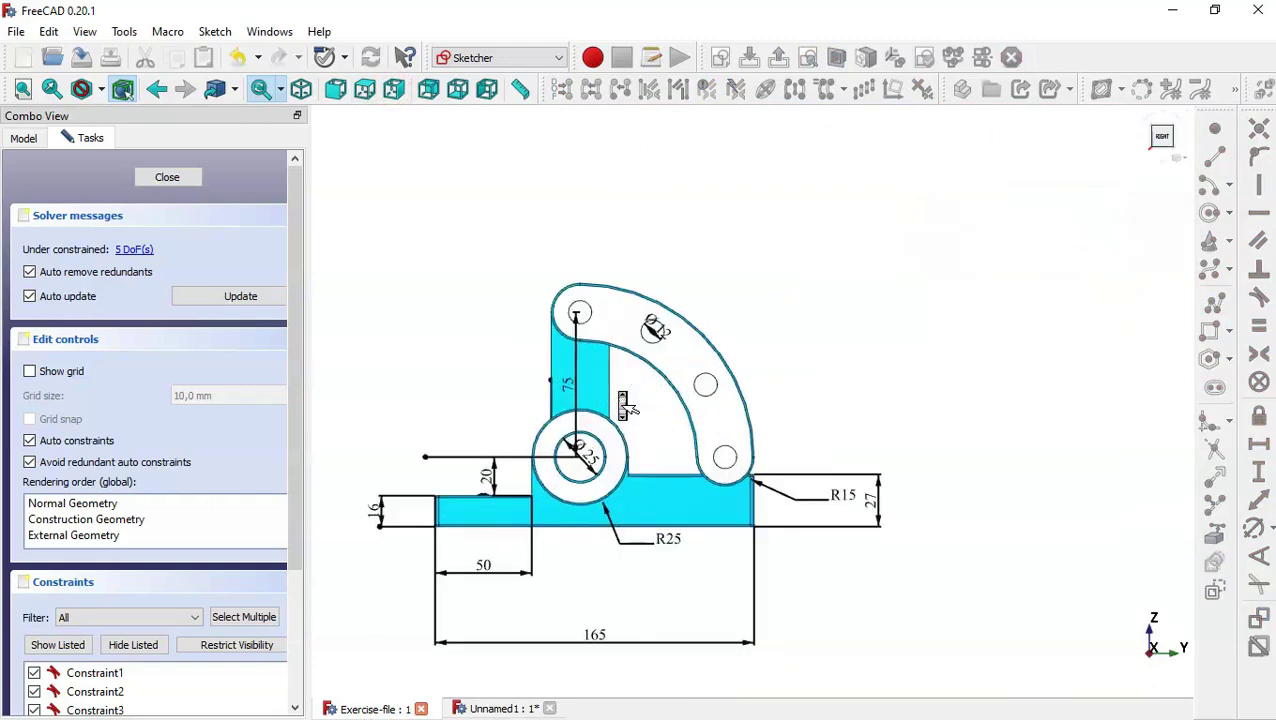
scroll(622, 418, up, 1)
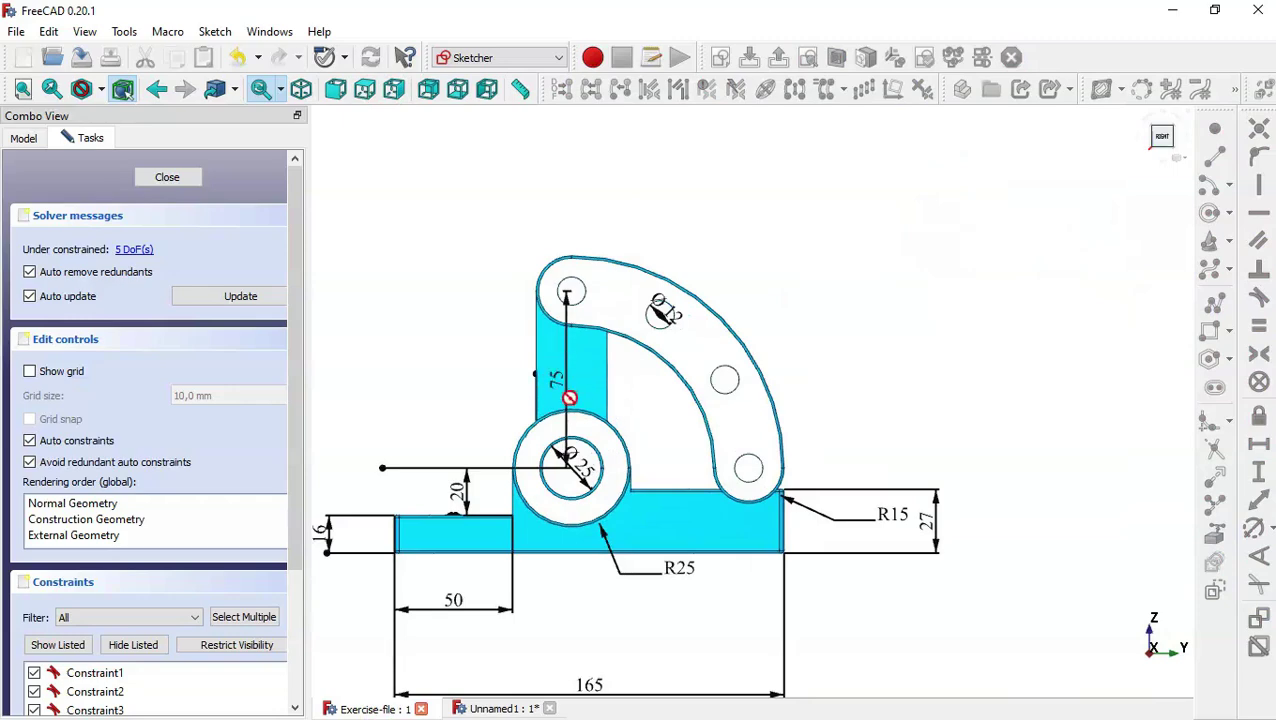
scroll(594, 452, up, 2)
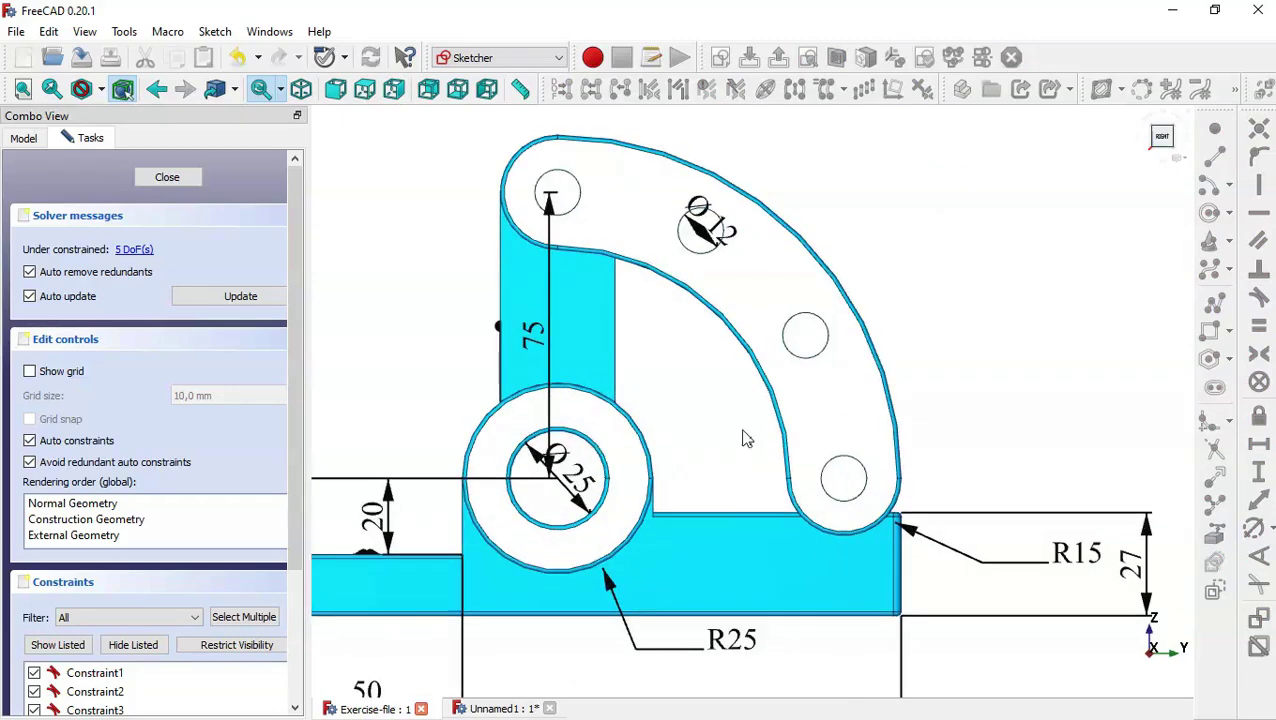
scroll(750, 445, down, 2)
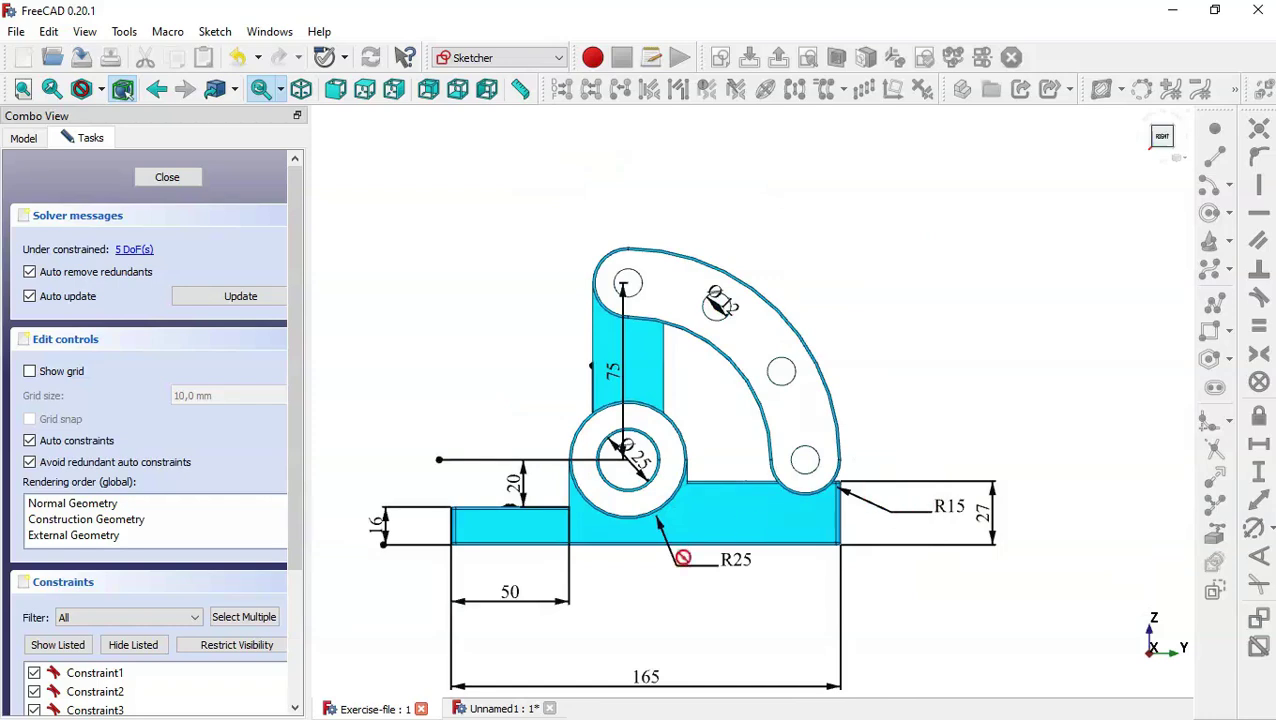
Back in the arm sketch, set 75 mm from the boss centre to the slot's top centre
click(495, 709)
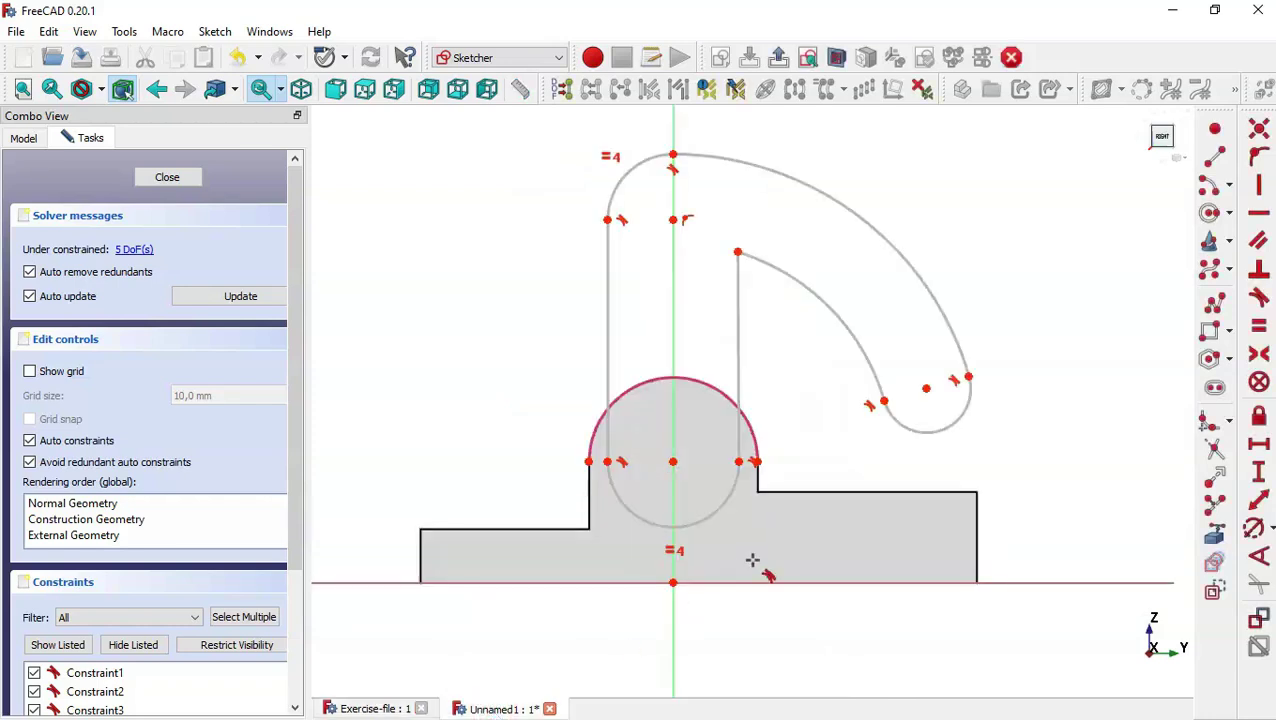
click(1262, 472)
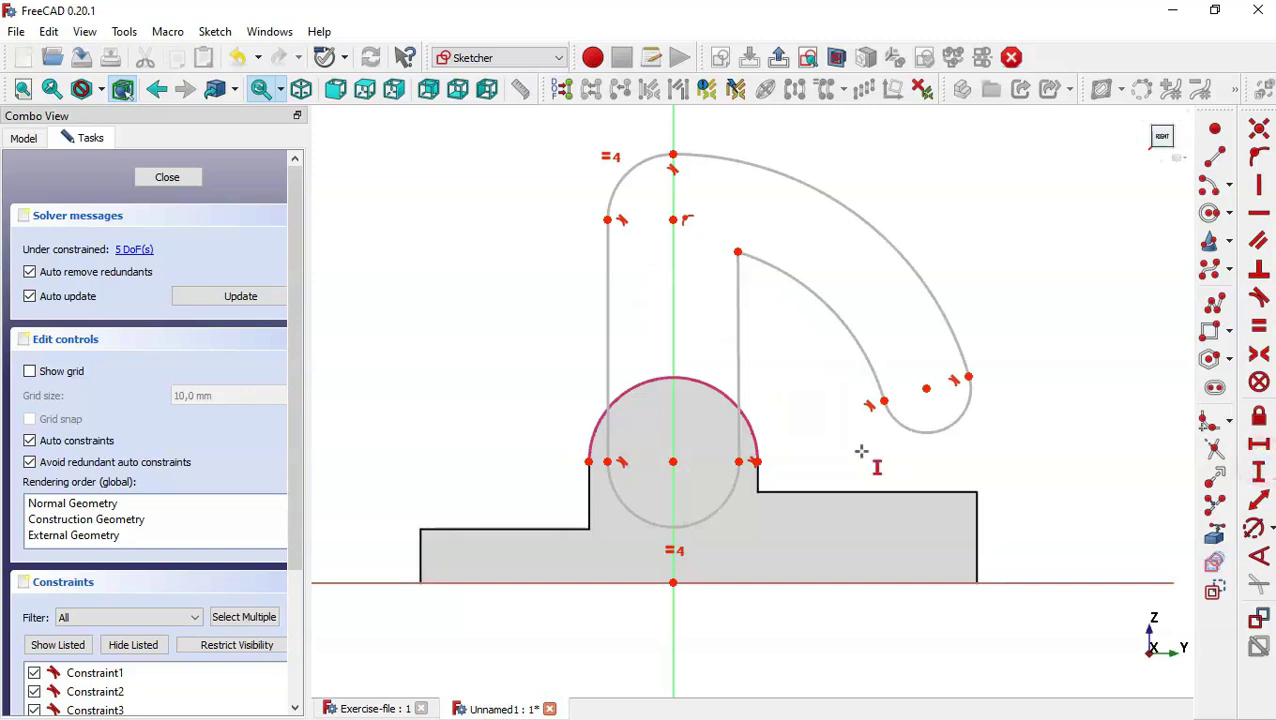
click(672, 462)
click(673, 219)
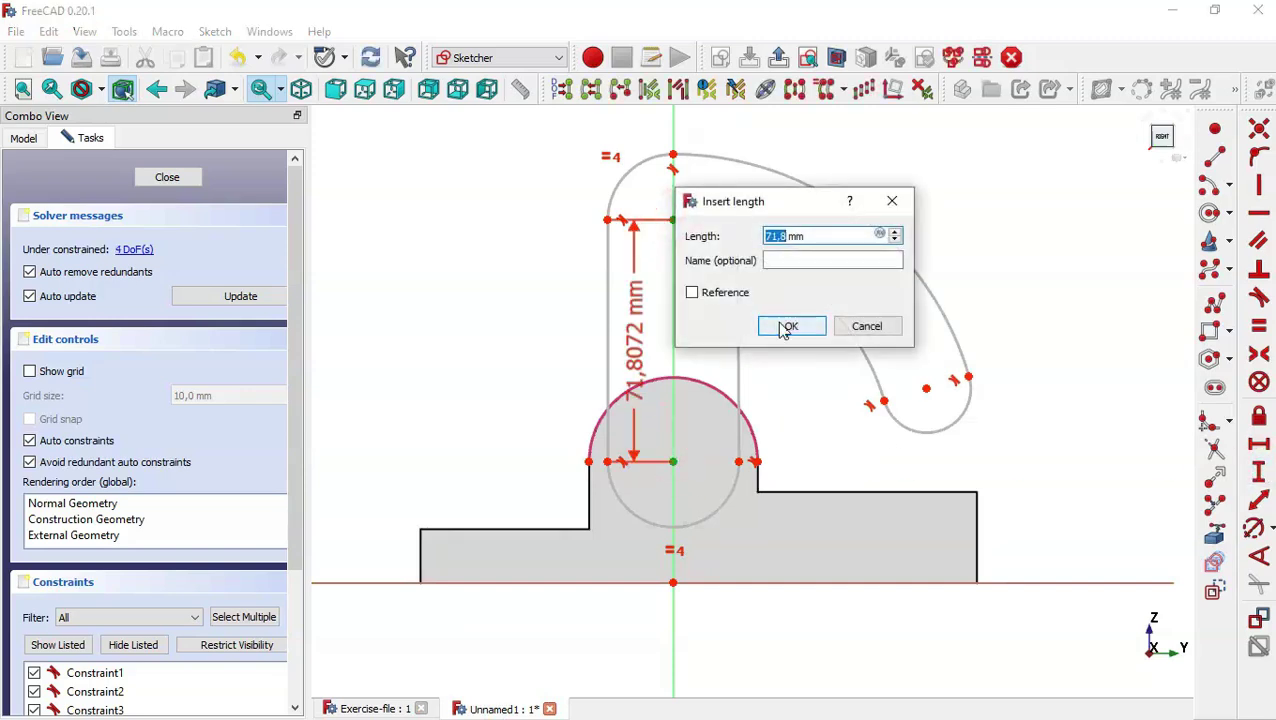
text(75)
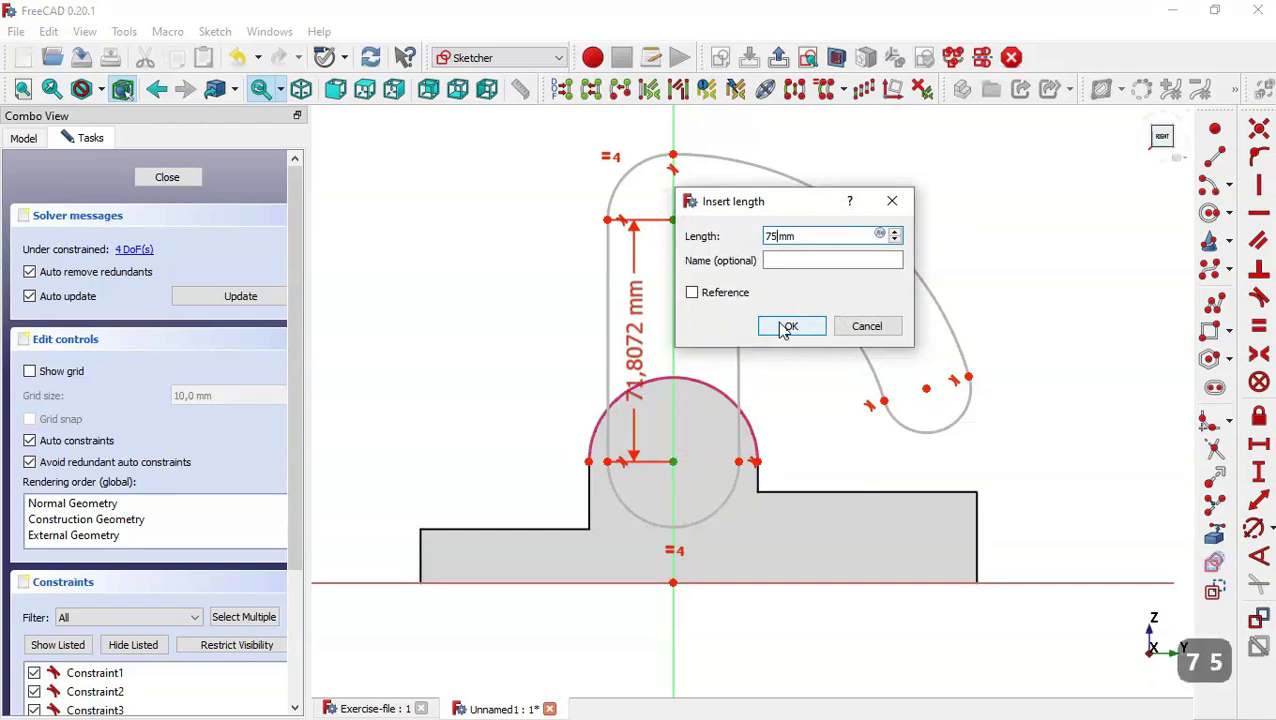
key(Return)
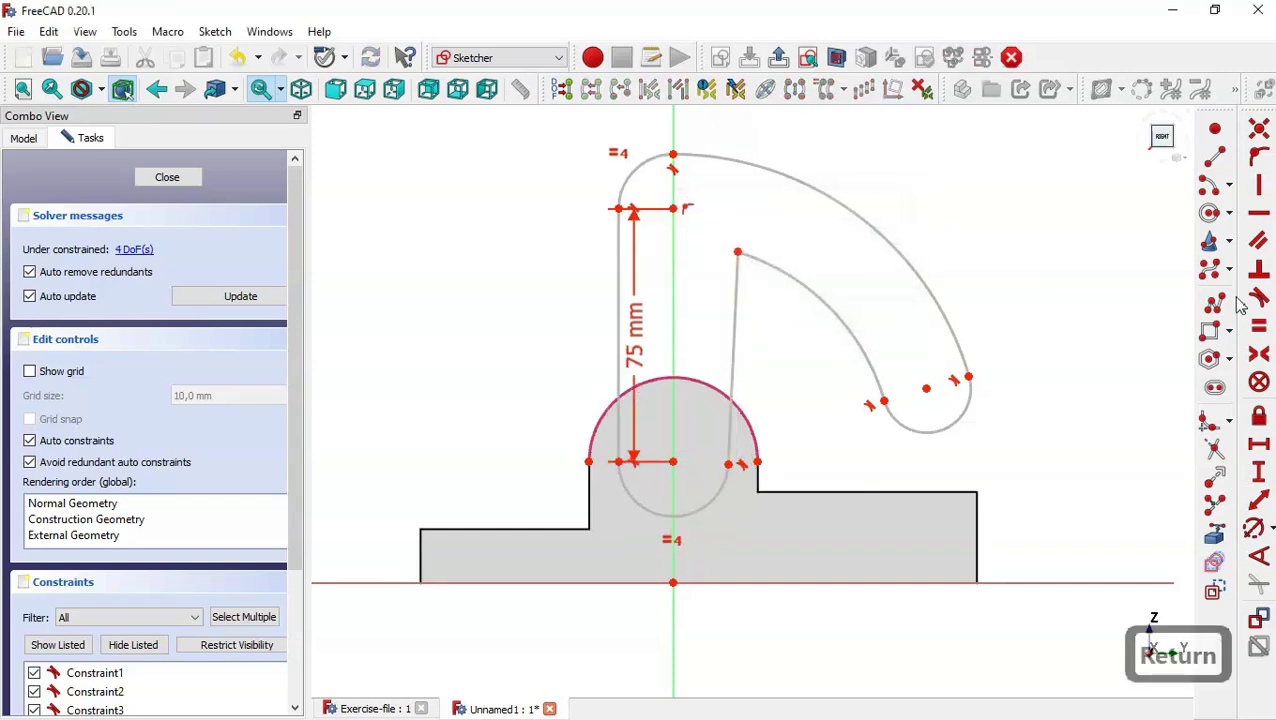
Make the slanted inner line vertical and give the small end arc a 15 mm radius
click(1259, 185)
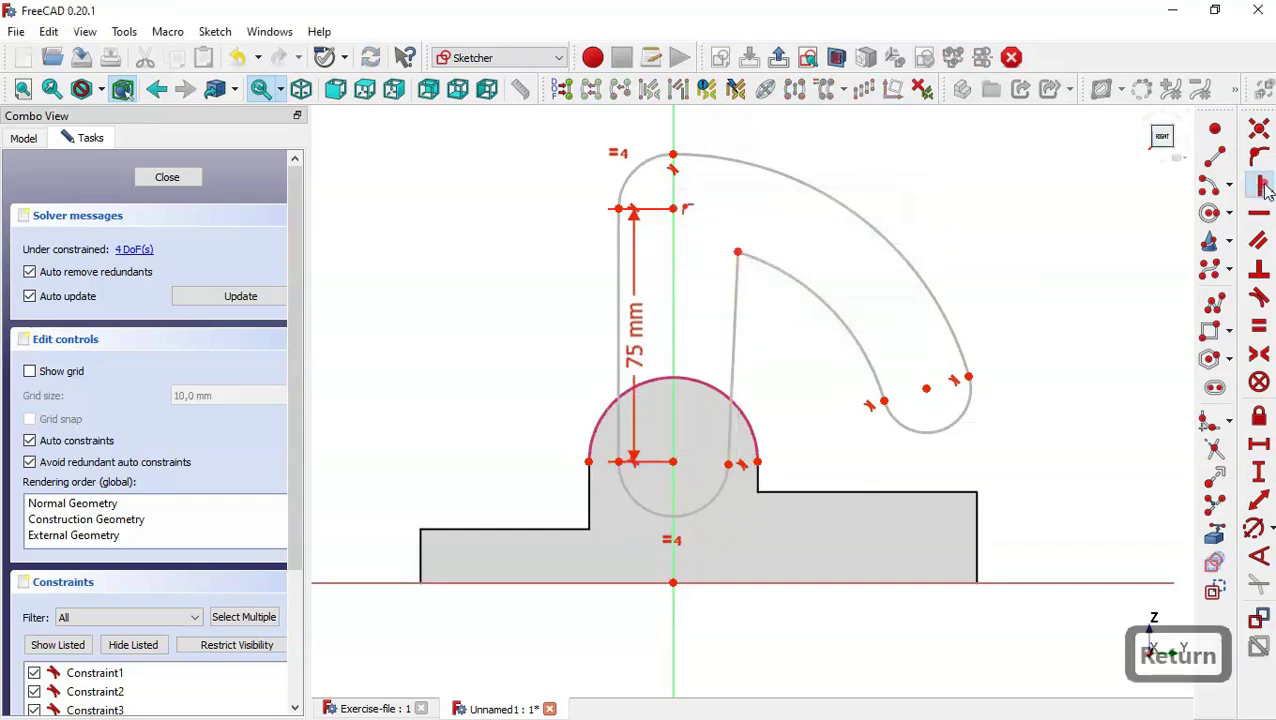
click(736, 330)
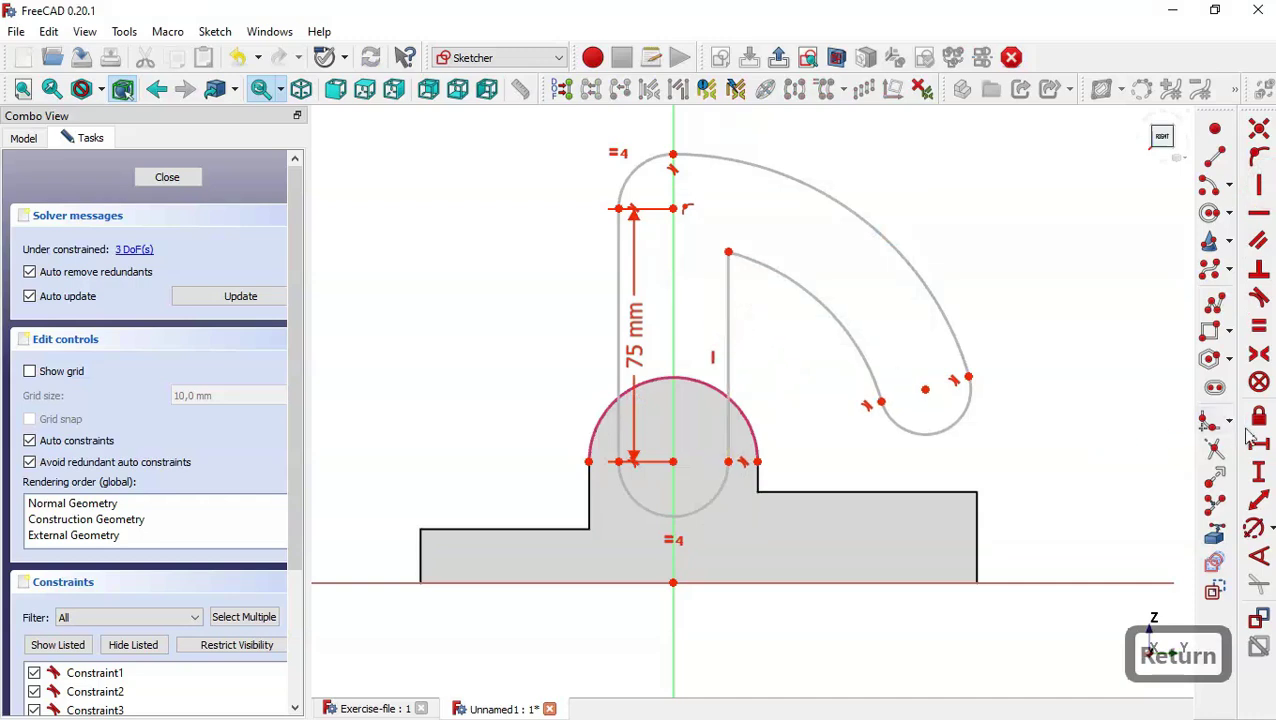
click(1256, 528)
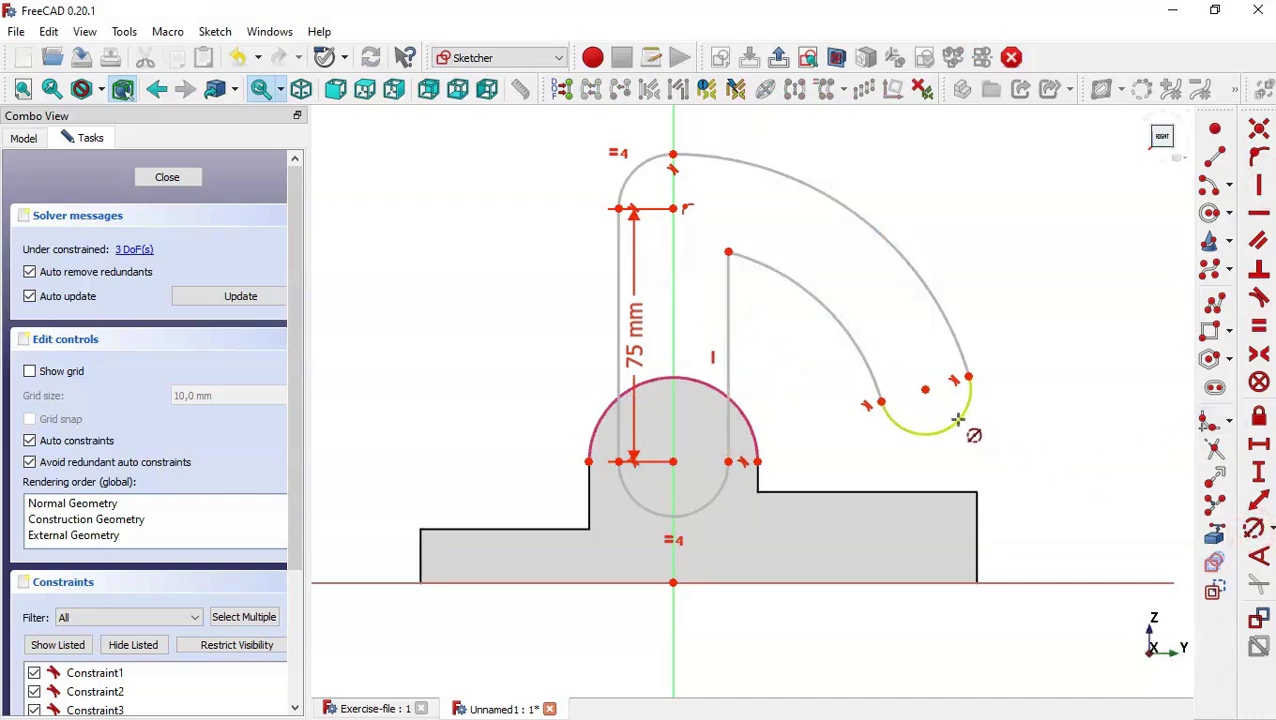
click(957, 421)
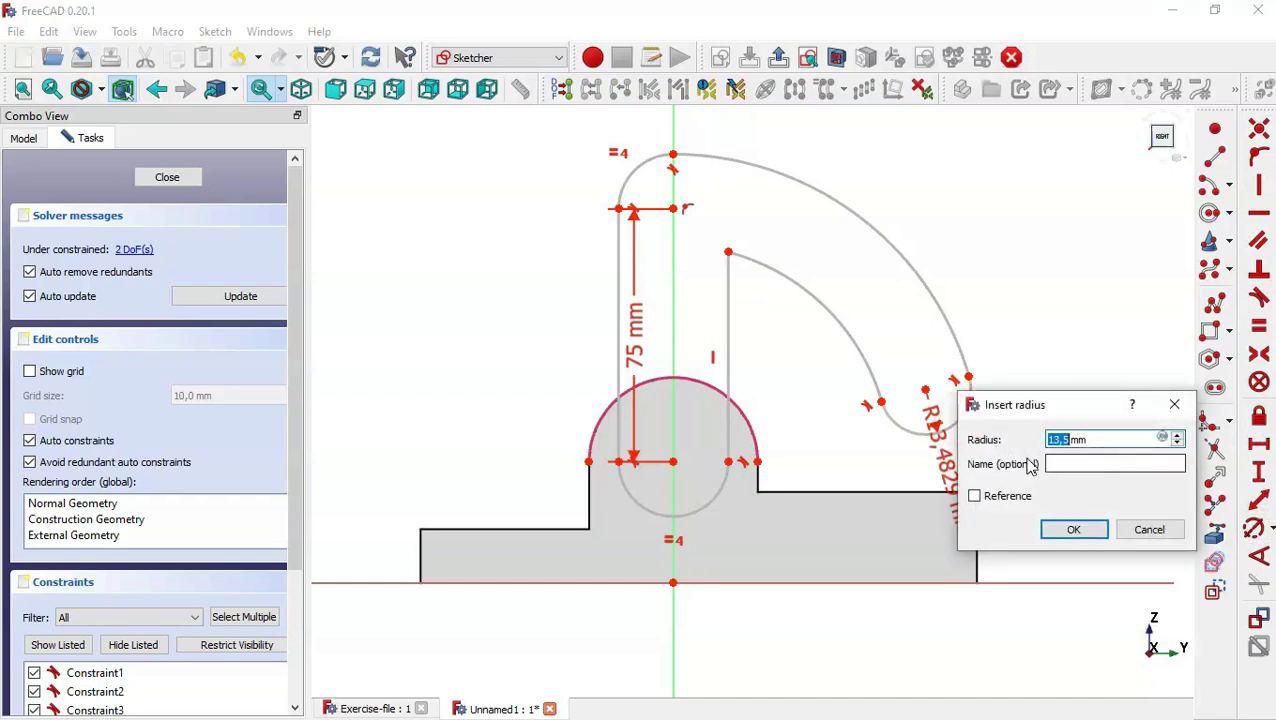
text(15)
key(Return)
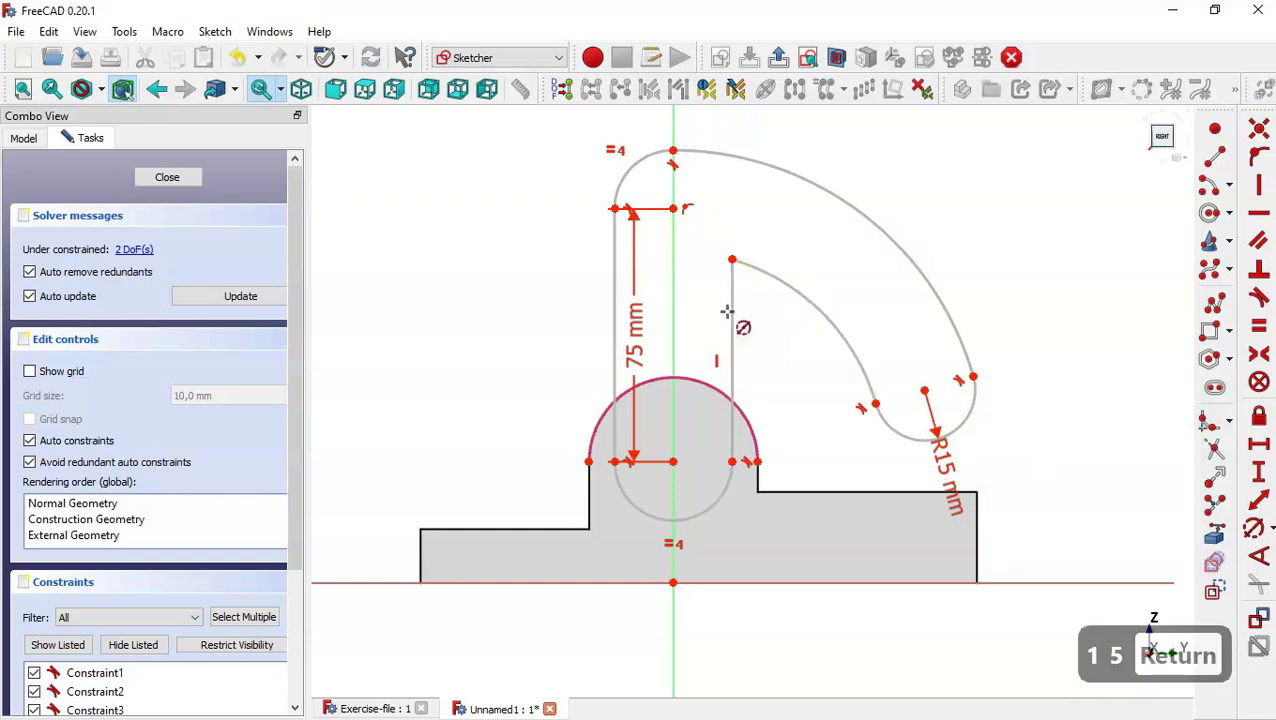
Align the end arc's centre horizontally with the boss centre and make the top arc equal to R15
click(1258, 215)
click(924, 390)
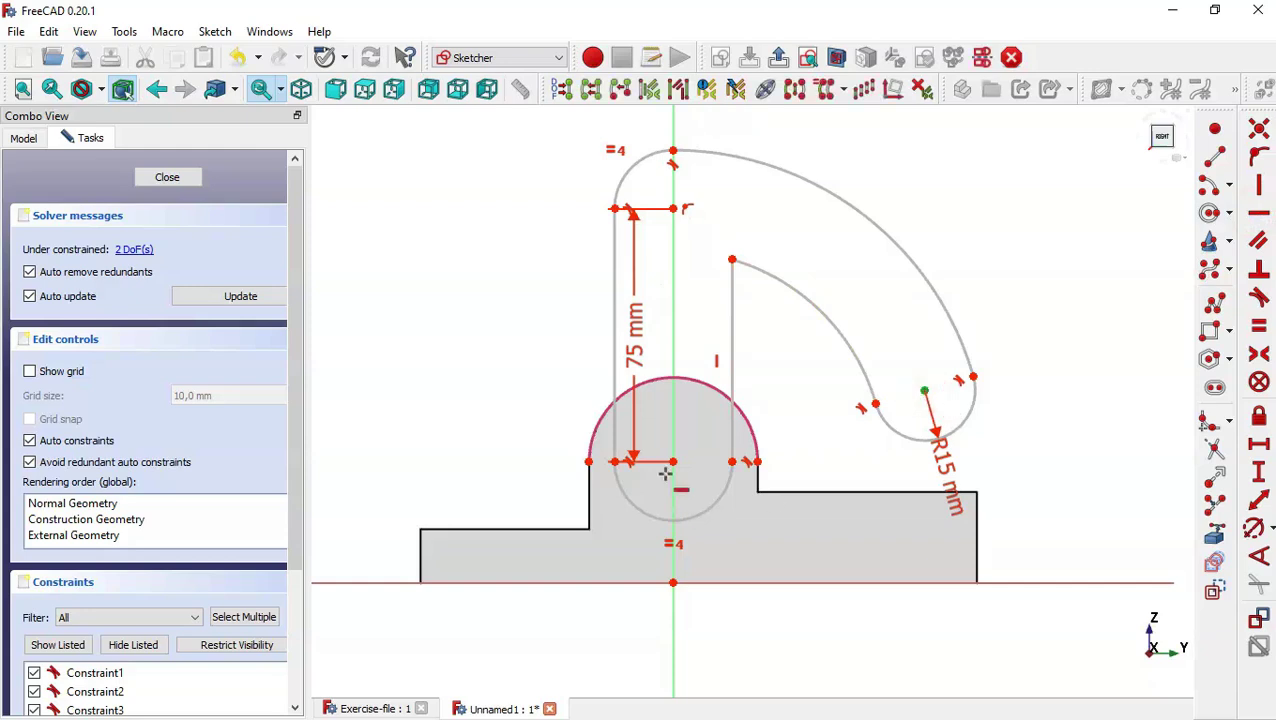
click(673, 461)
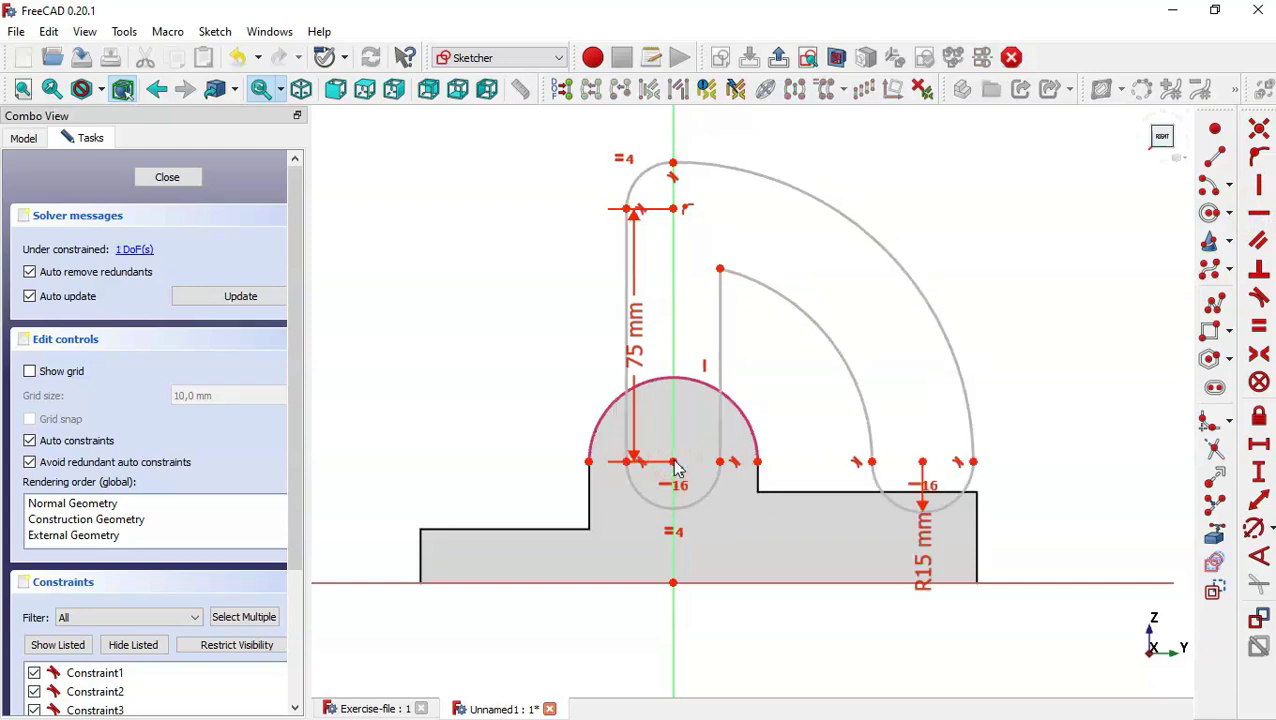
click(1258, 333)
click(968, 491)
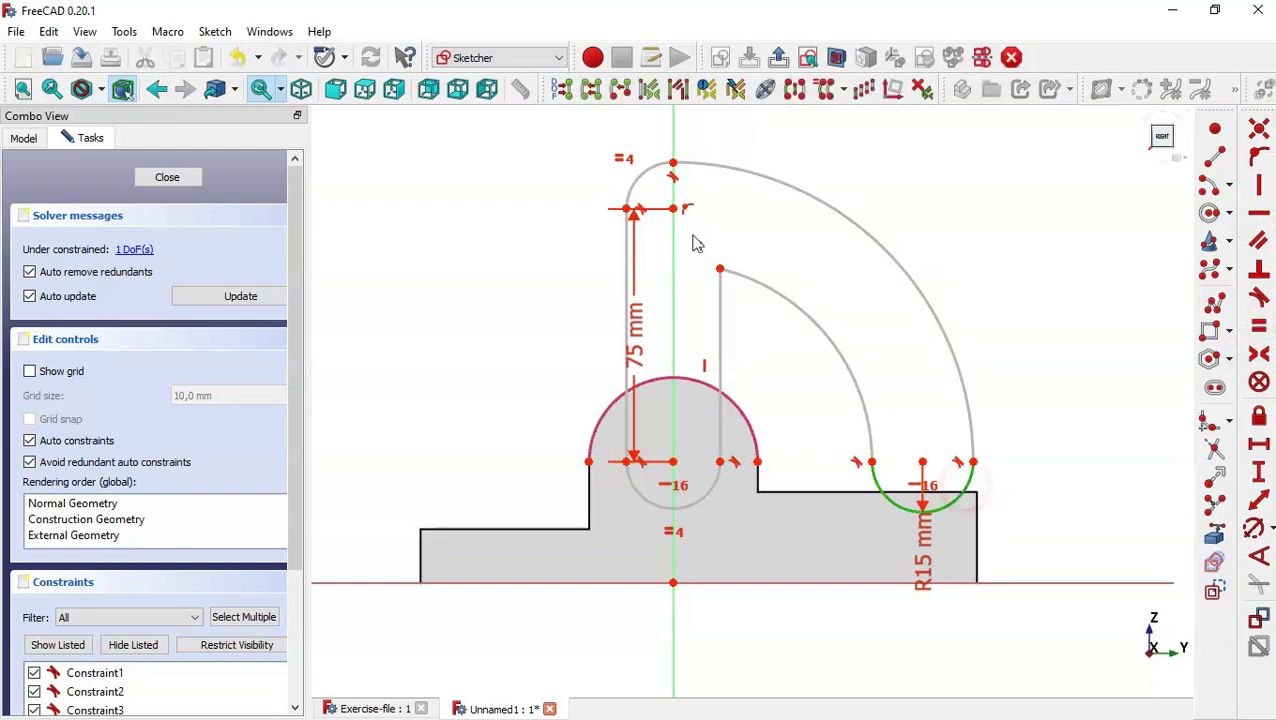
click(644, 173)
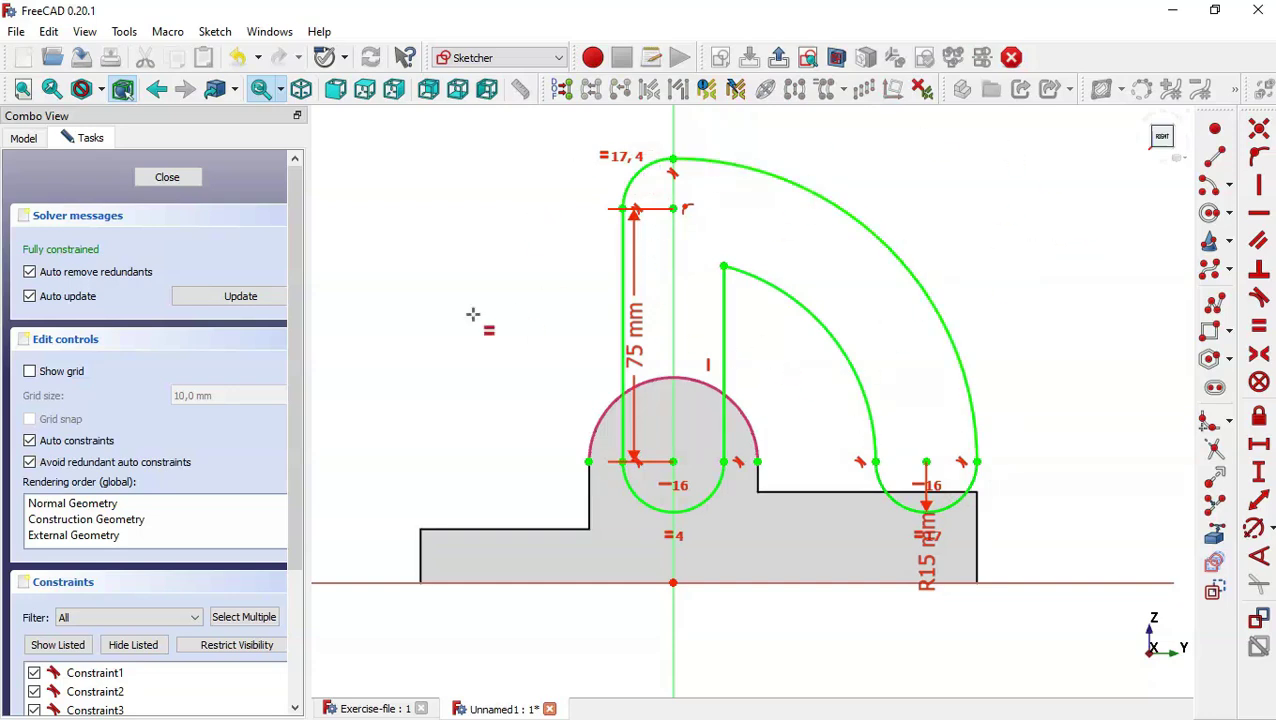
Pad the arm sketch 10 mm in the reversed direction, checked against the Exercise-file drawing
click(169, 178)
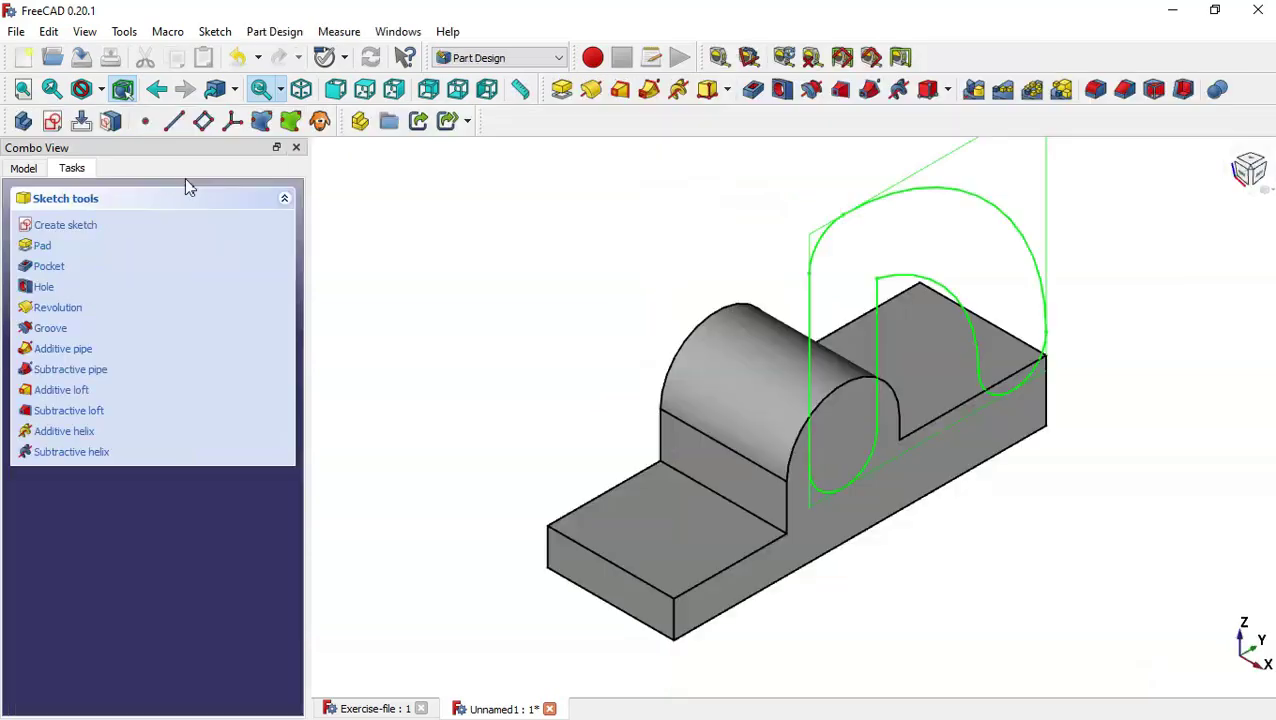
click(562, 90)
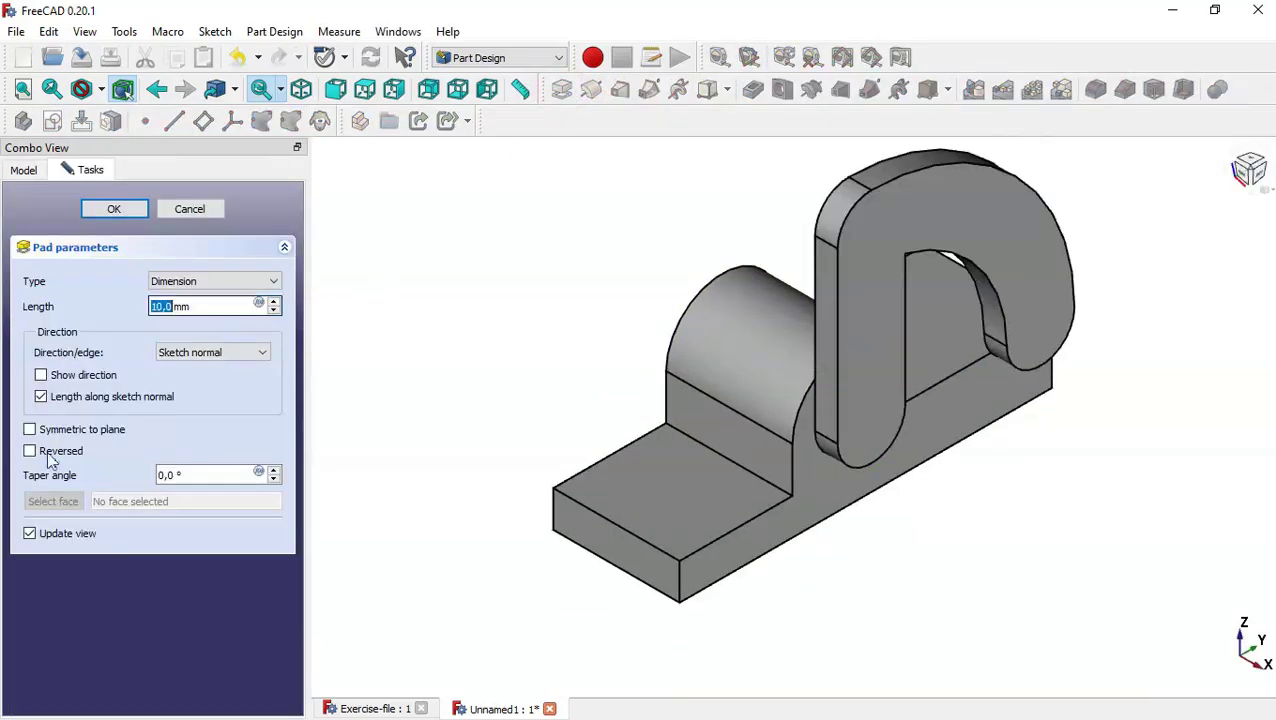
click(60, 455)
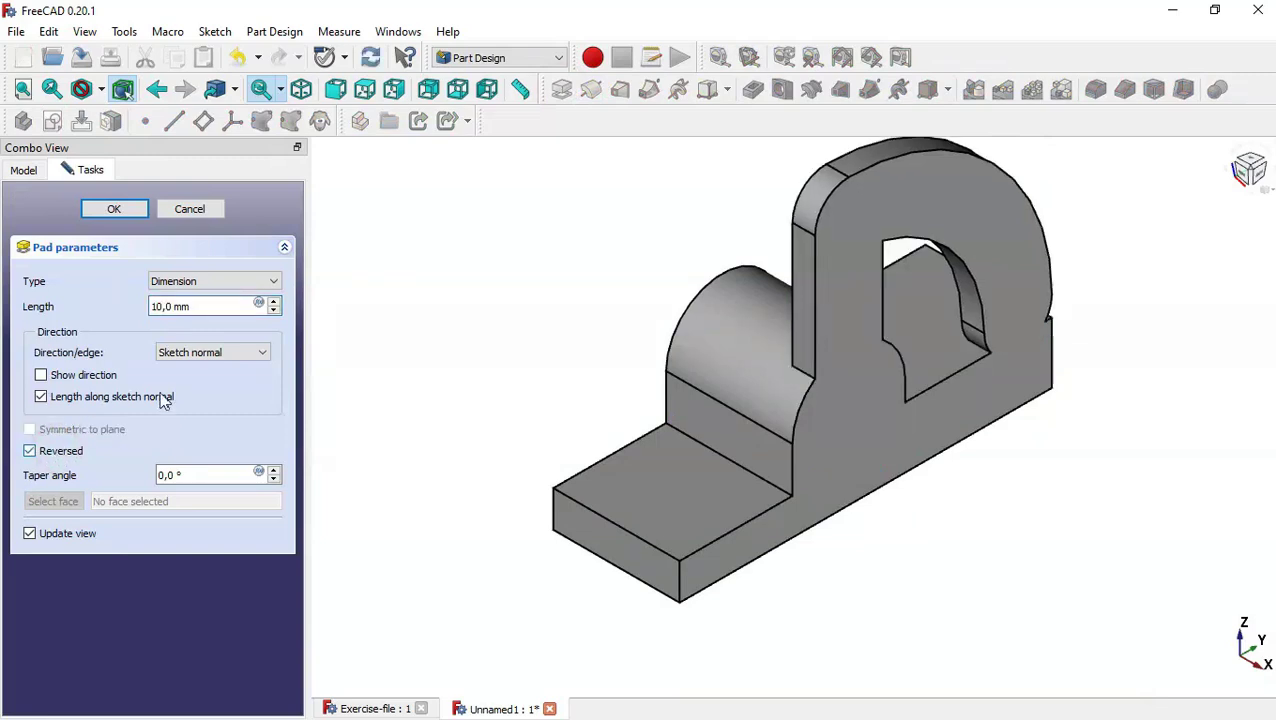
click(384, 709)
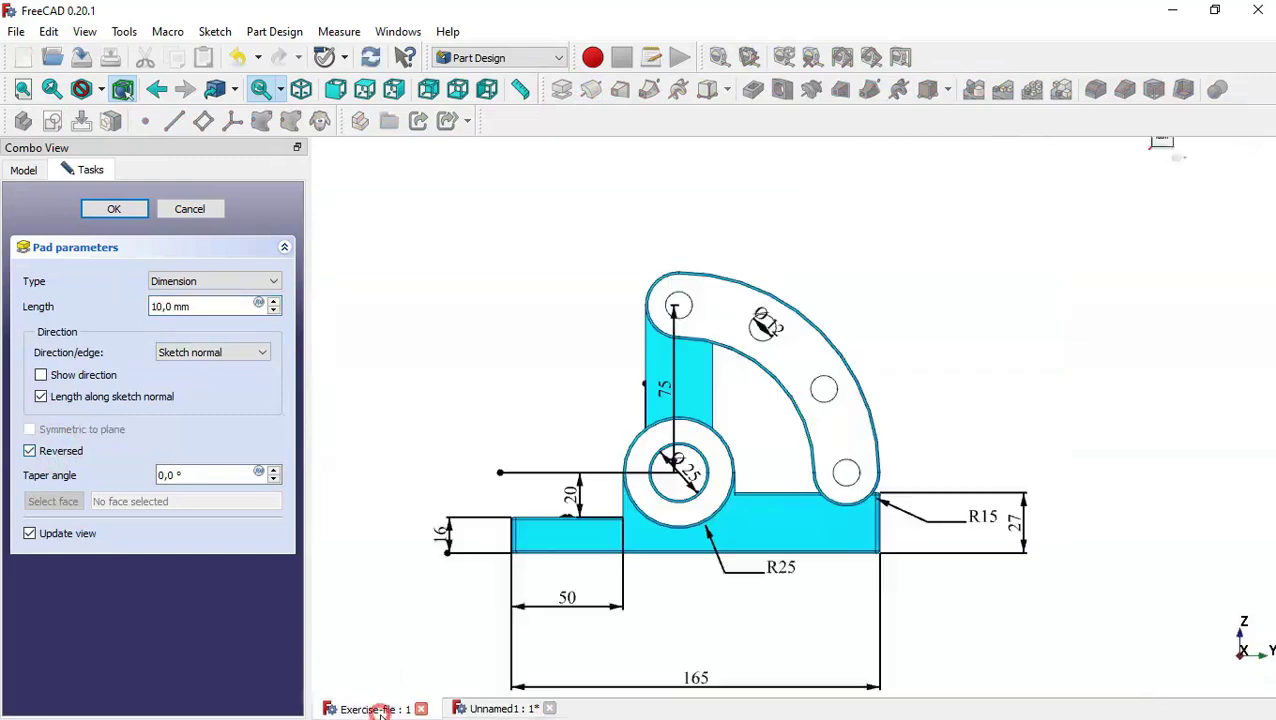
click(301, 89)
scroll(697, 450, up, 4)
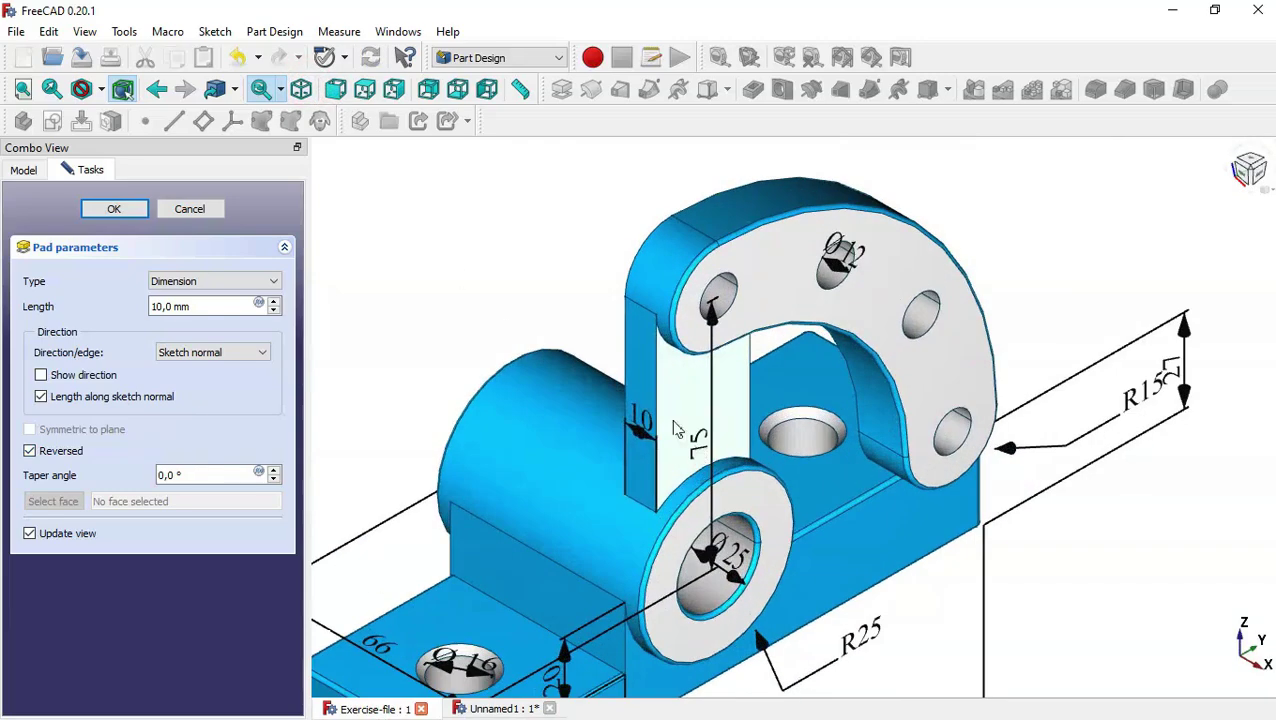
click(107, 212)
click(496, 709)
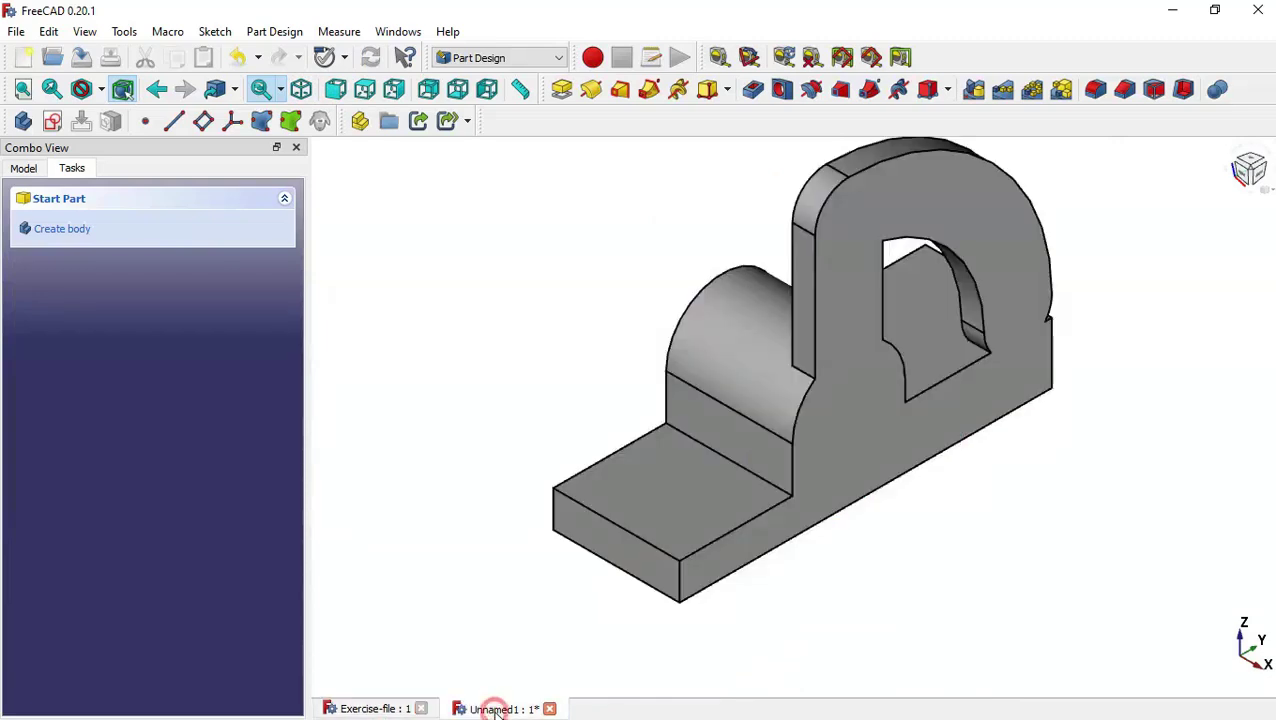
Start a new sketch on the arm's front face
scroll(570, 490, down, 1)
scroll(953, 337, up, 1)
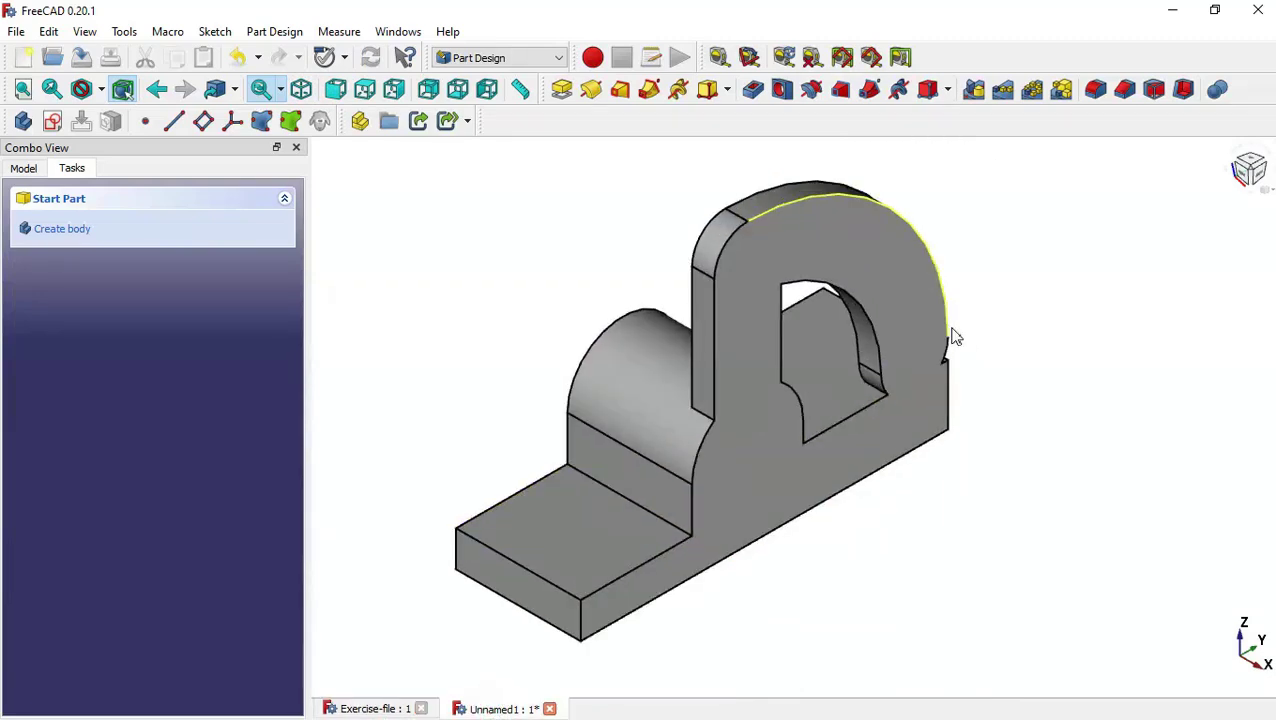
click(1028, 322)
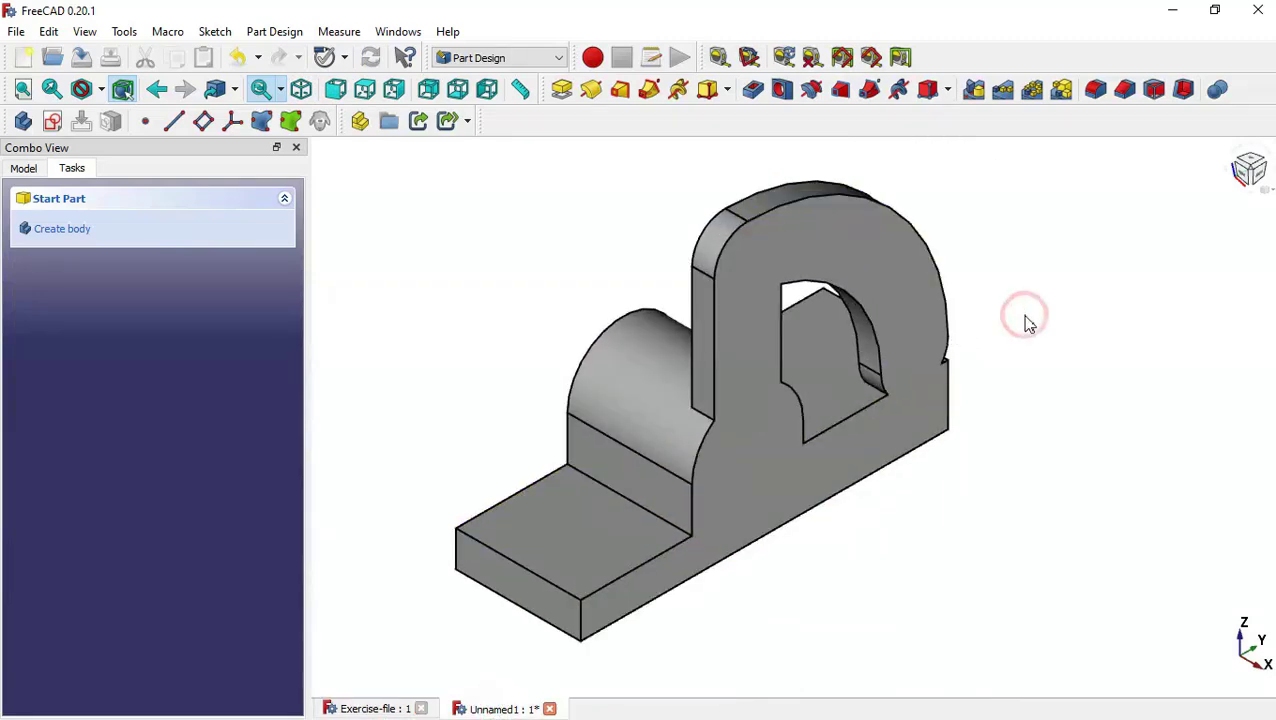
click(789, 252)
click(53, 122)
Bring the arm's inner arc edge into the sketch as external geometry
scroll(717, 510, down, 1)
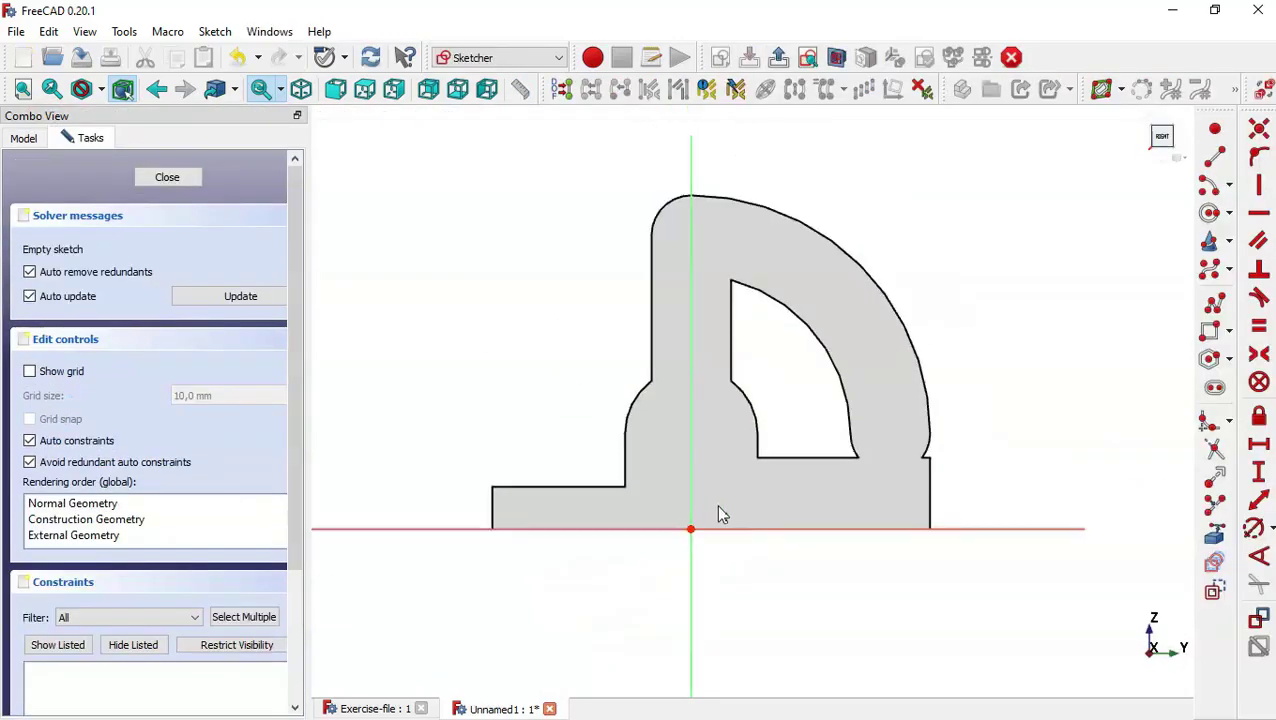
click(1216, 538)
click(747, 393)
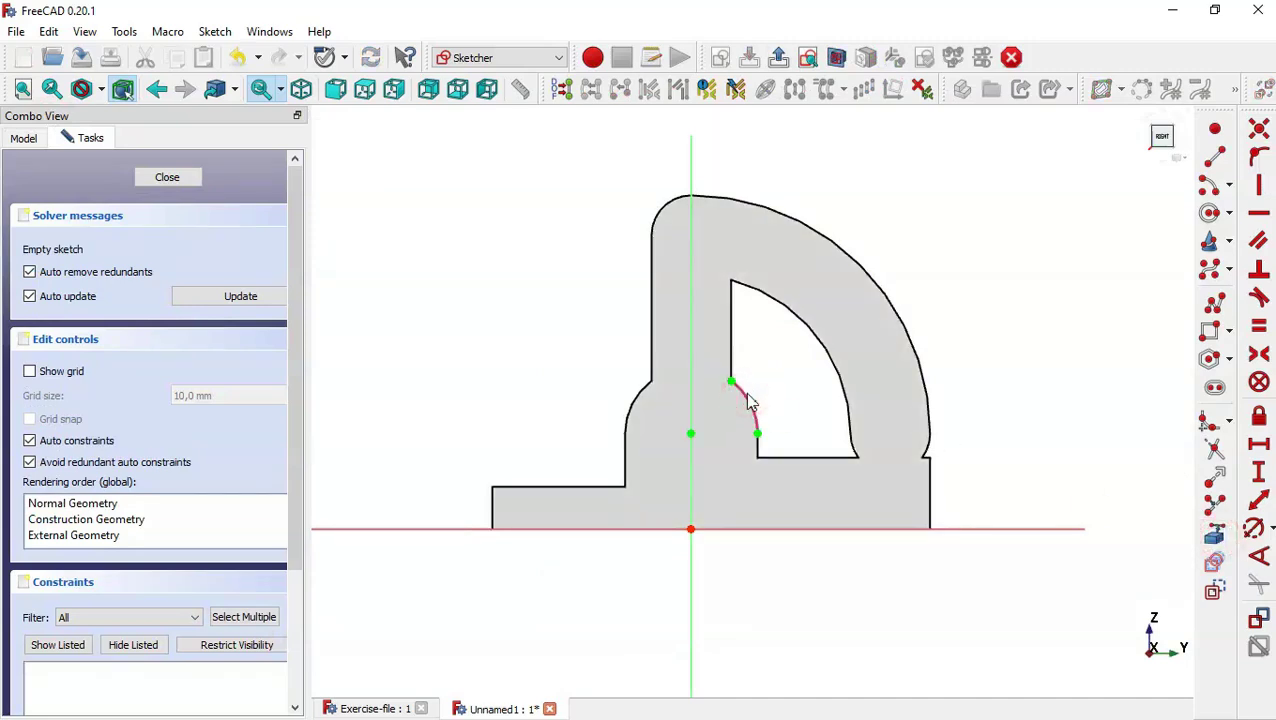
click(1211, 189)
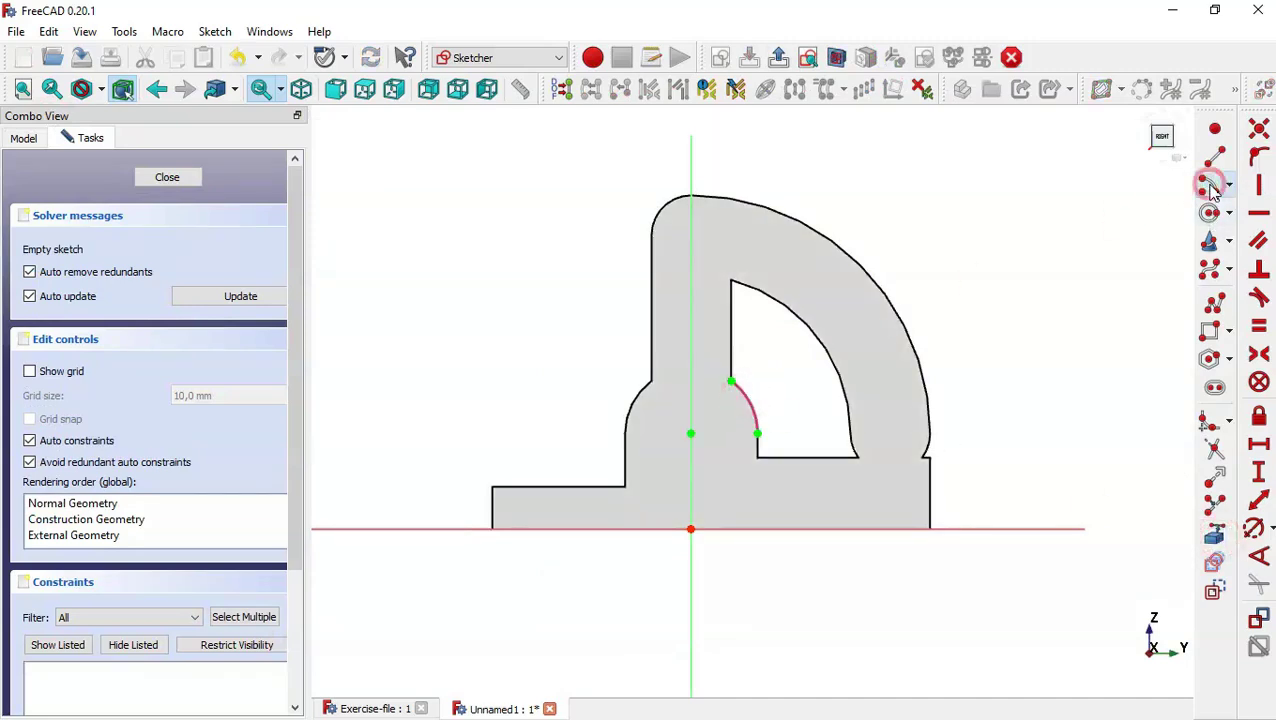
Draw the outer and inner arcs along the arm plus the lower and top end-cap arcs
click(690, 433)
click(736, 199)
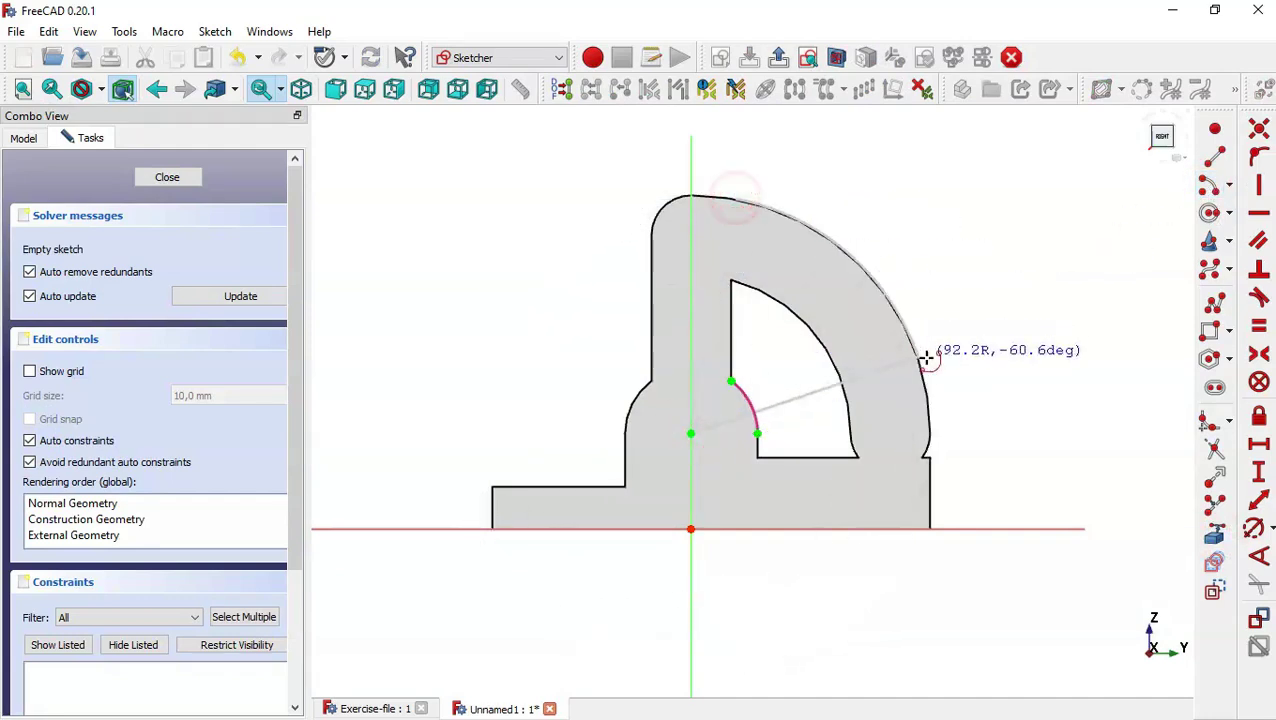
click(927, 394)
click(690, 433)
click(734, 263)
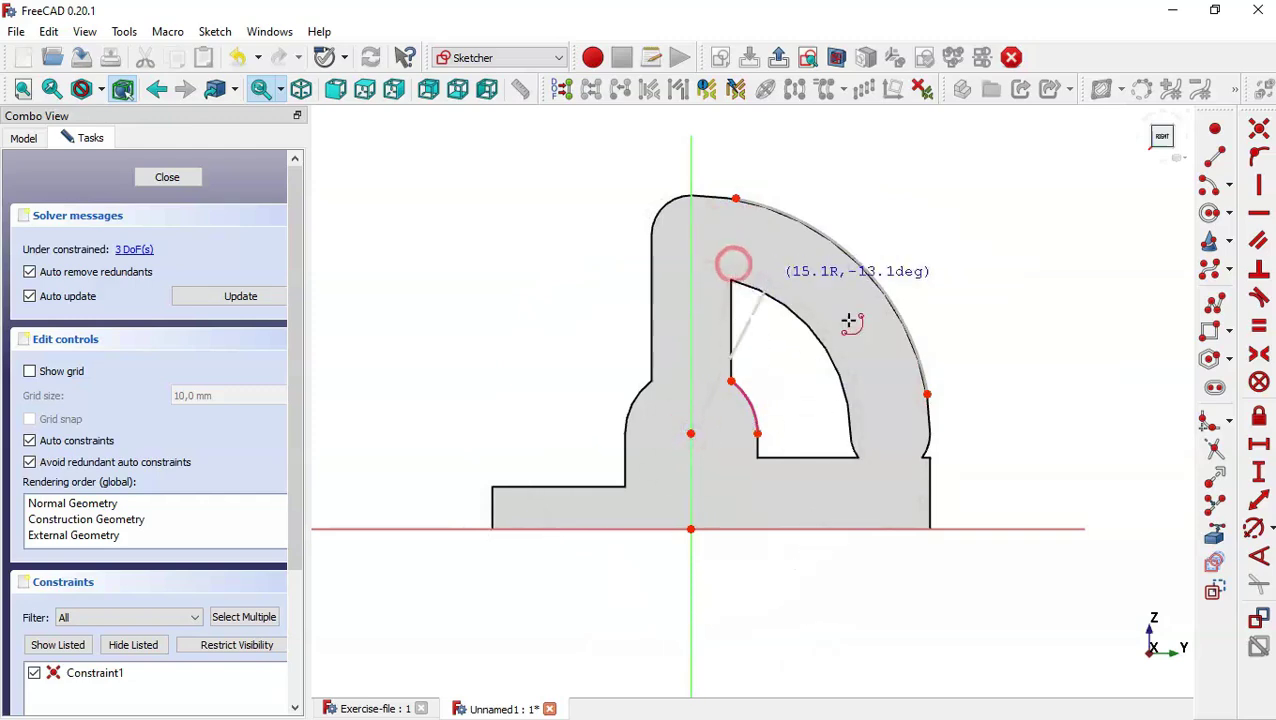
click(864, 420)
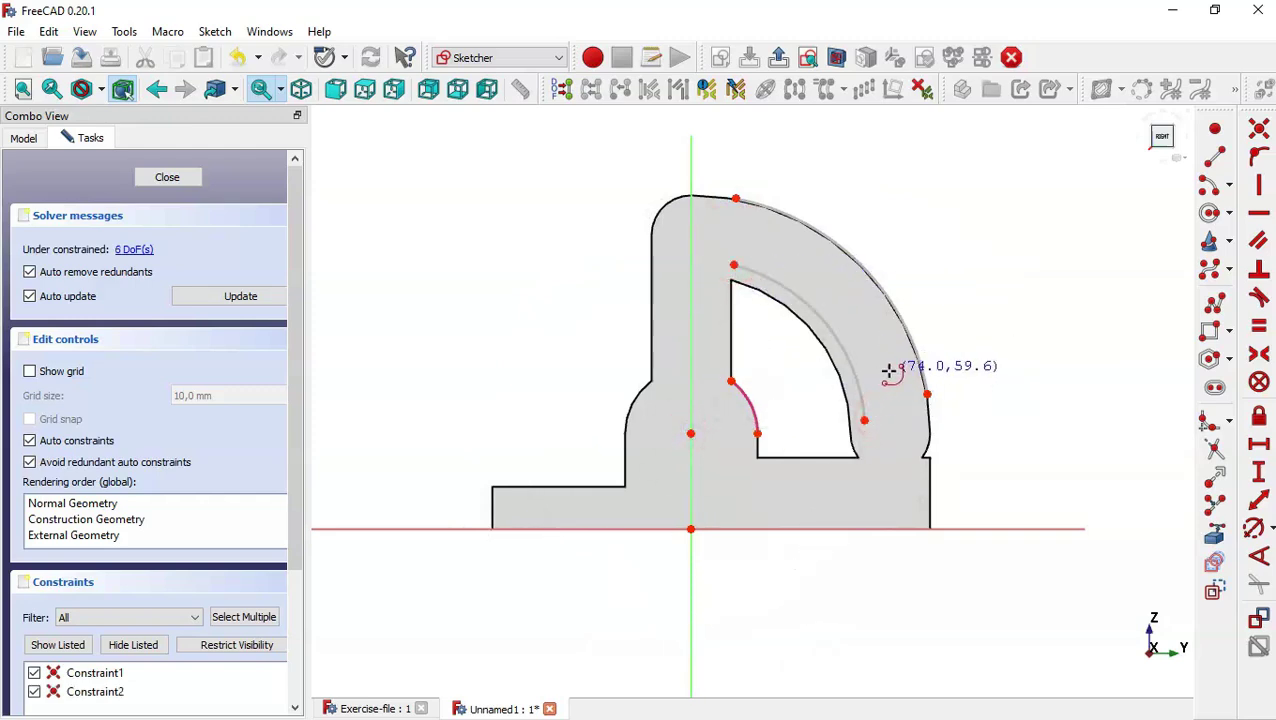
click(864, 420)
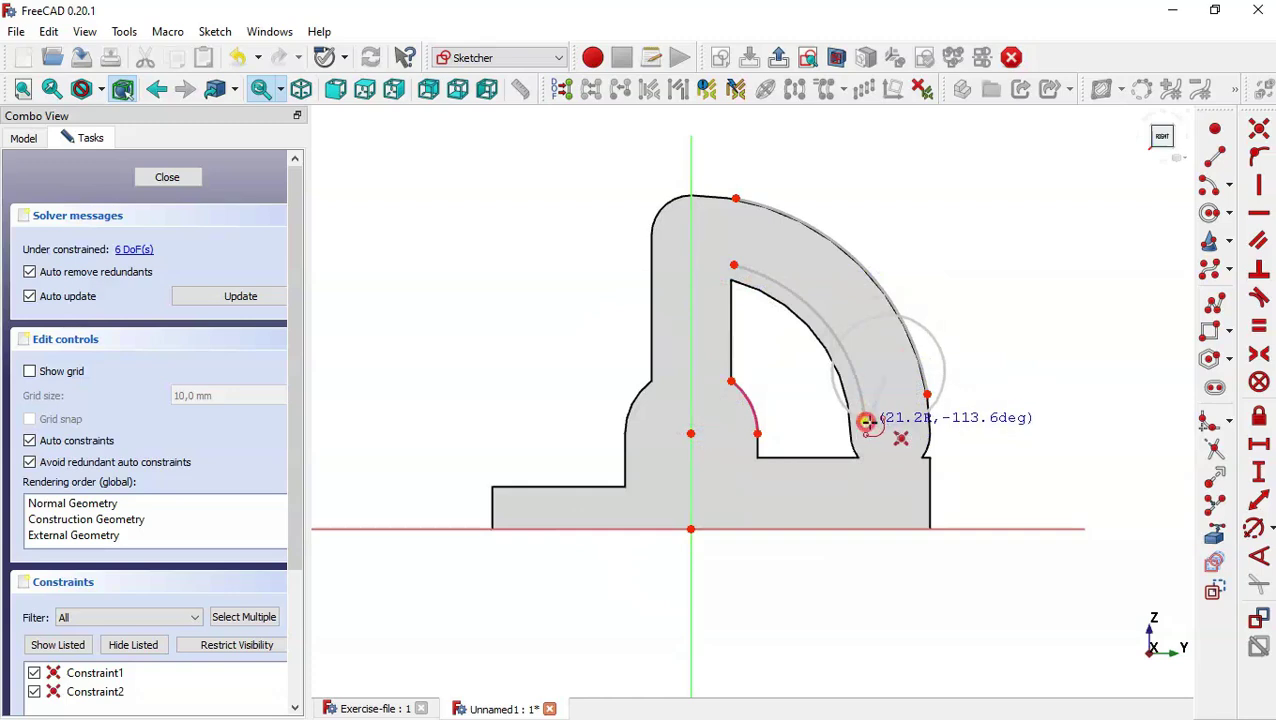
click(928, 399)
click(748, 233)
click(736, 198)
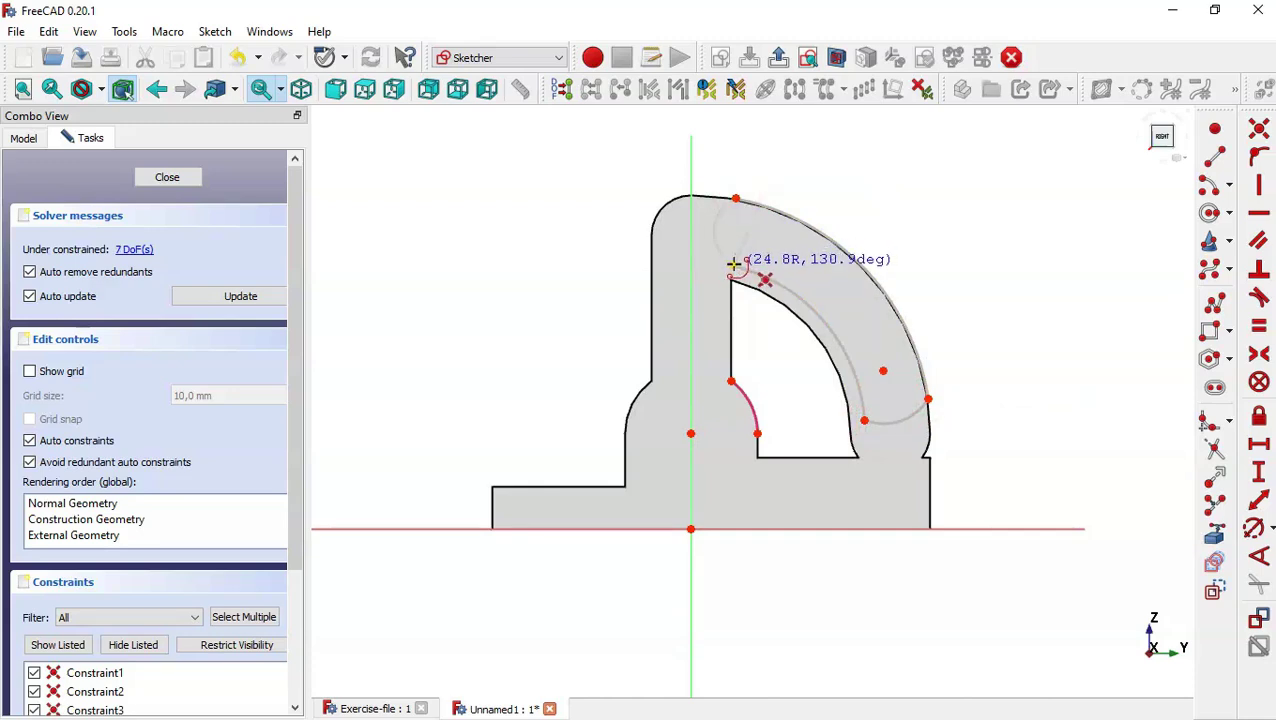
click(735, 263)
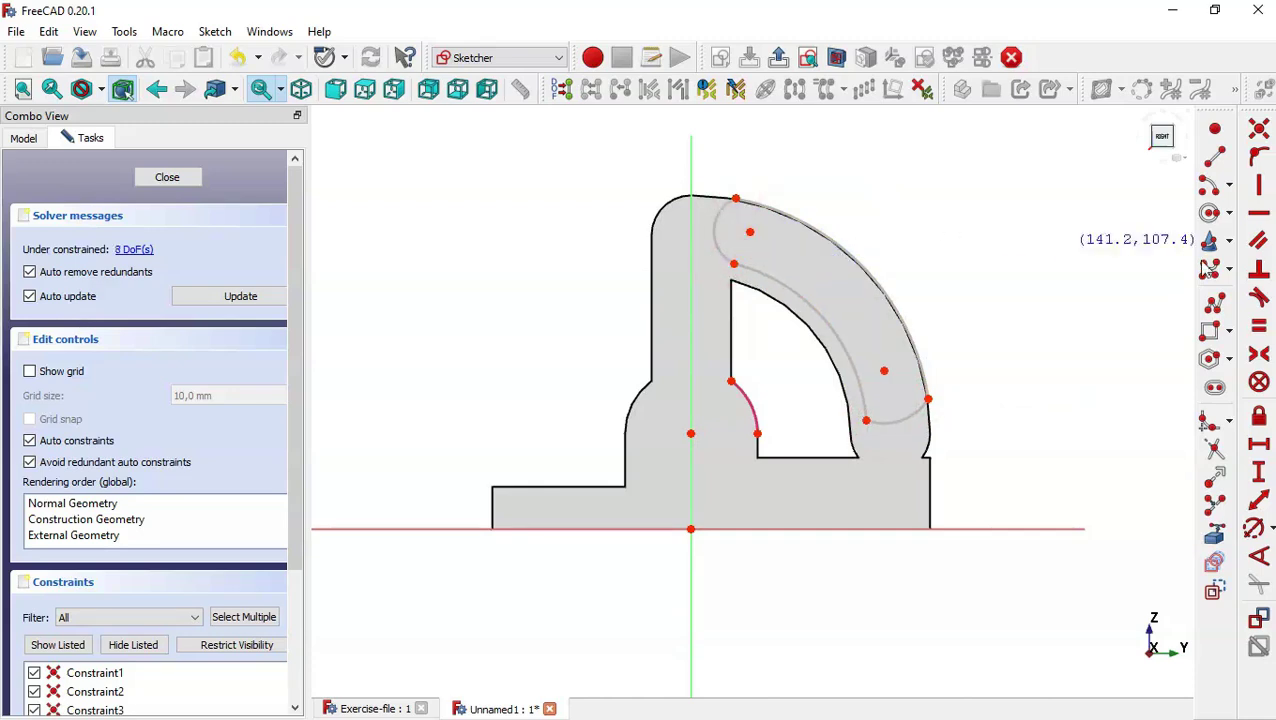
Make both end caps tangent to the outer and inner arcs
click(1266, 299)
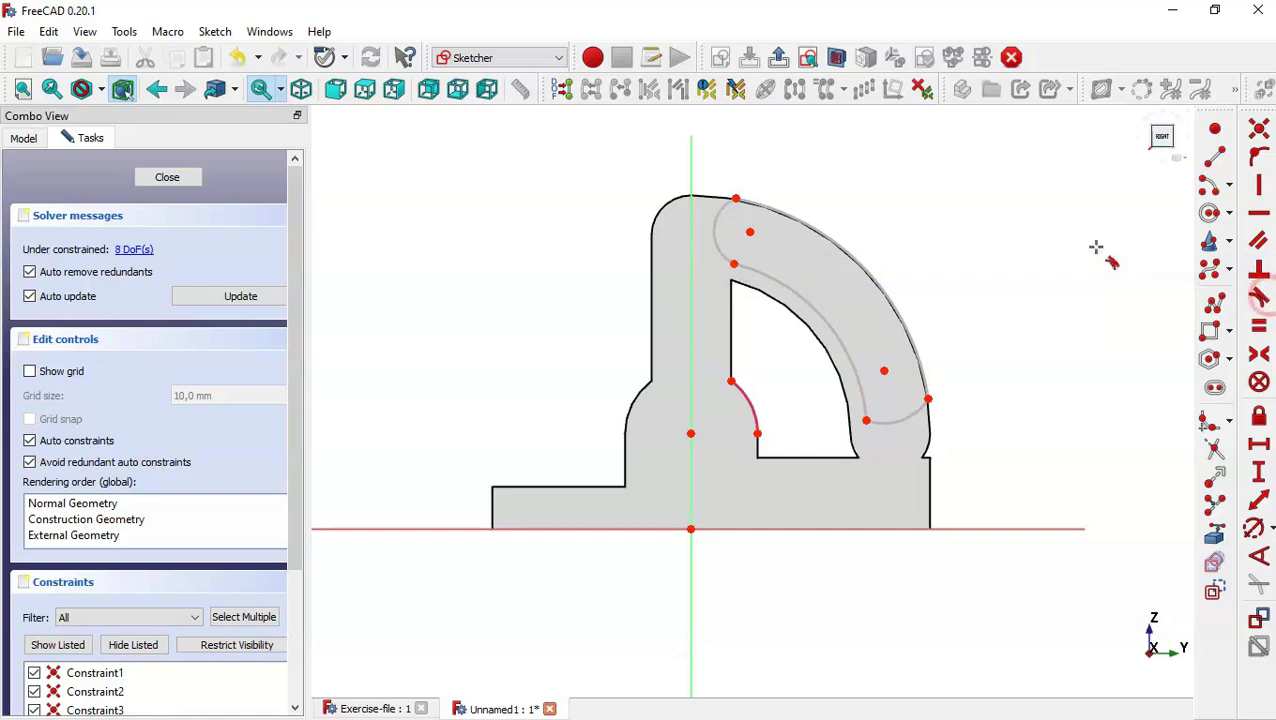
click(741, 204)
click(729, 206)
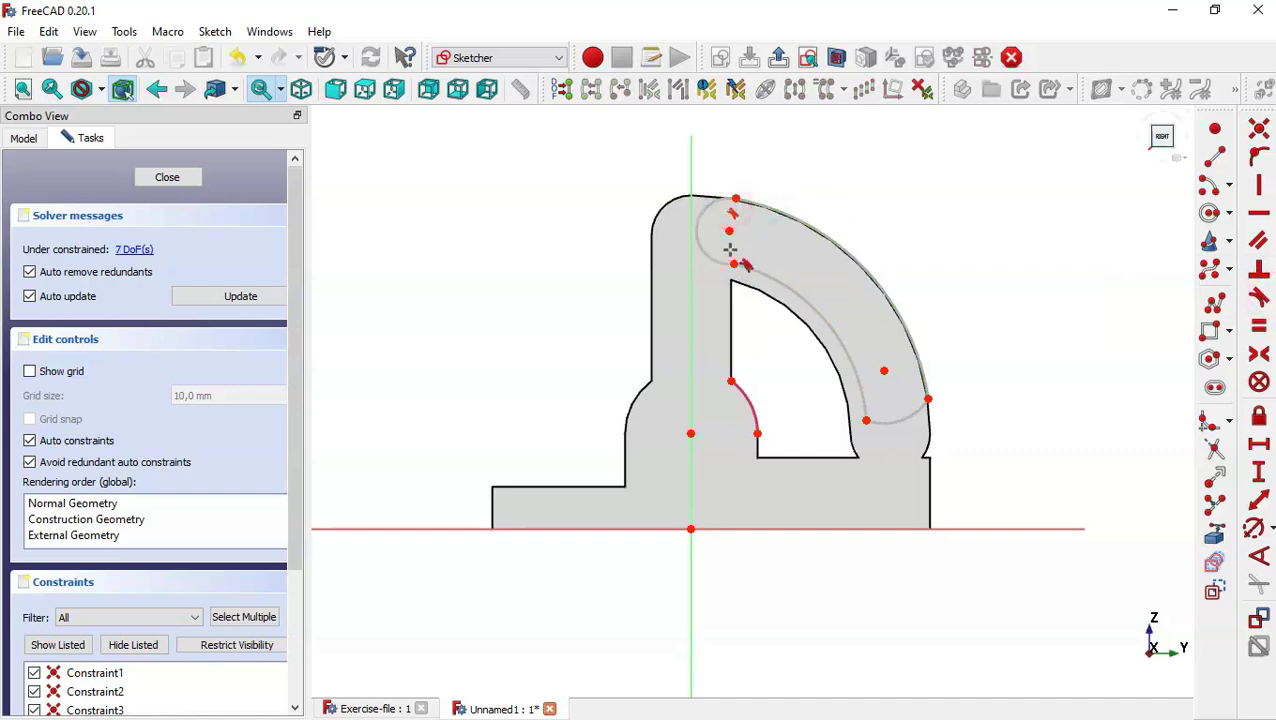
click(722, 256)
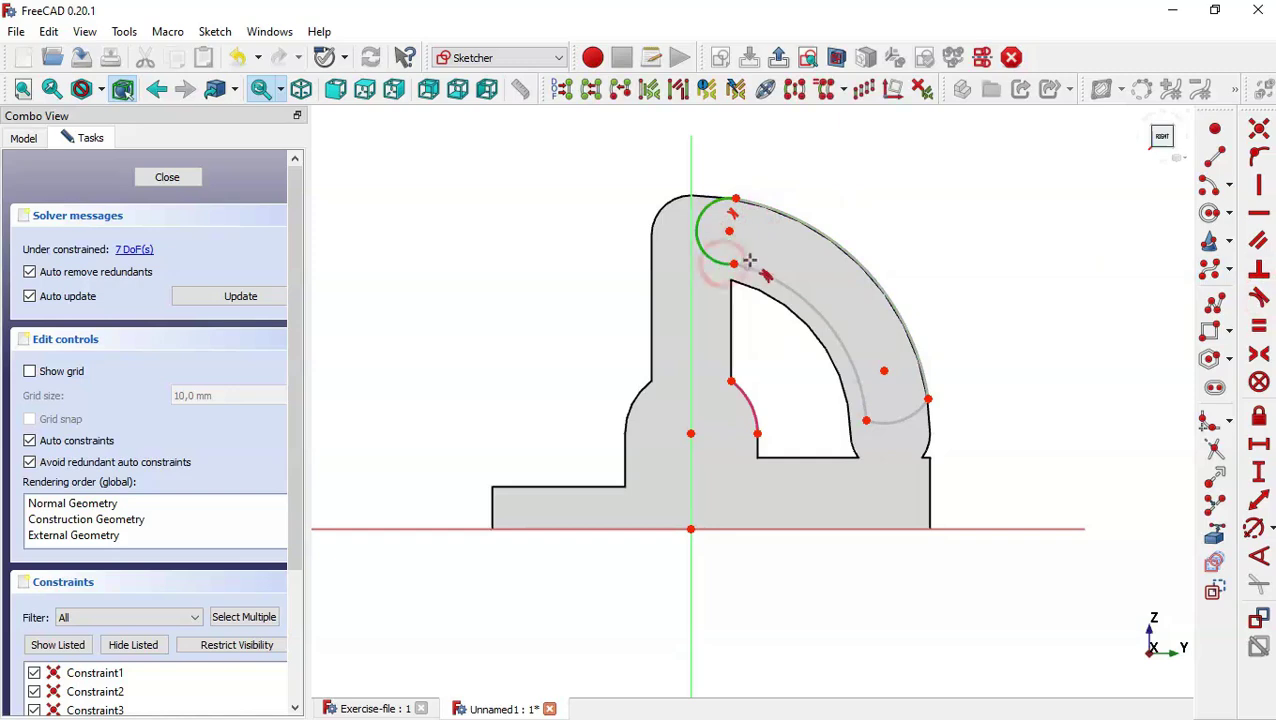
click(760, 276)
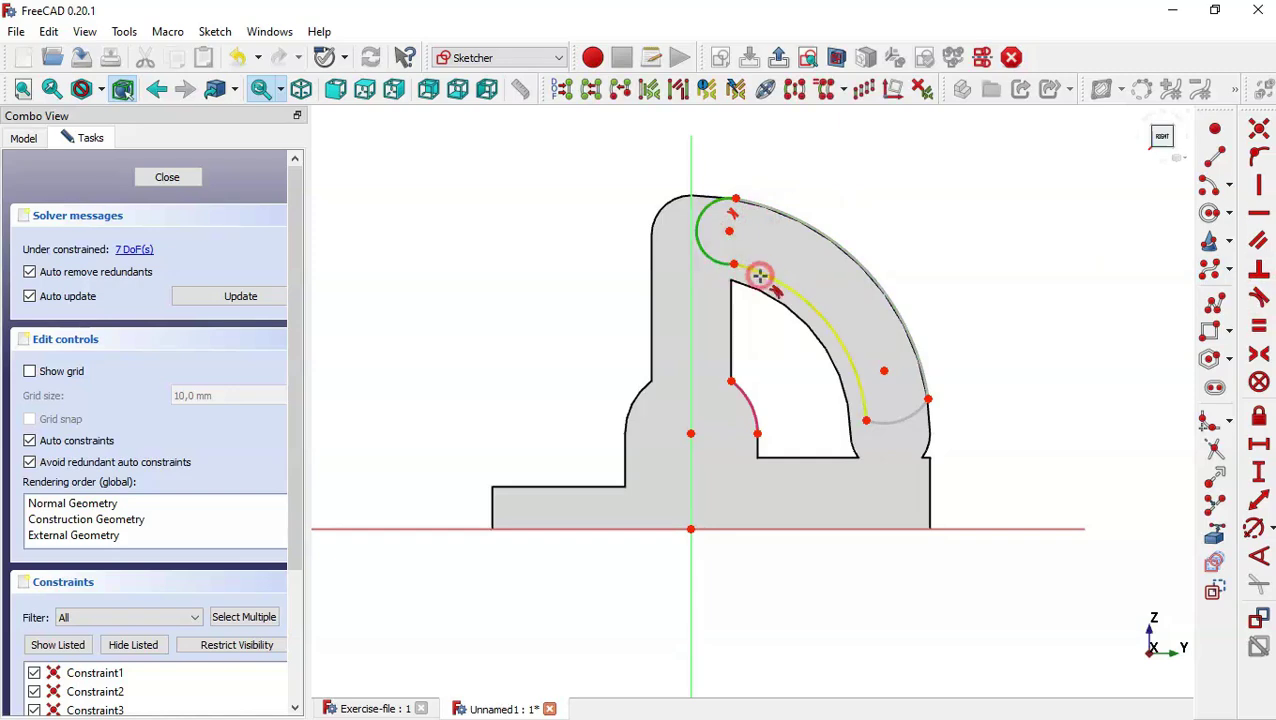
click(856, 378)
click(897, 423)
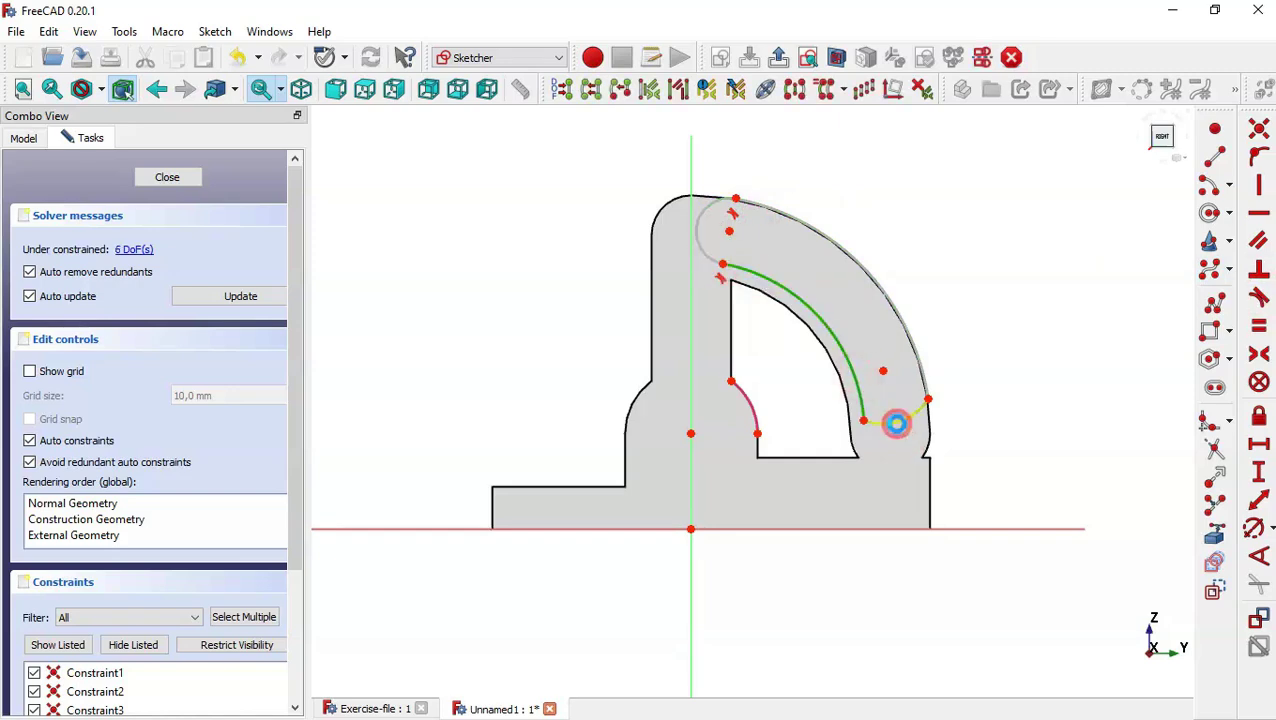
click(924, 376)
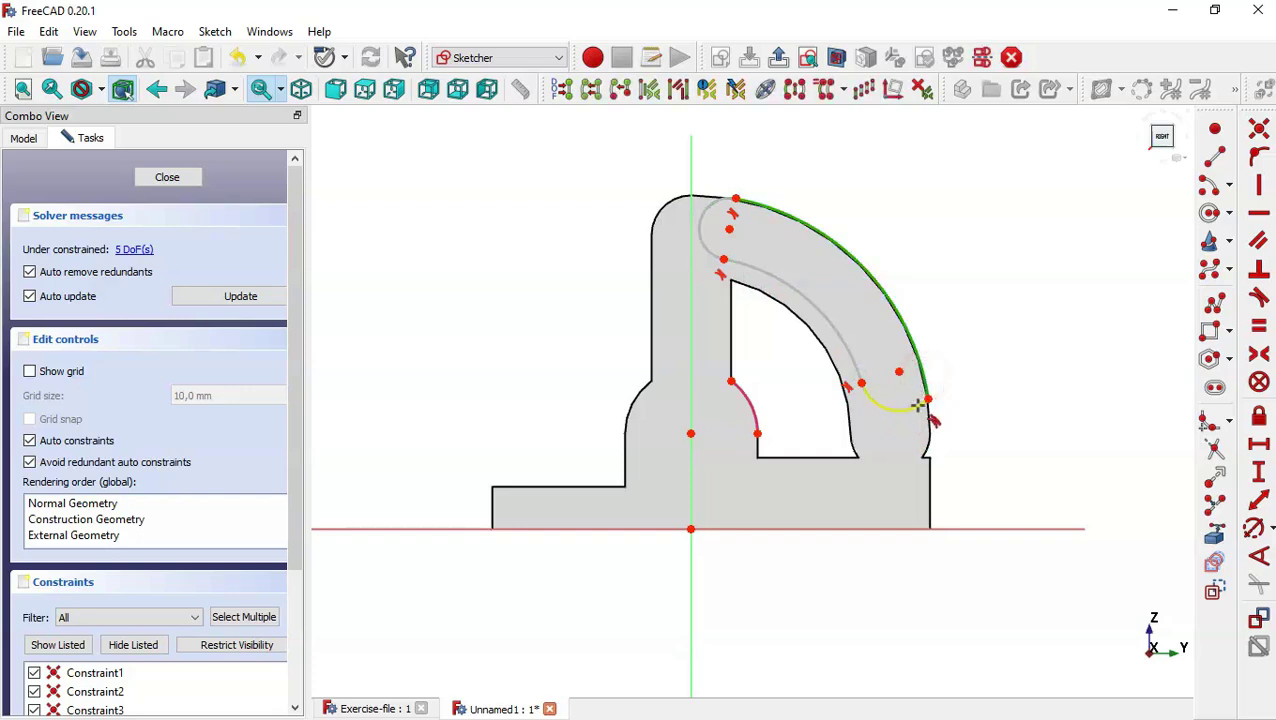
click(918, 405)
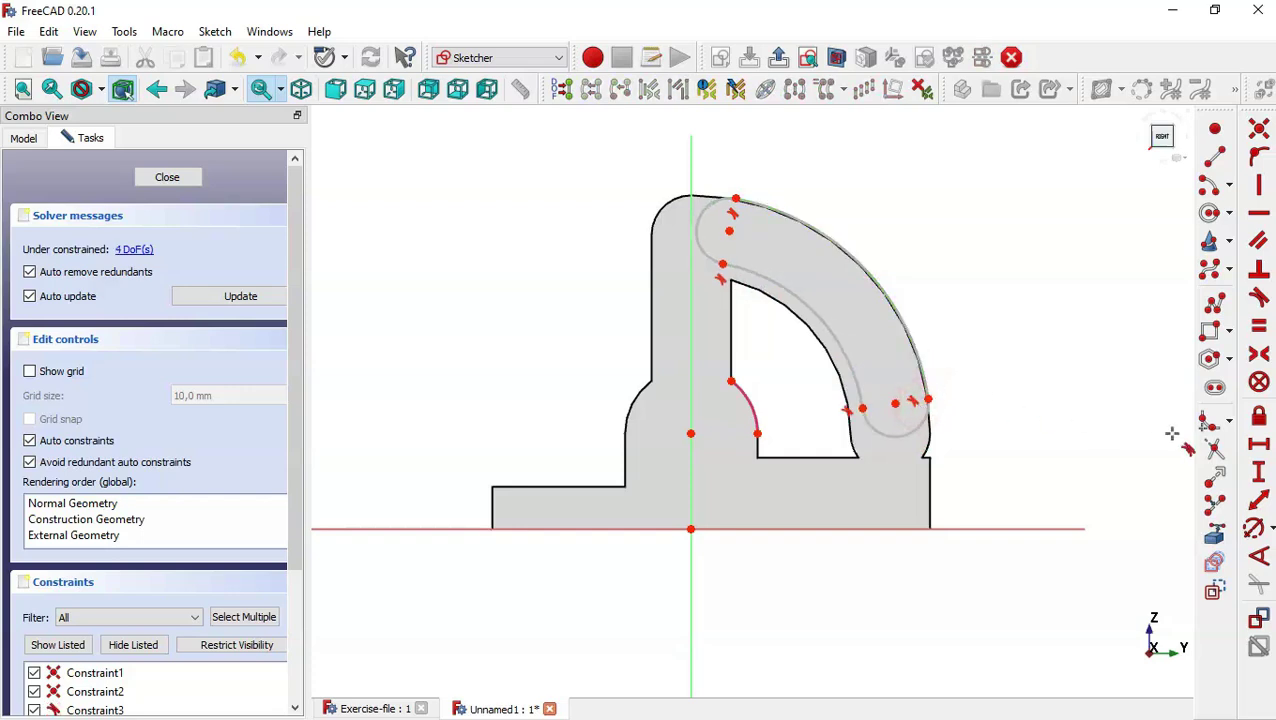
Reference the arm's rounded top corner and make the top end cap equal to it
click(679, 200)
scroll(752, 200, up, 1)
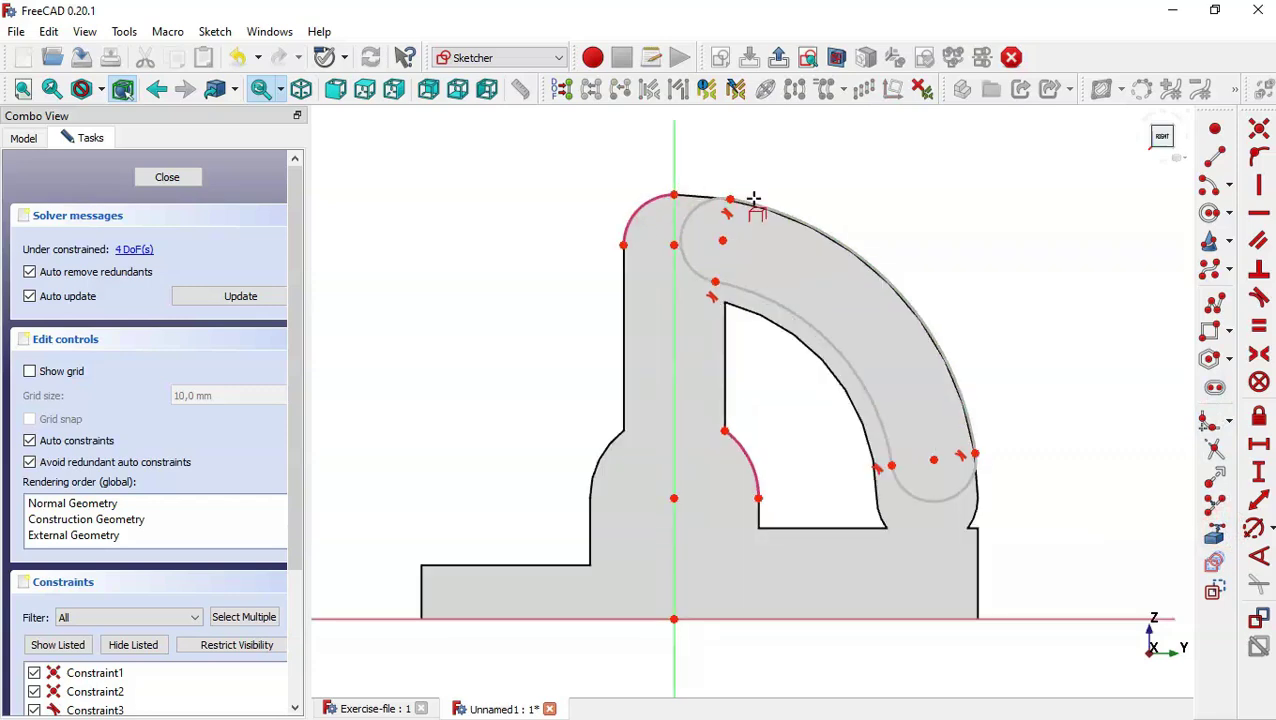
click(1258, 325)
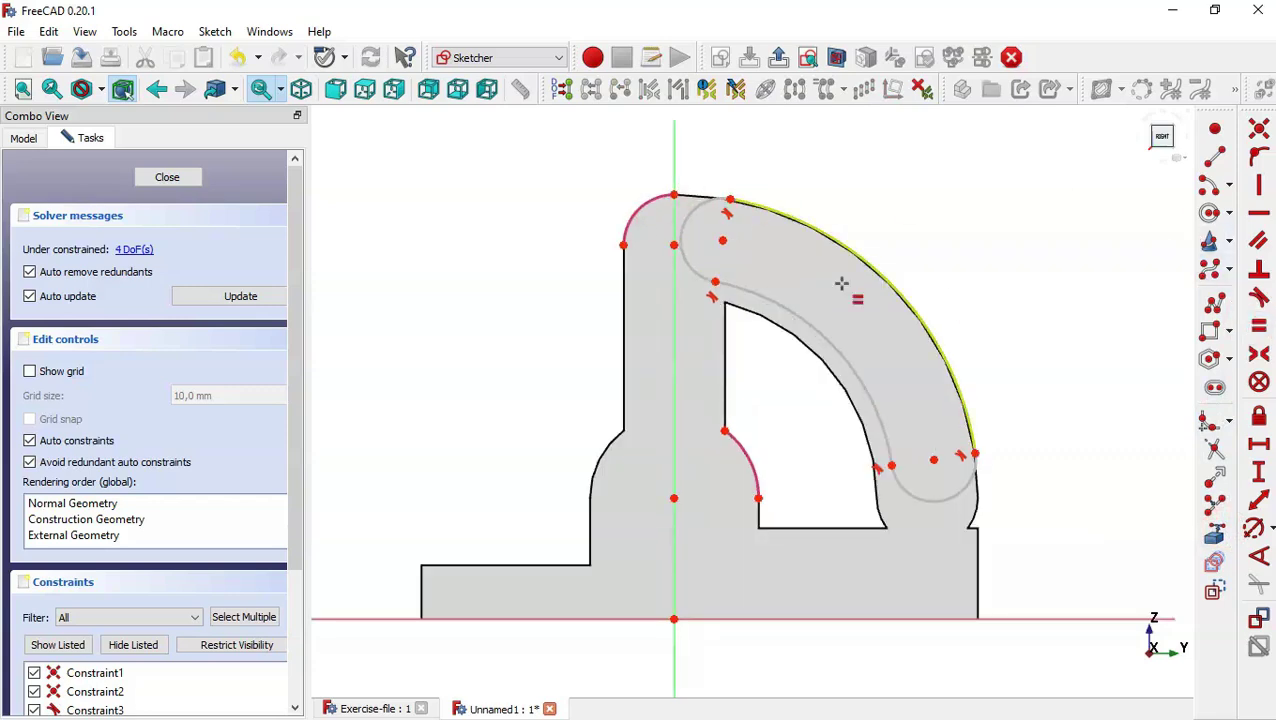
click(688, 215)
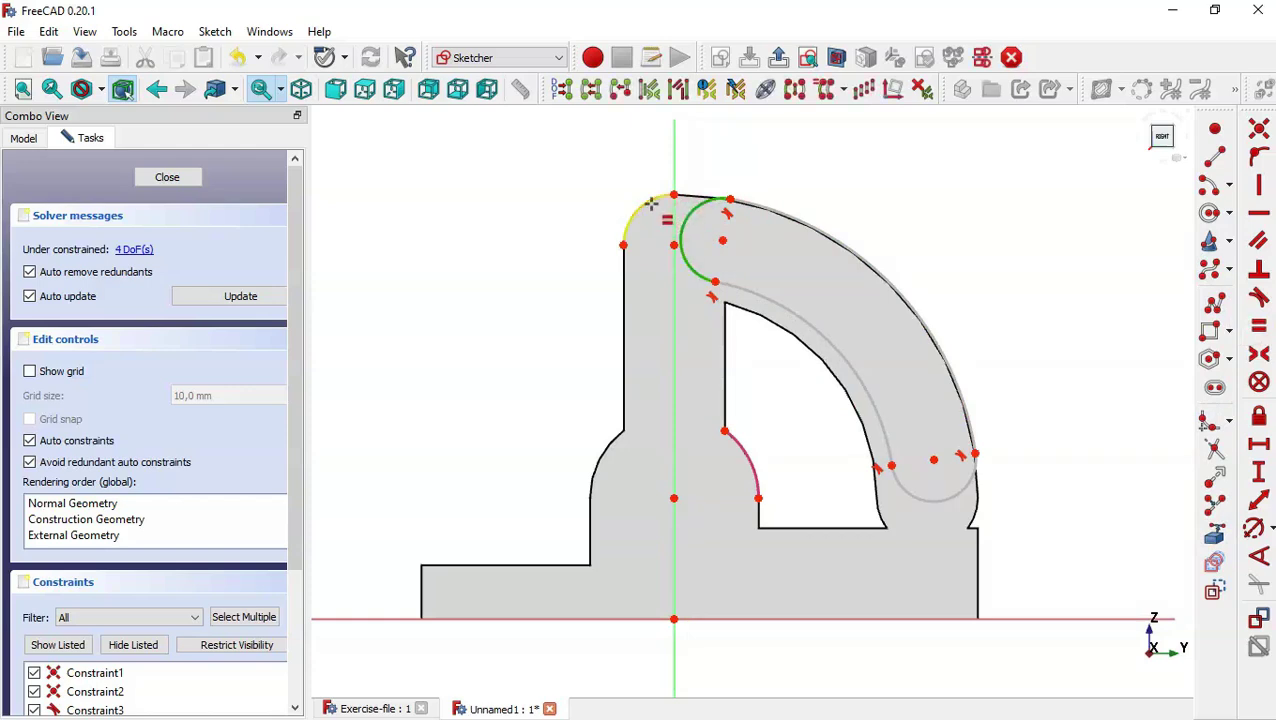
click(649, 203)
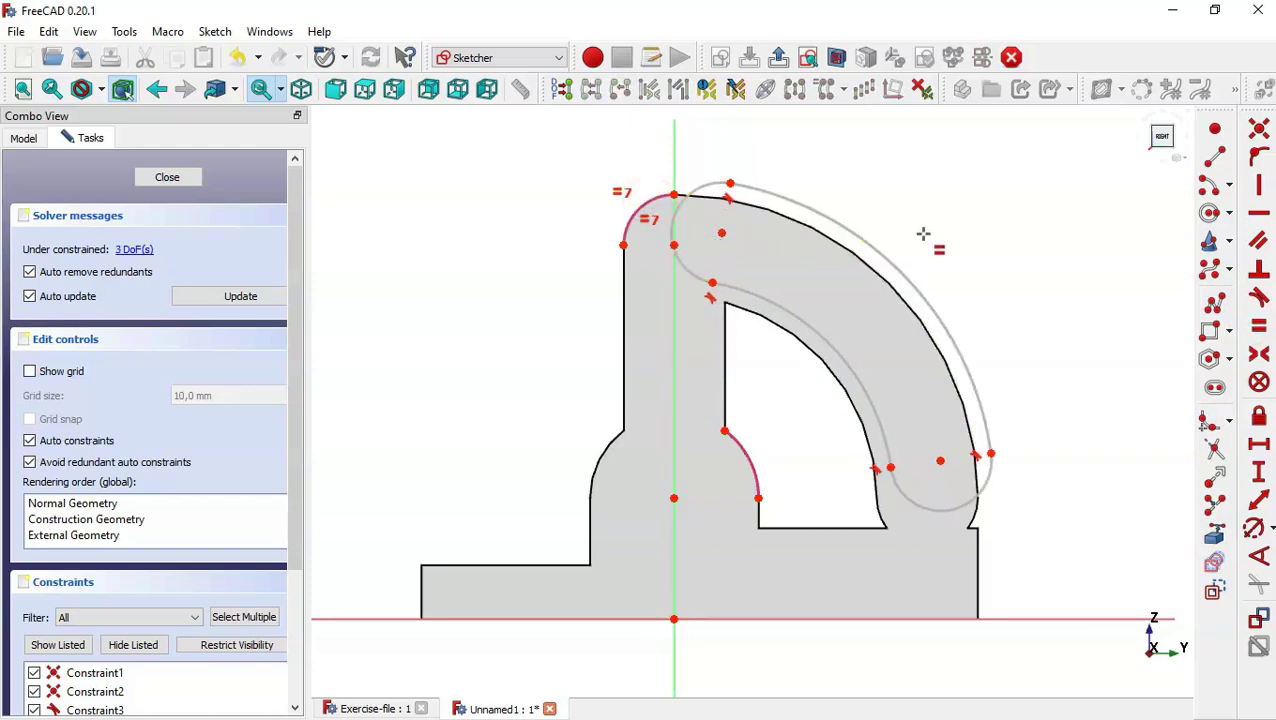
key(Escape)
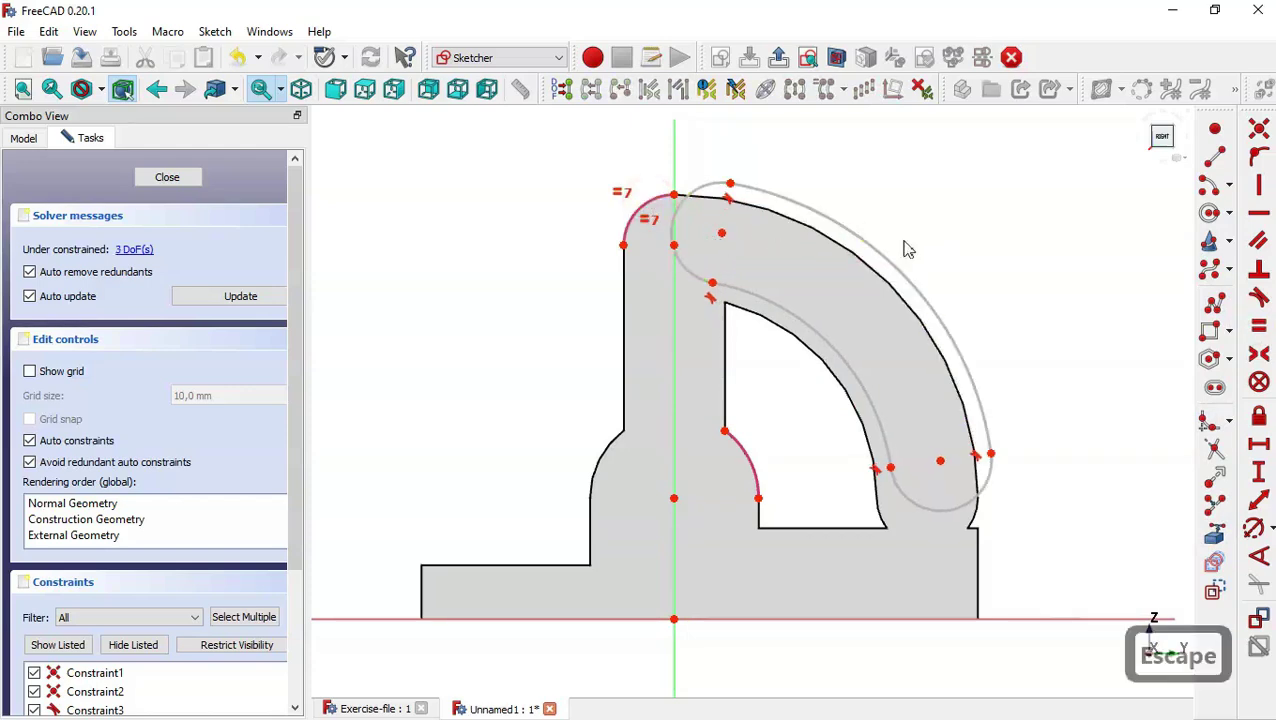
Make the end arc's centre coincident with its point and level two points horizontally, fully constraining the sketch
click(721, 233)
click(676, 247)
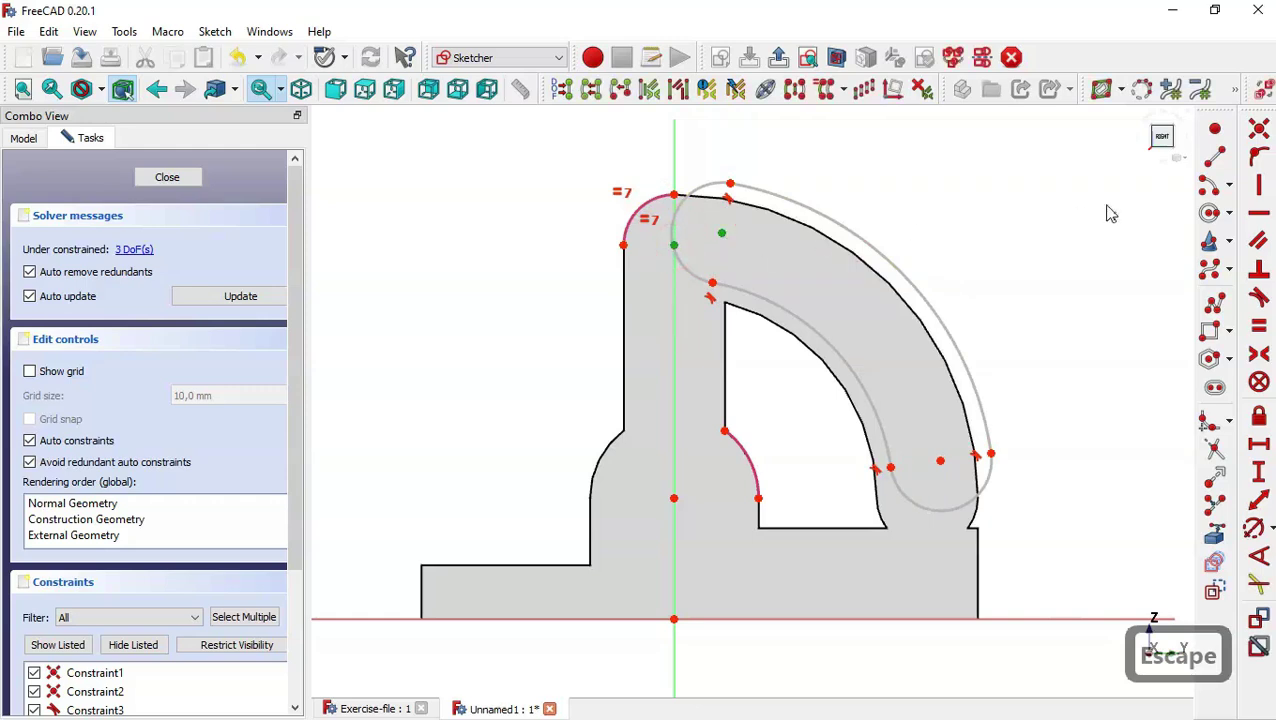
click(1259, 131)
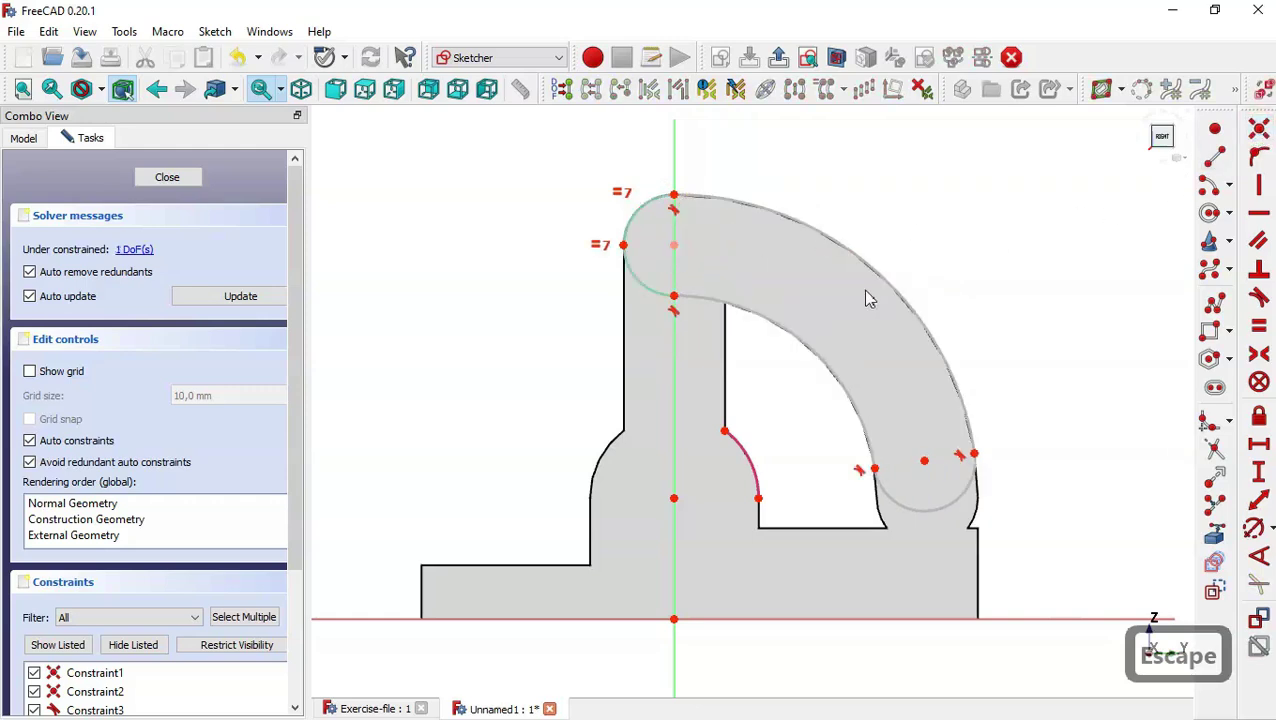
click(1259, 212)
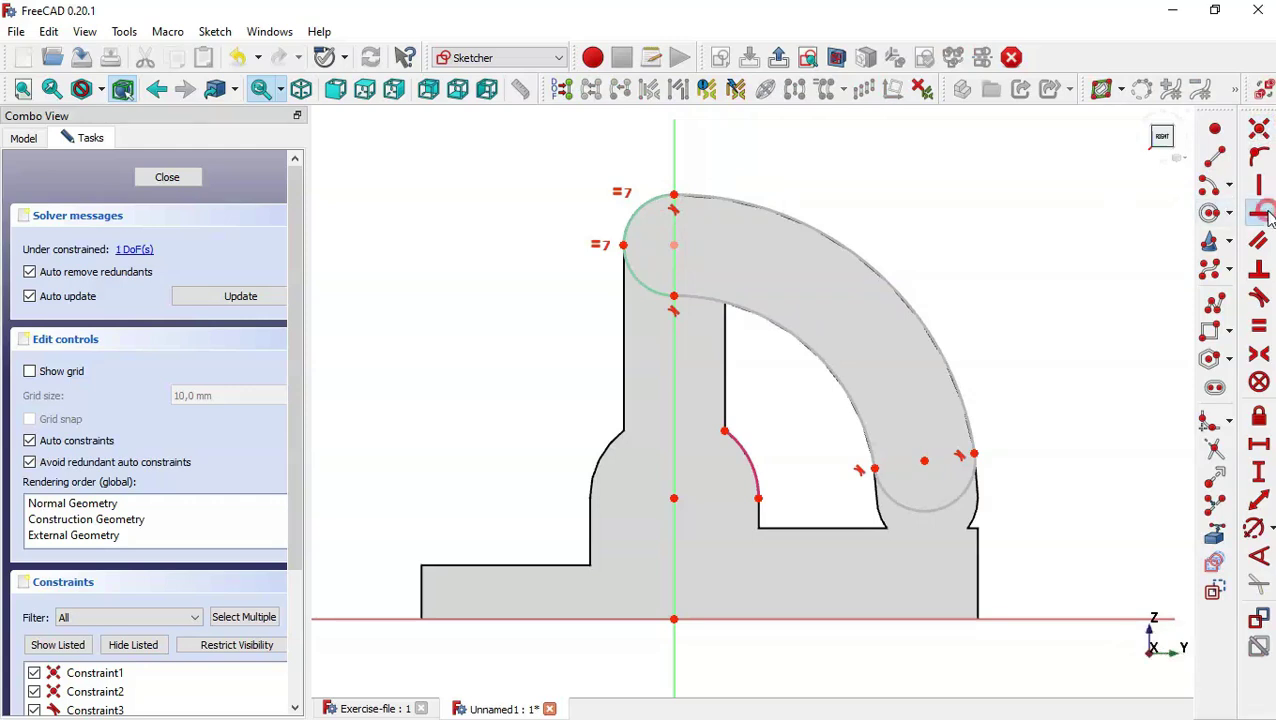
click(674, 498)
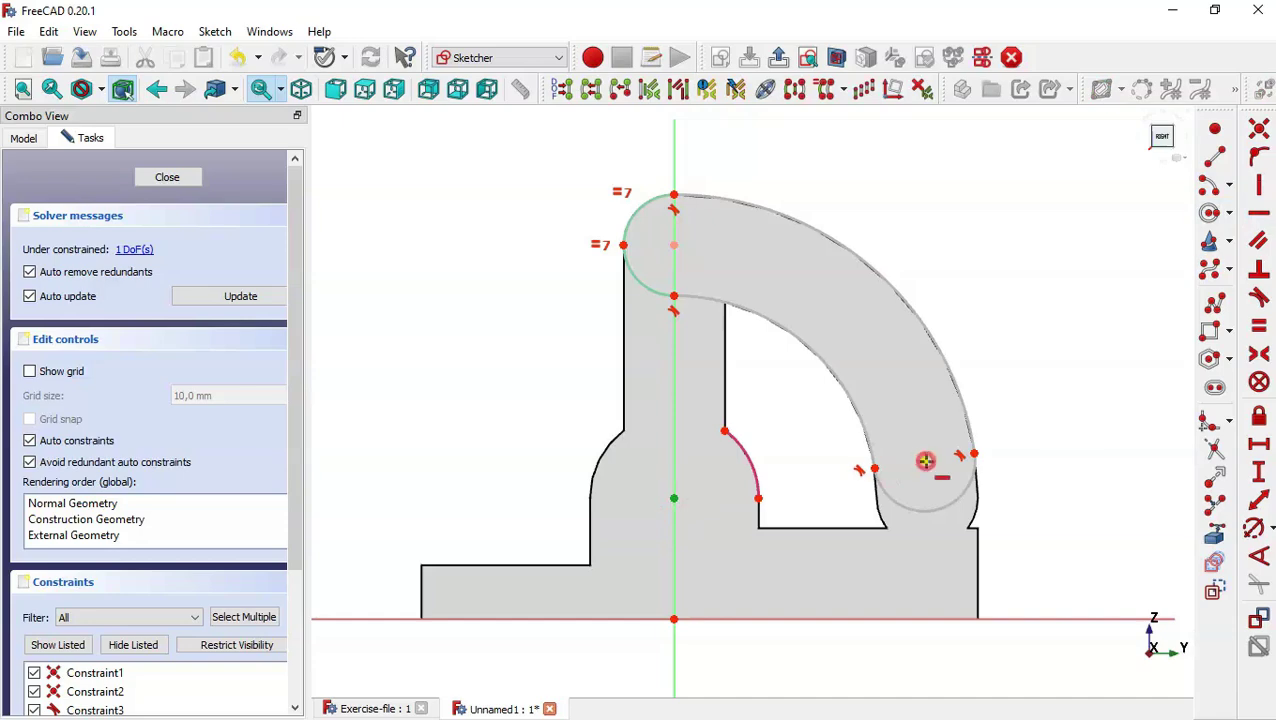
click(925, 460)
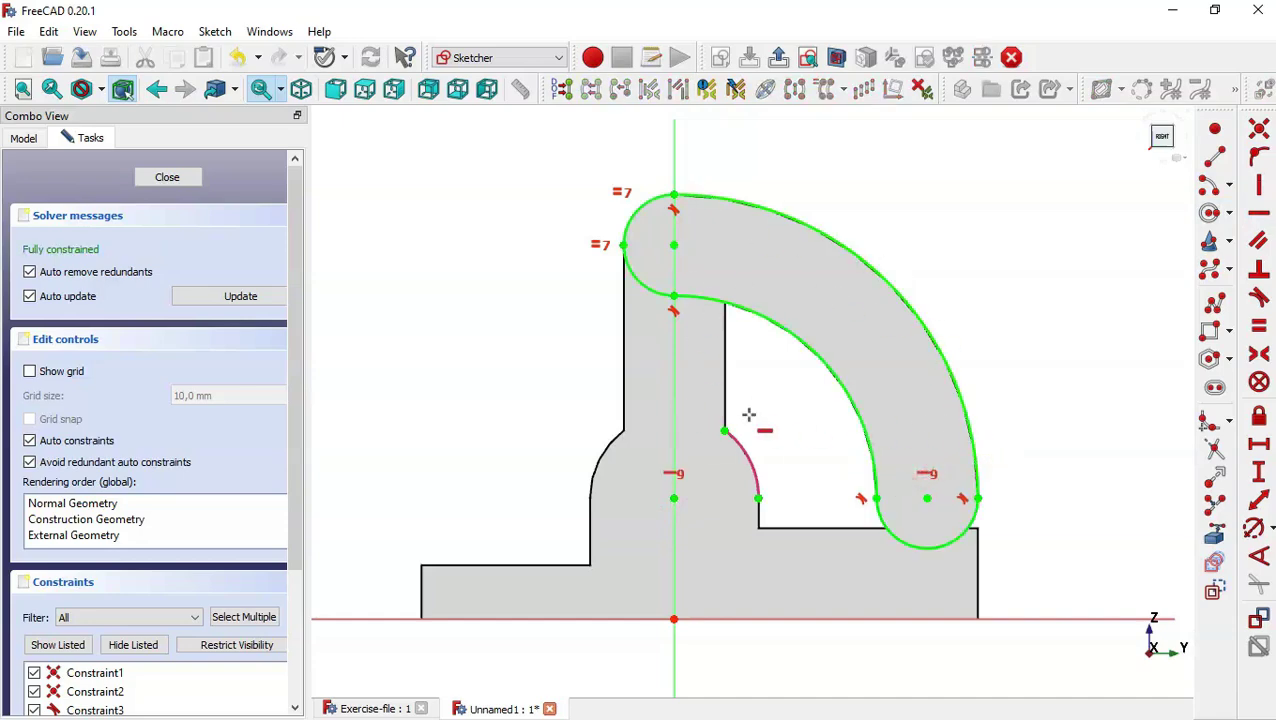
scroll(748, 414, down, 1)
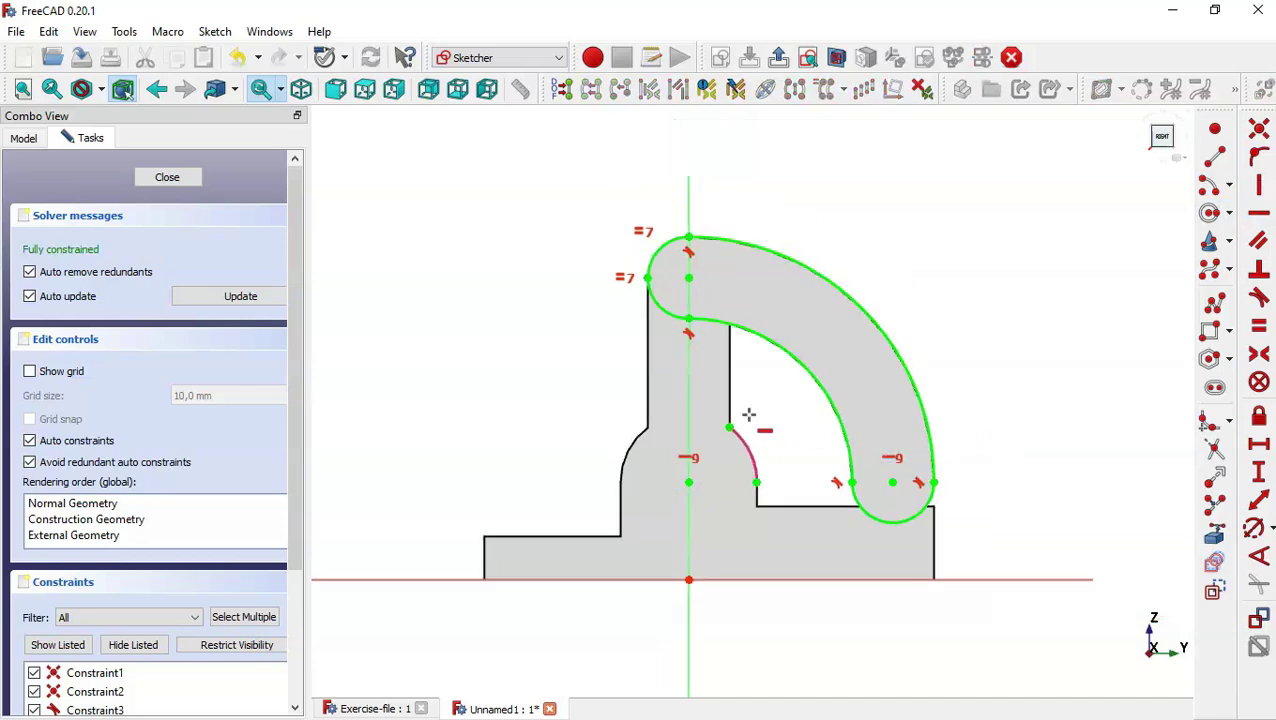
Pad the hook arm sketch with a length of 5 mm
click(168, 180)
click(561, 91)
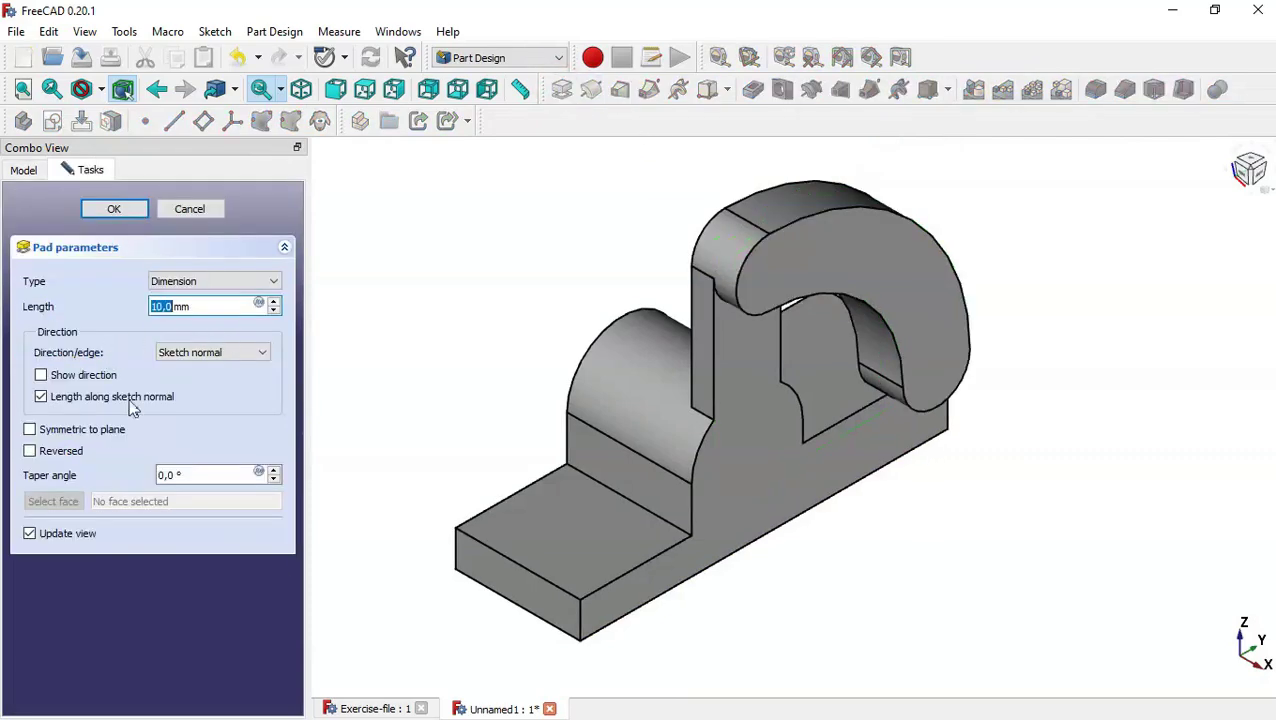
click(385, 709)
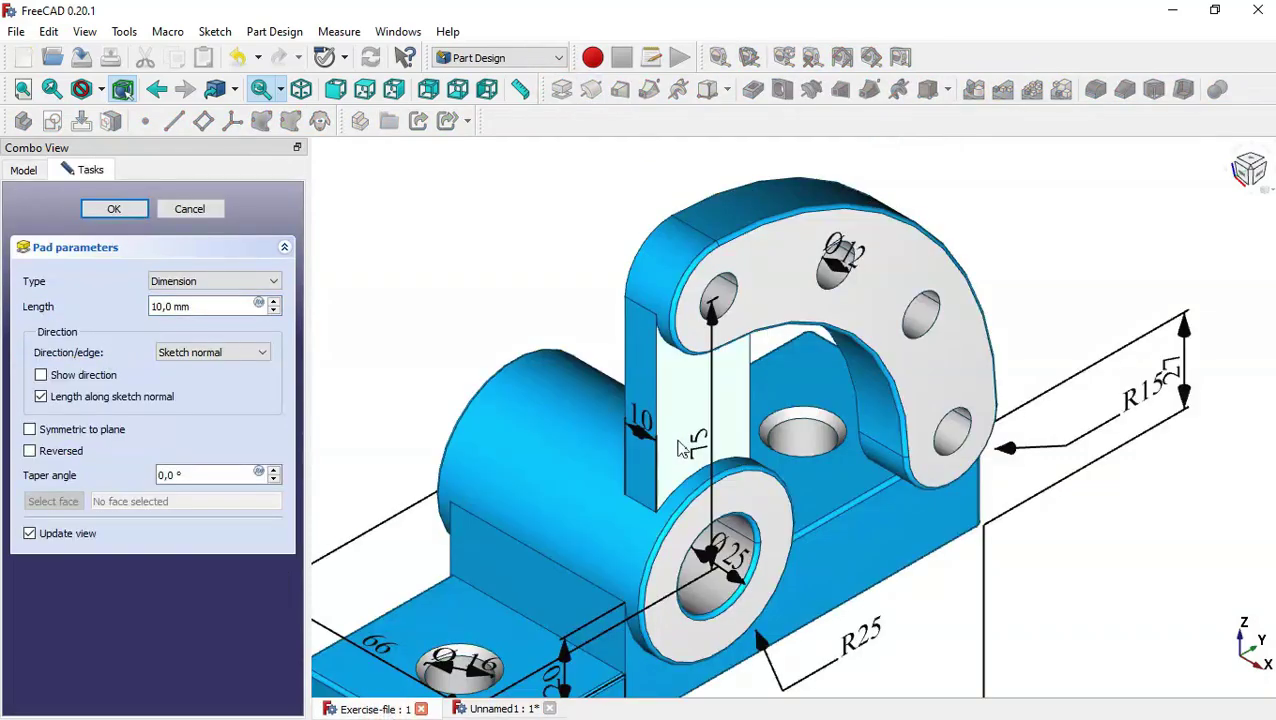
click(485, 709)
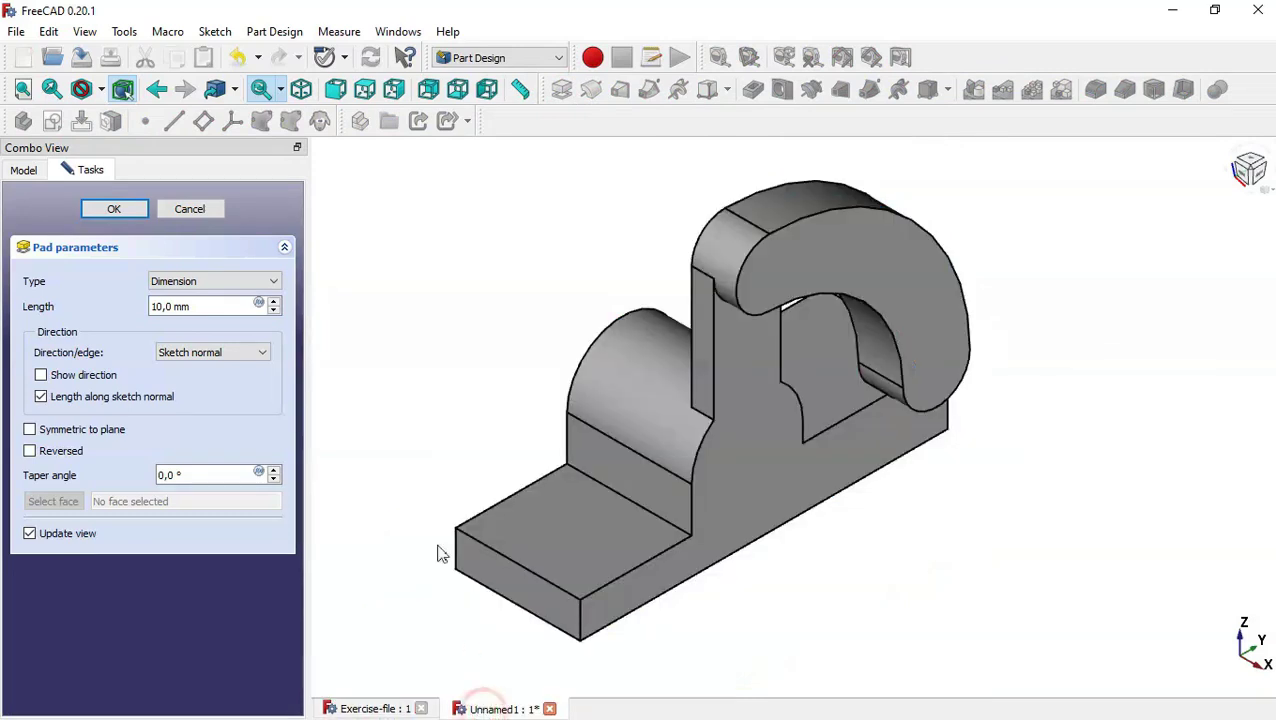
drag(222, 308, 140, 306)
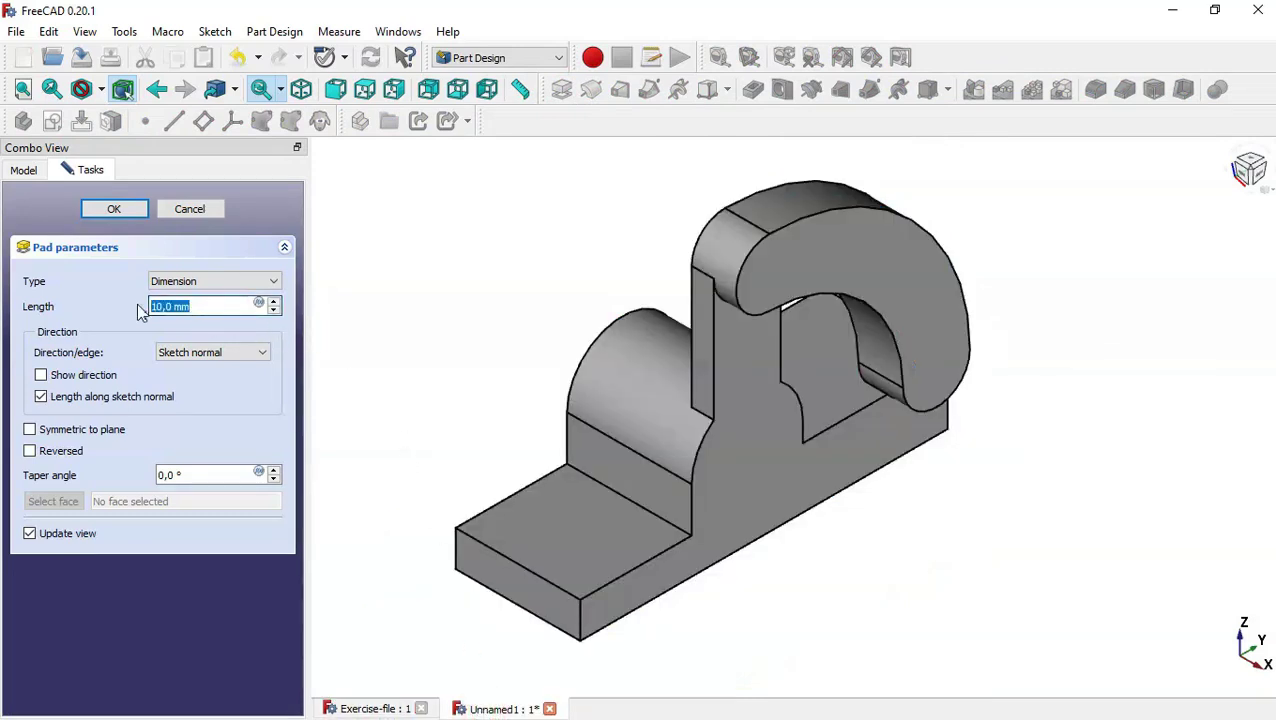
text(5)
click(115, 210)
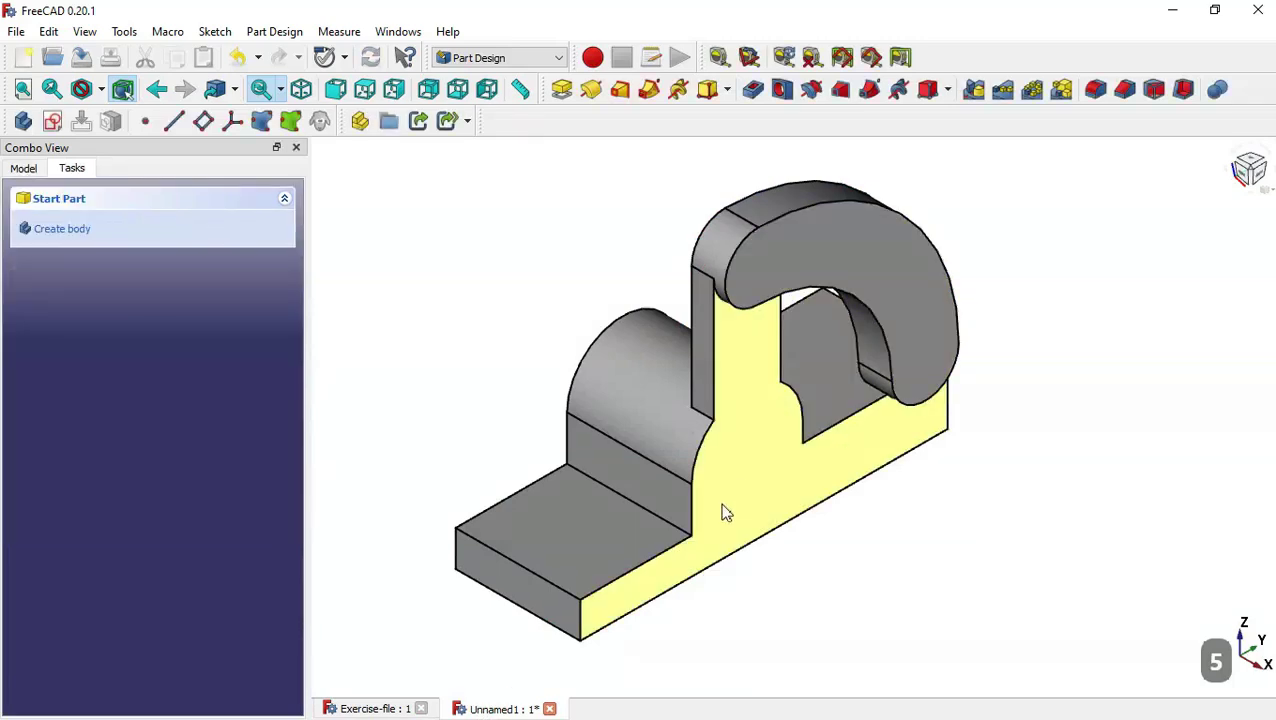
Start a sketch on the YZ plane with the boss's rounded arc as reference geometry
click(52, 121)
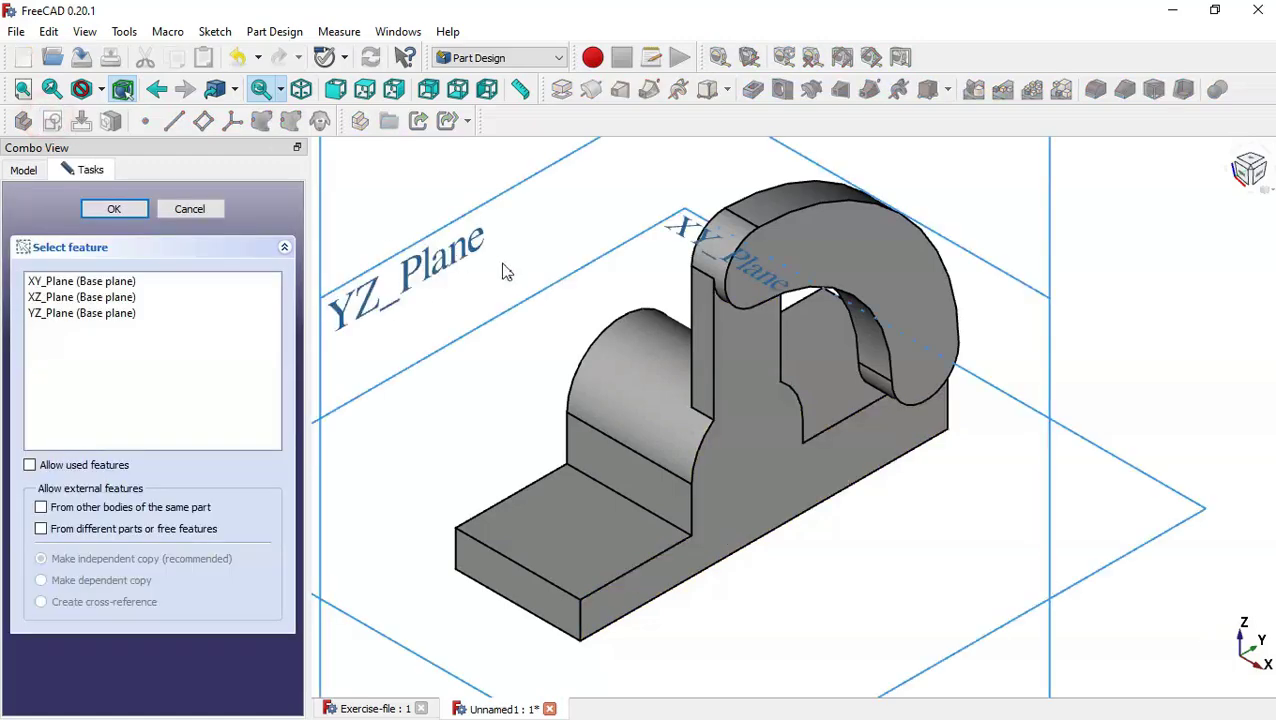
click(442, 259)
click(1213, 533)
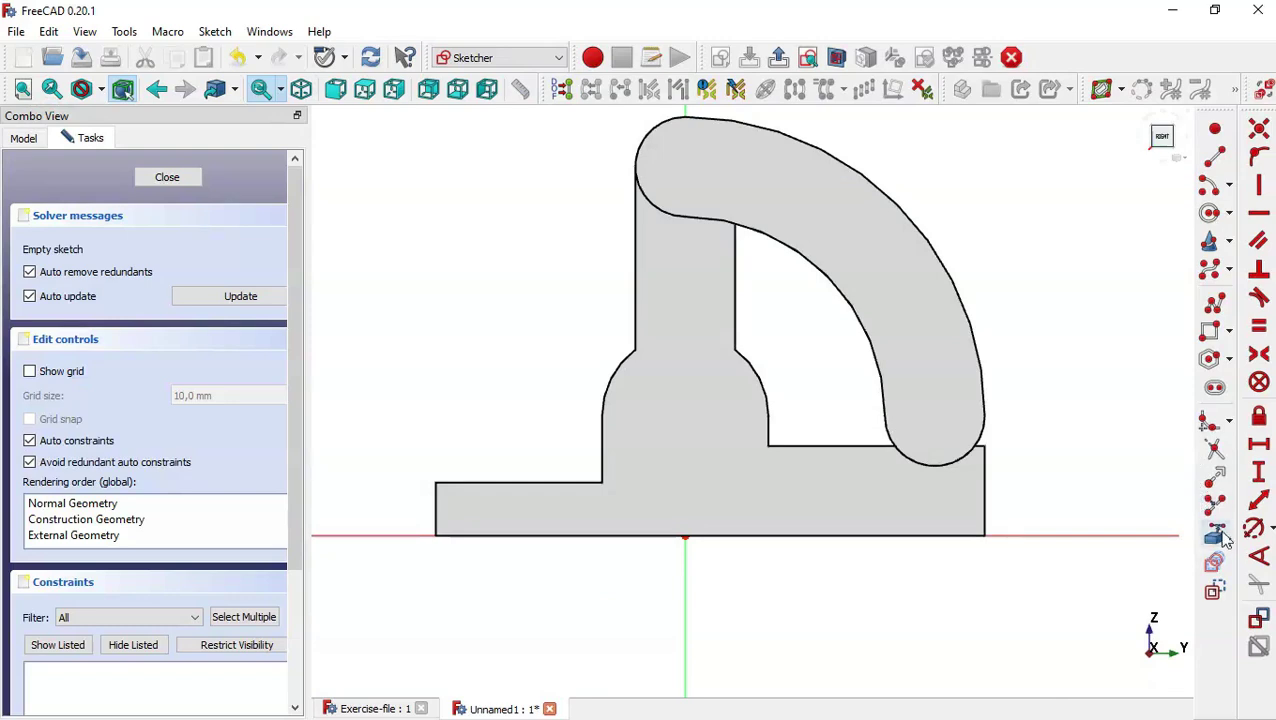
click(763, 383)
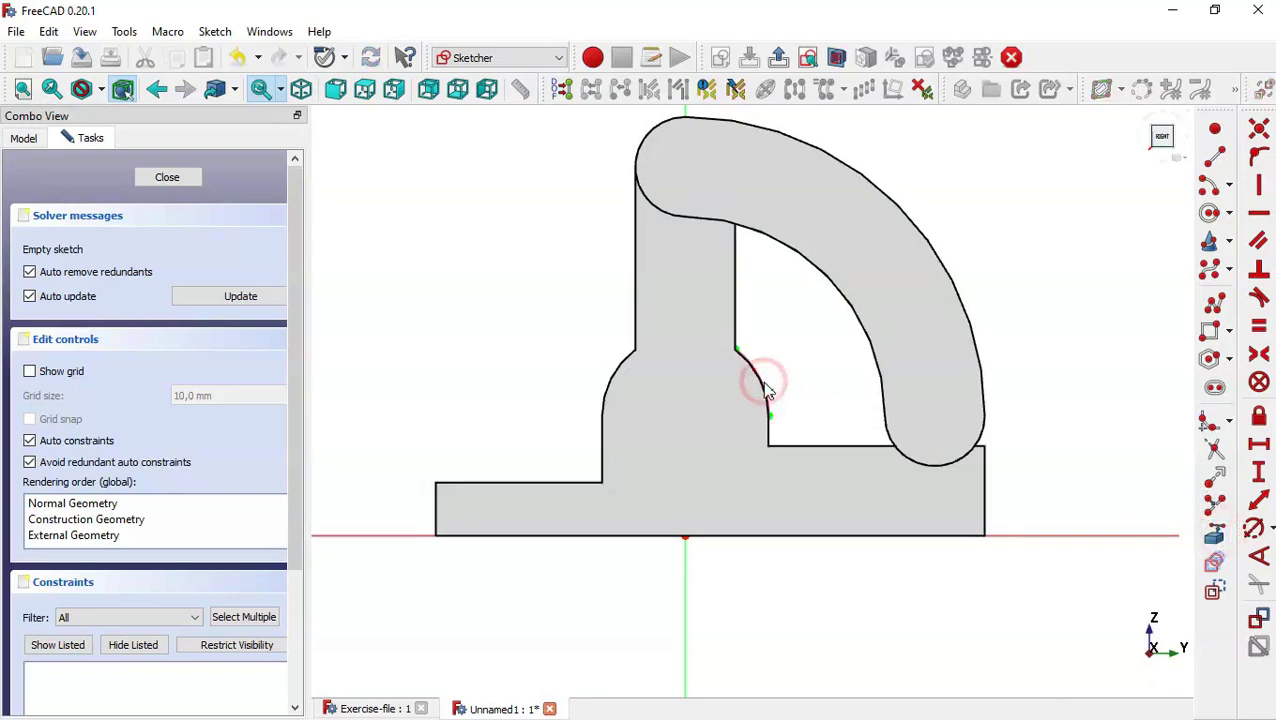
click(841, 60)
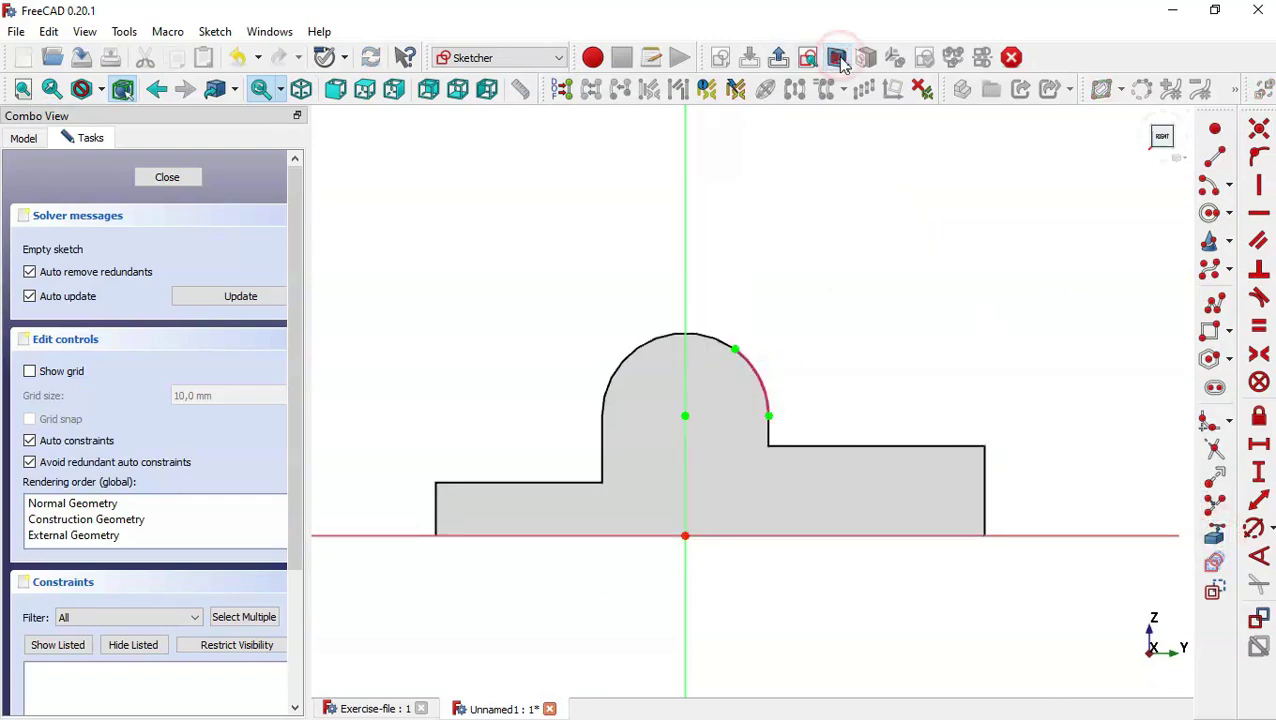
Draw a circle from the arc's centre to its endpoint, close the sketch and start a pad
click(1210, 212)
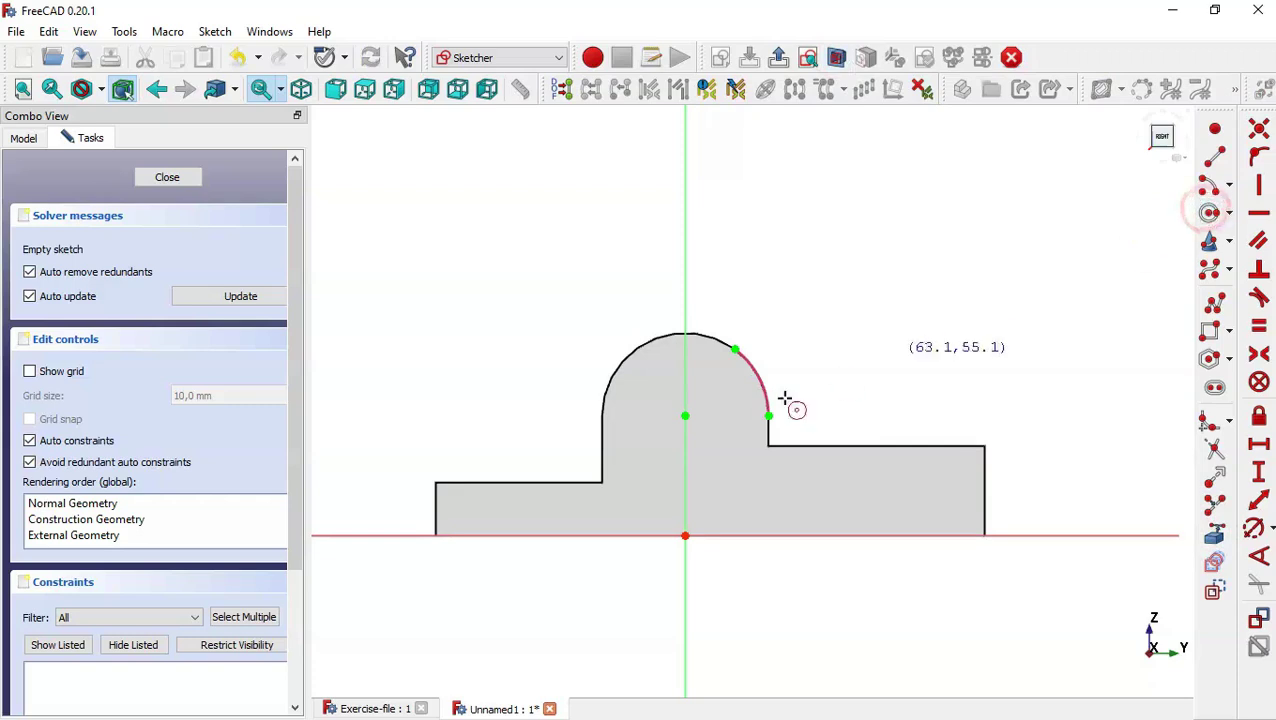
click(685, 415)
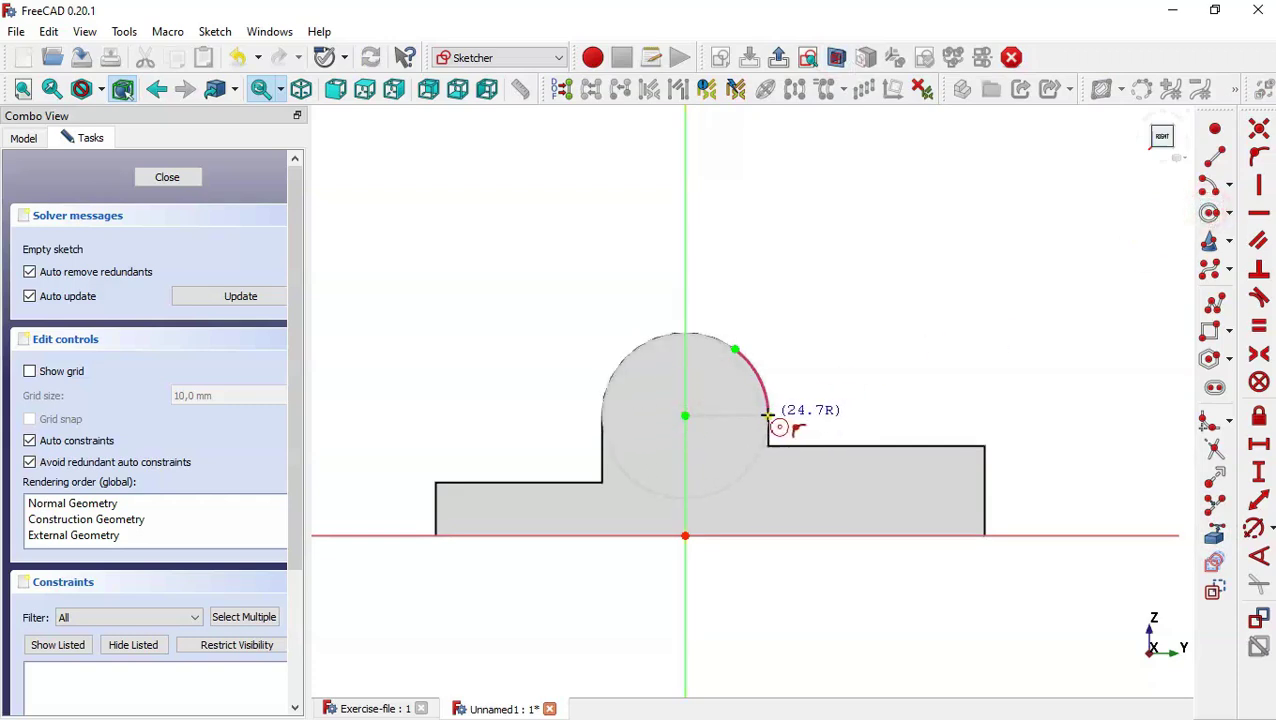
click(767, 414)
click(157, 177)
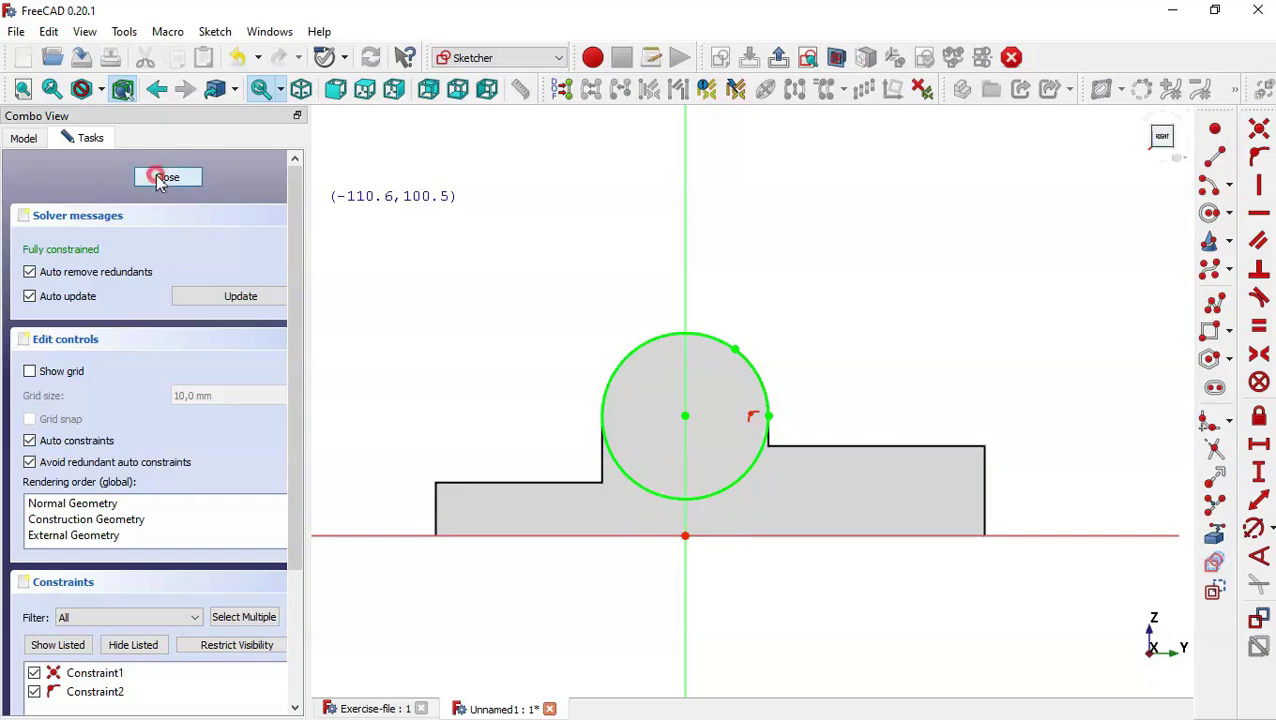
click(563, 89)
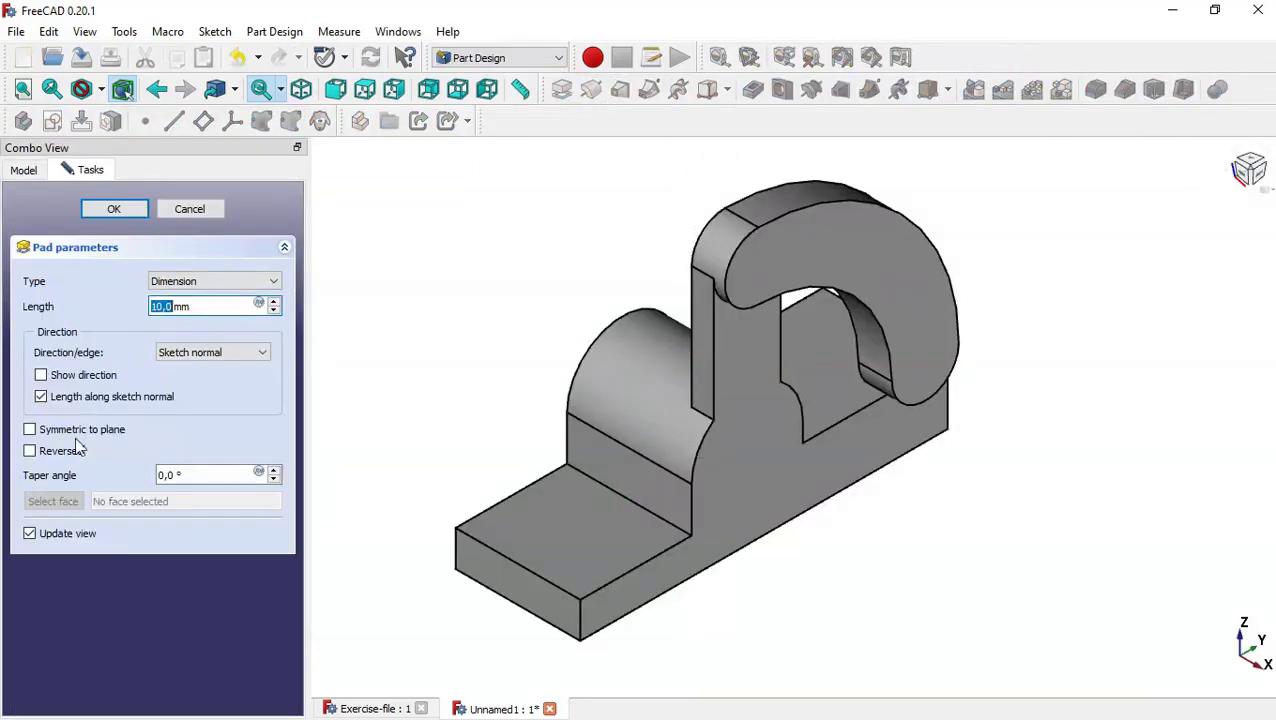
Pad the circle 66 mm symmetric to its plane
click(85, 433)
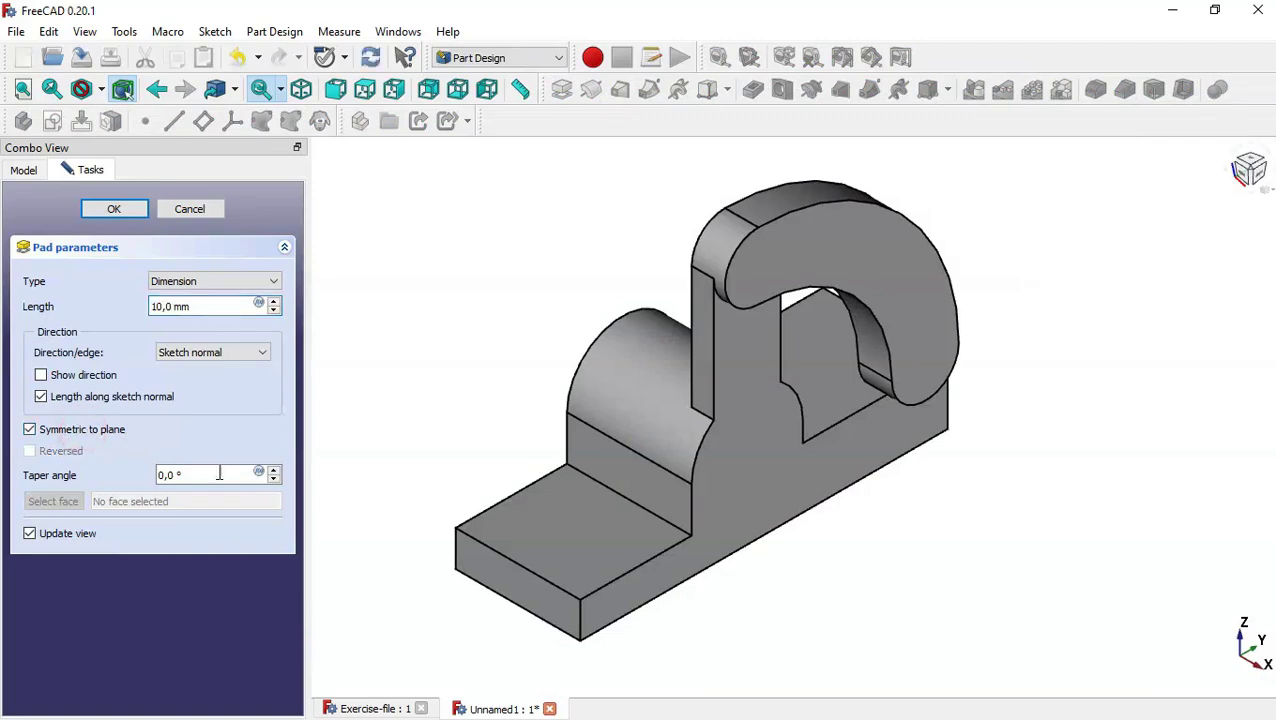
click(380, 710)
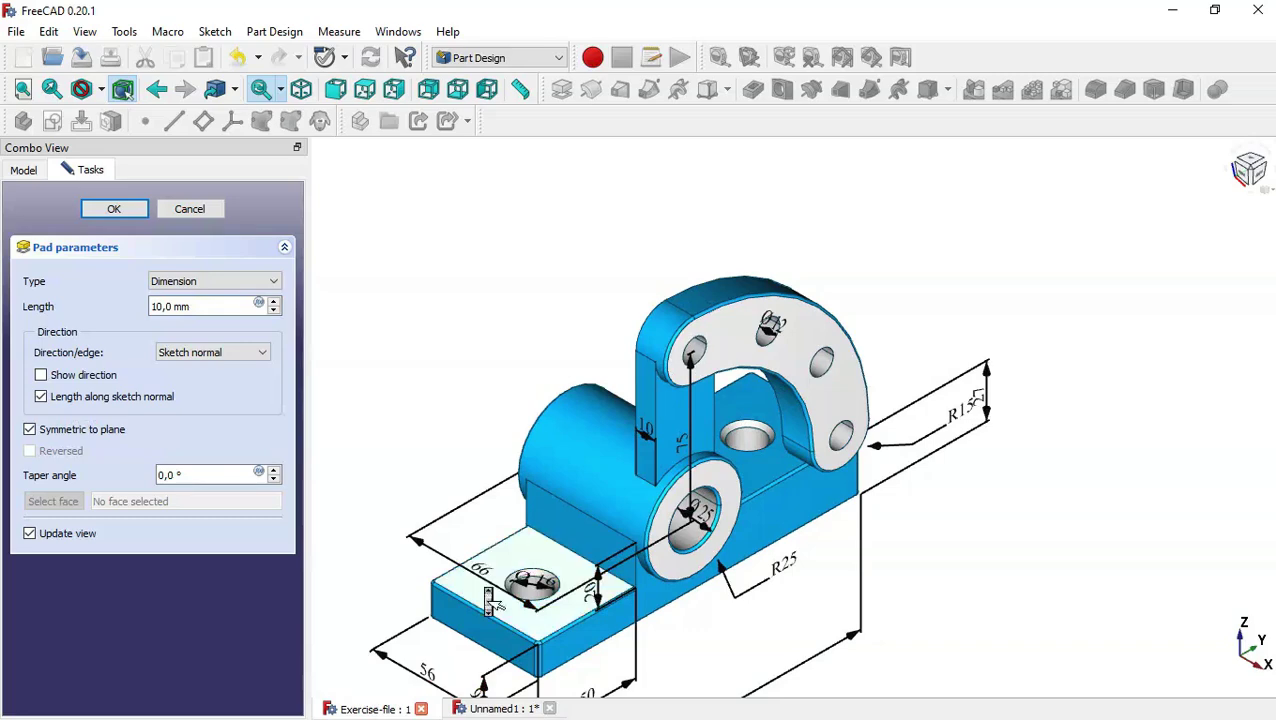
scroll(480, 580, up, 2)
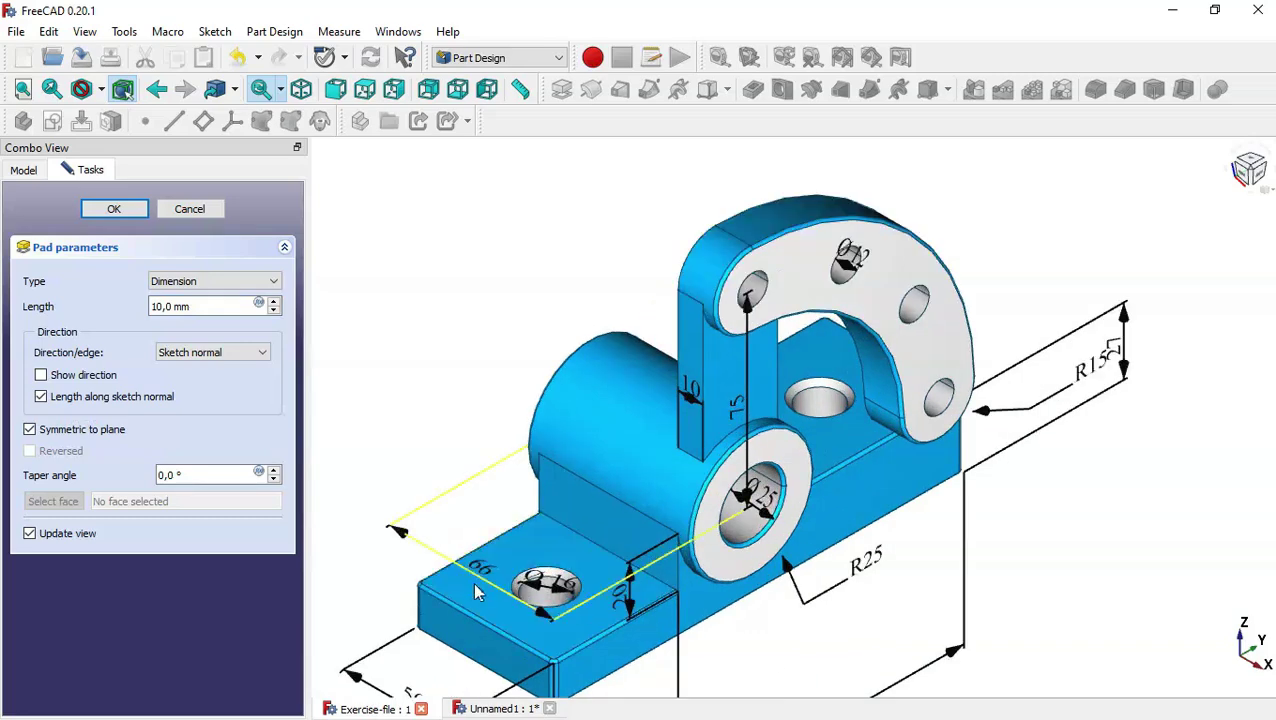
click(492, 708)
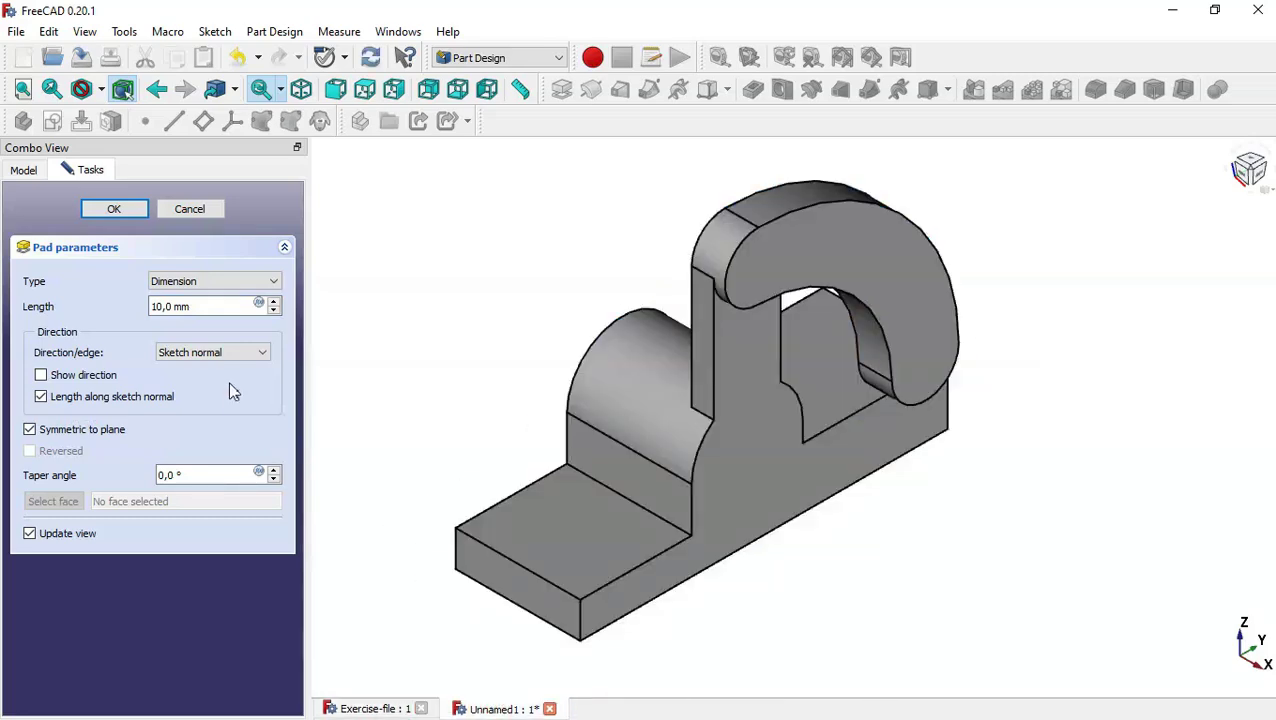
double_click(205, 304)
text(66)
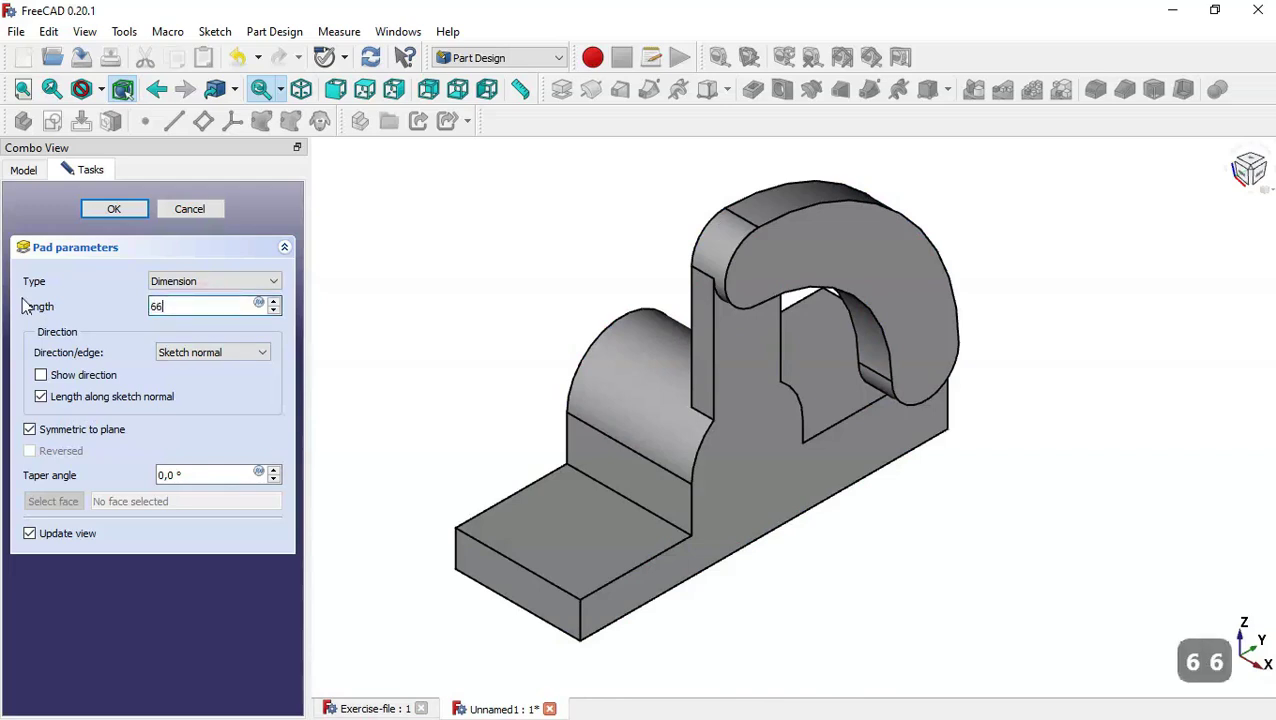
click(118, 210)
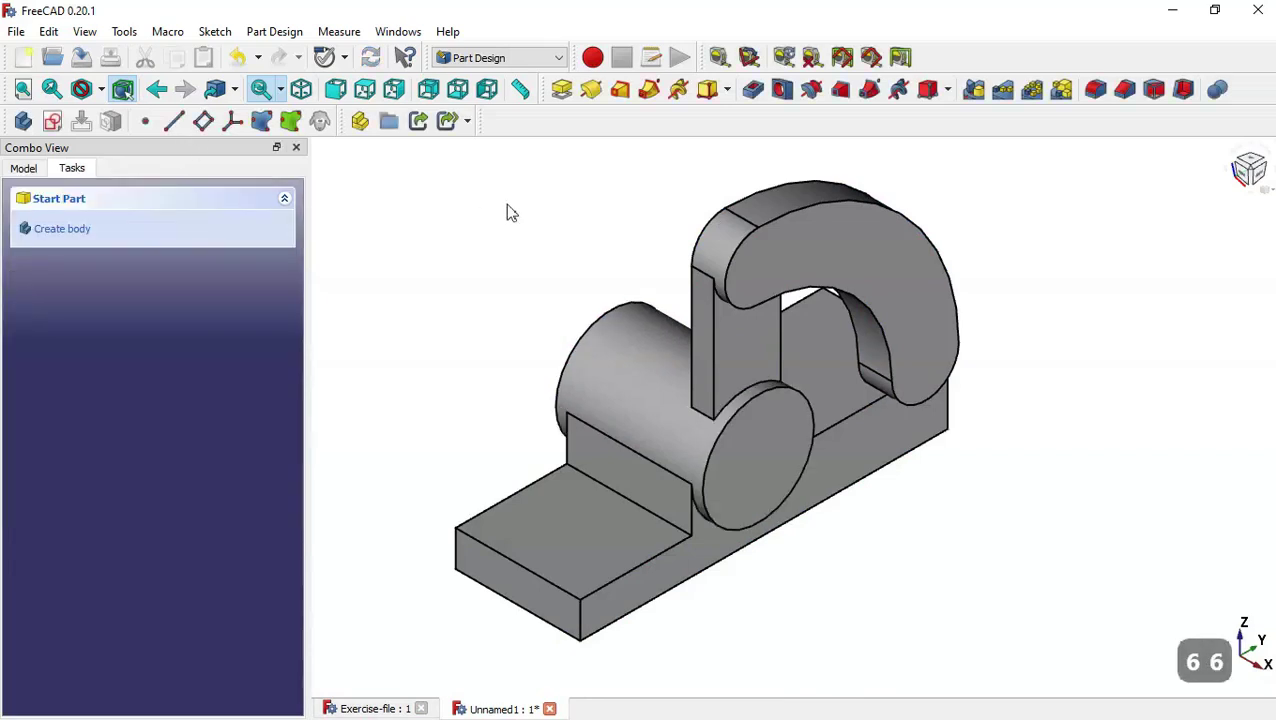
Sketch a circle on the hook arm's face, centred on its referenced rounded top end
click(800, 245)
click(53, 121)
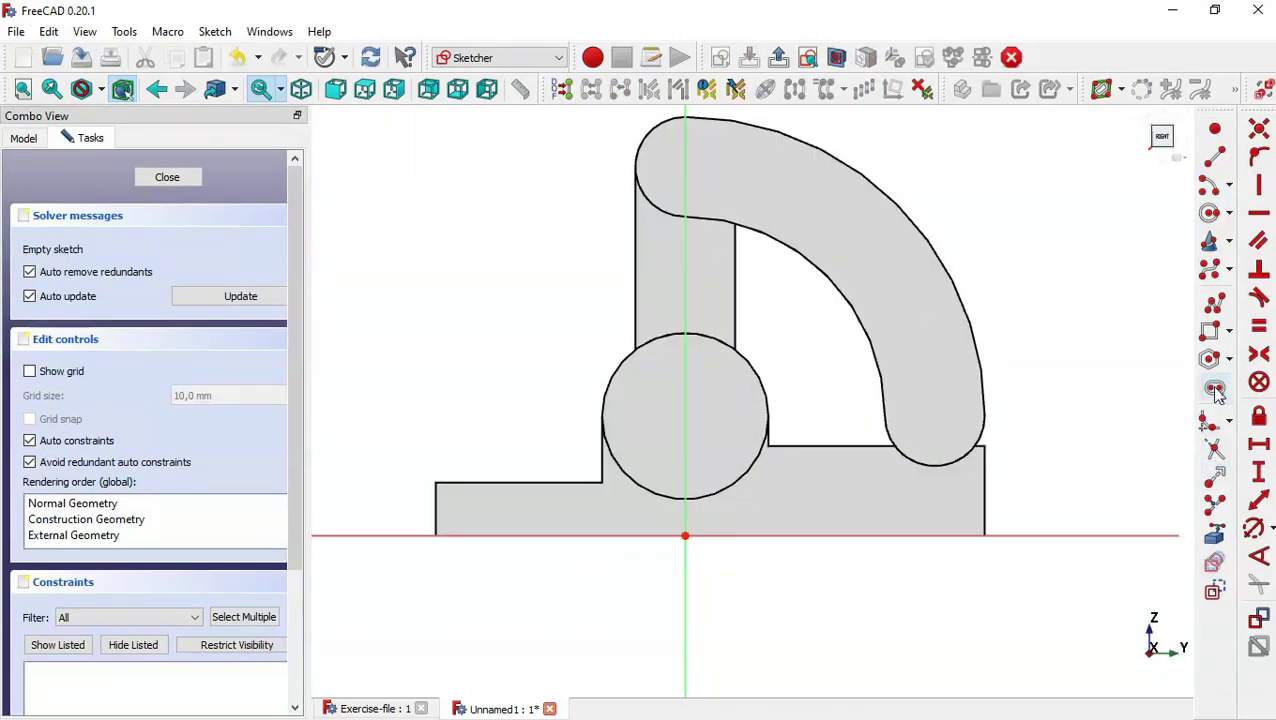
click(1216, 536)
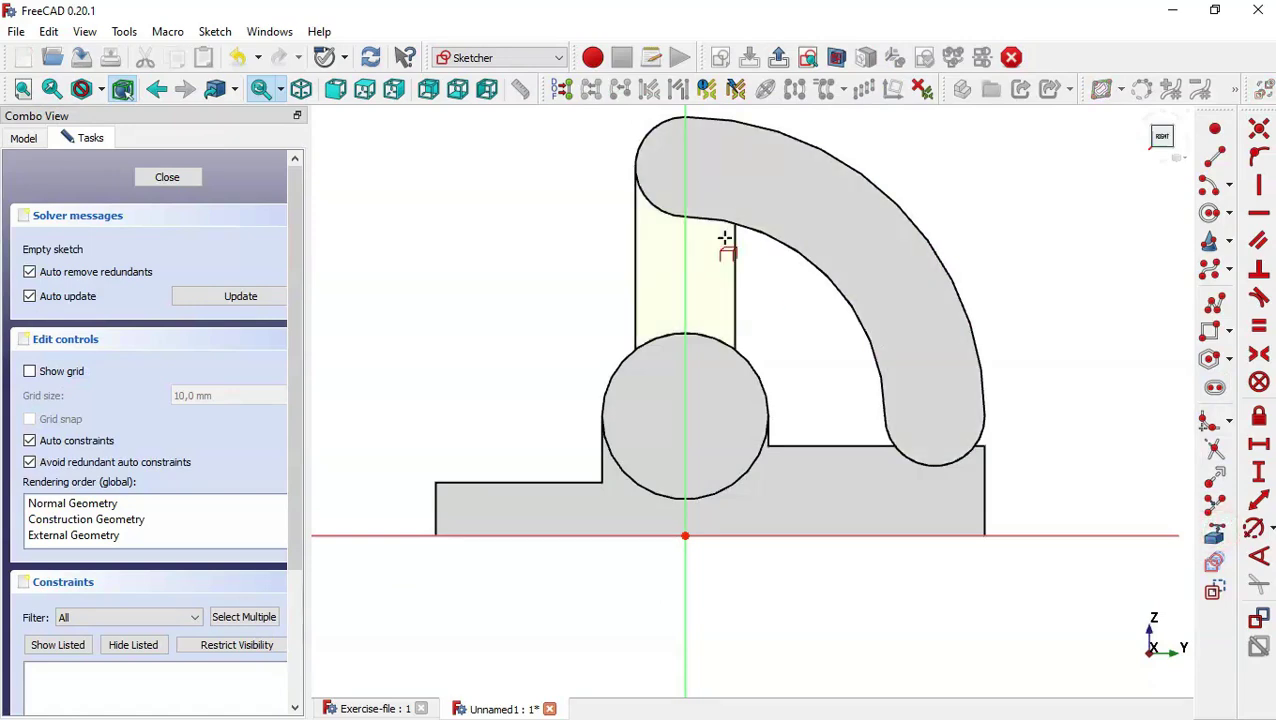
click(665, 213)
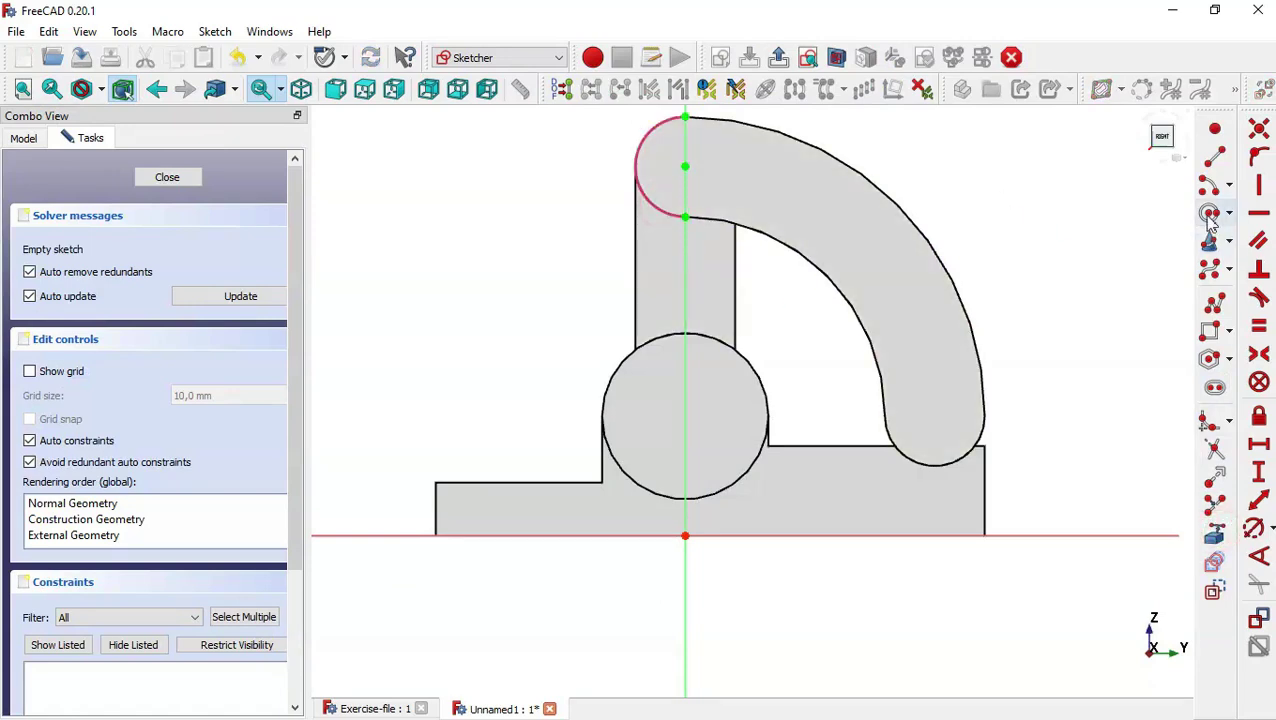
click(1208, 214)
click(685, 167)
click(717, 177)
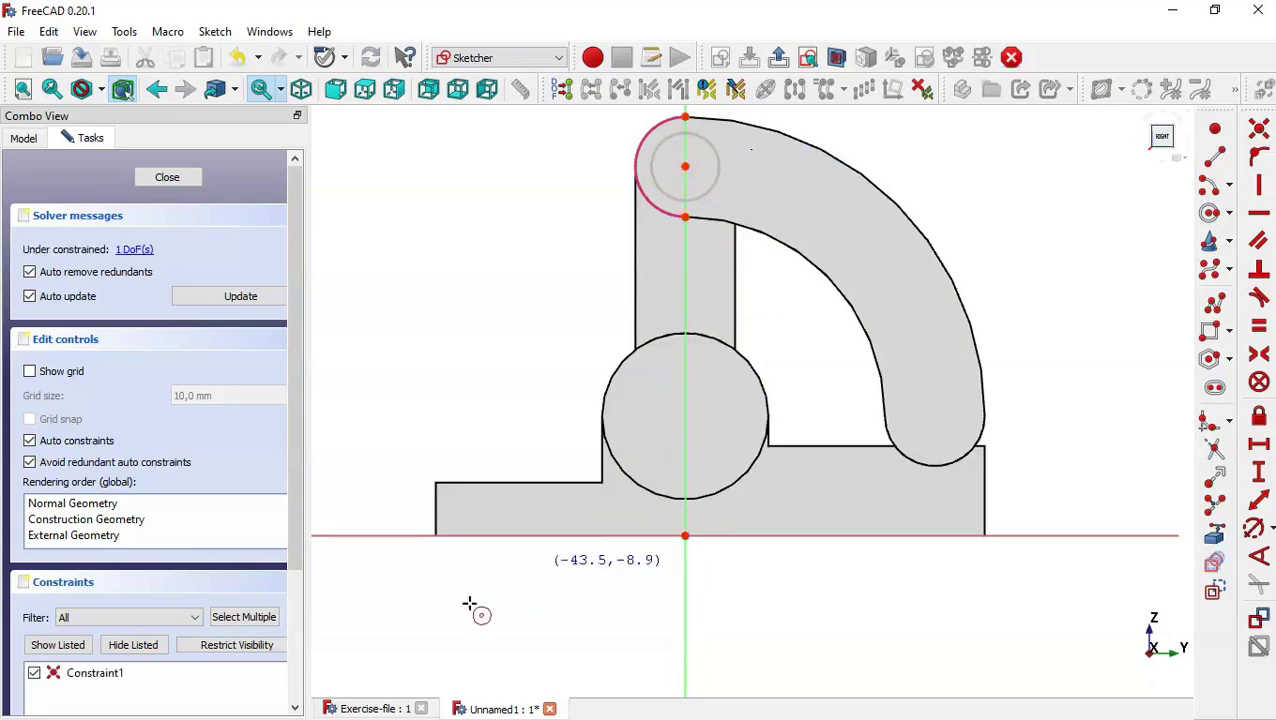
Constrain the top circle to a 12 mm diameter and close the sketch
click(375, 709)
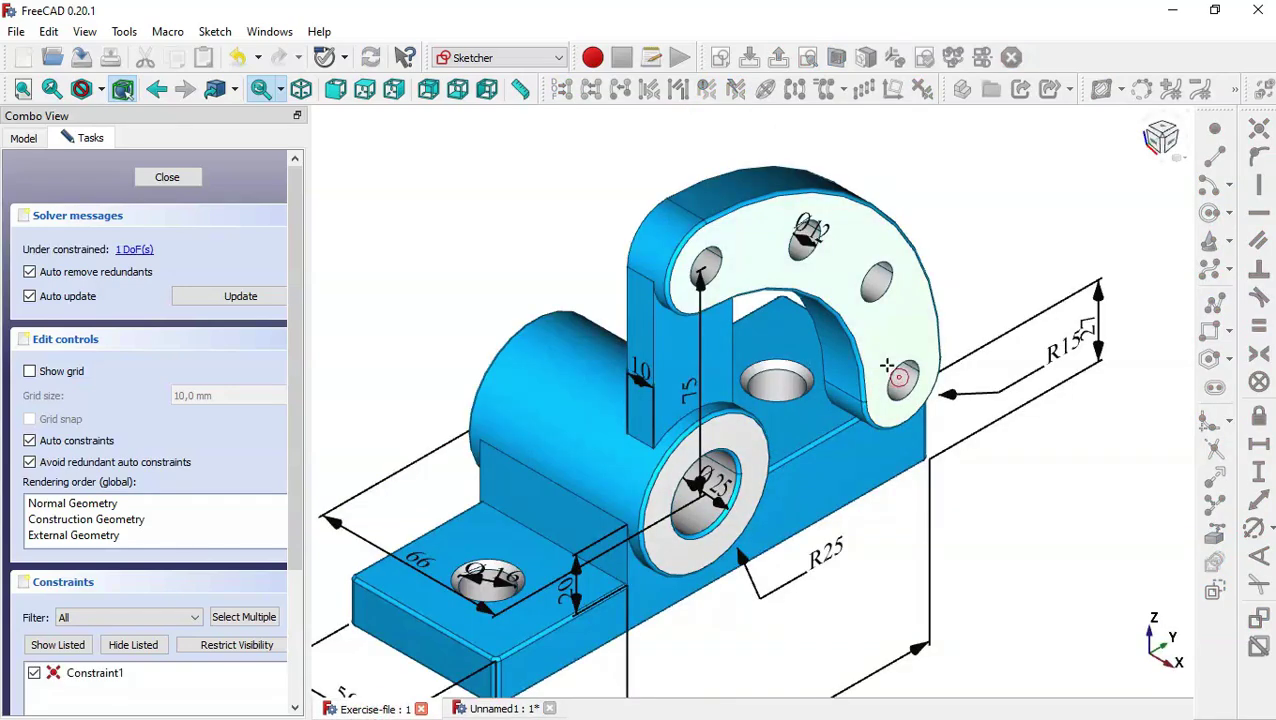
scroll(826, 230, up, 5)
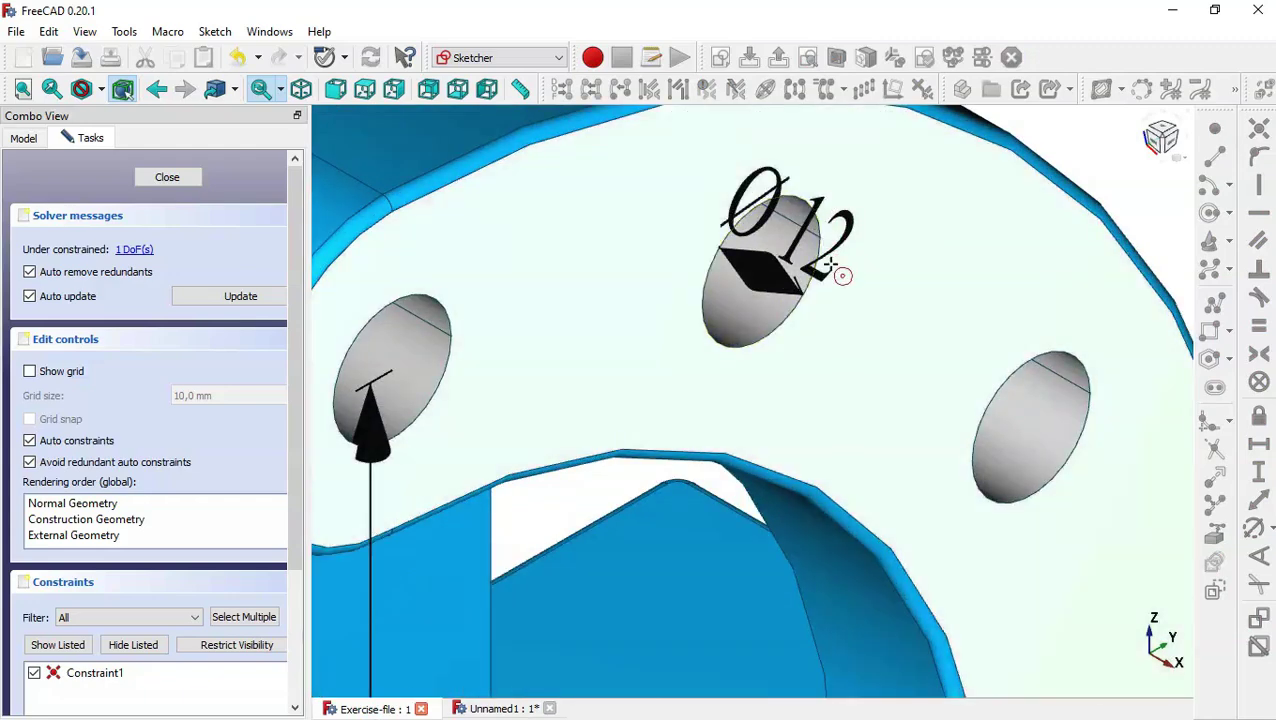
scroll(840, 273, down, 3)
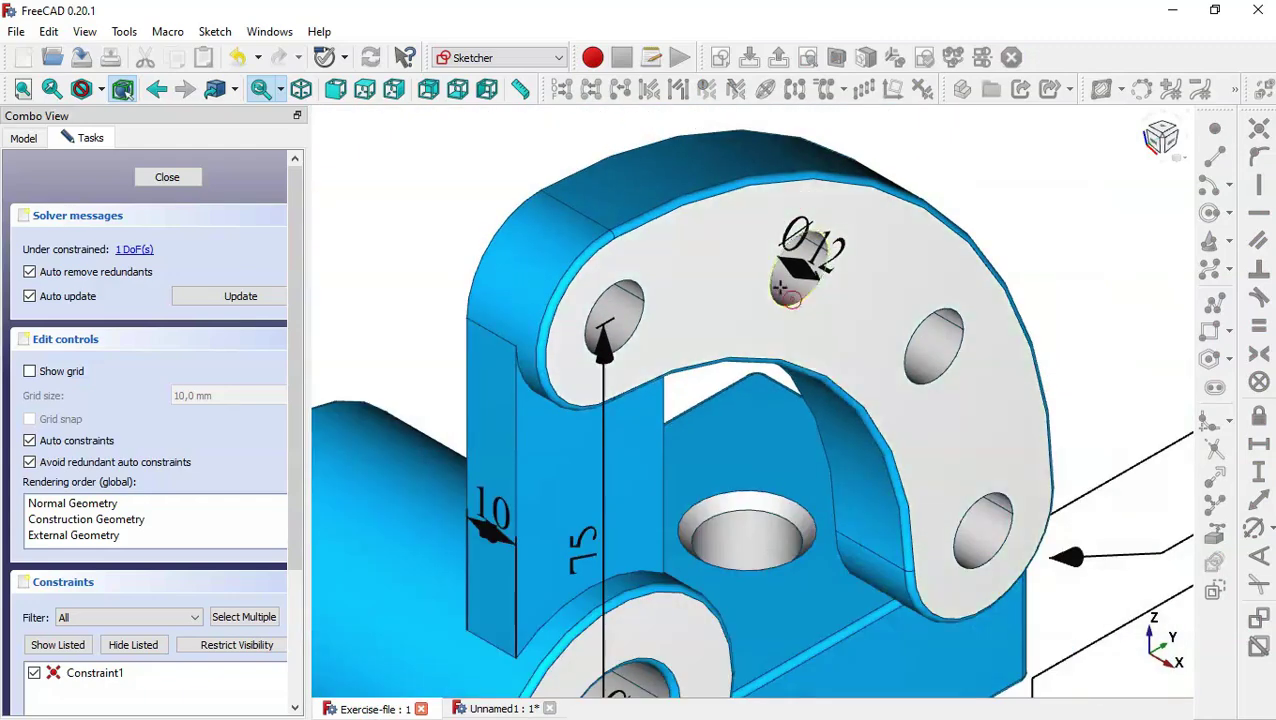
click(492, 708)
click(1253, 527)
click(718, 182)
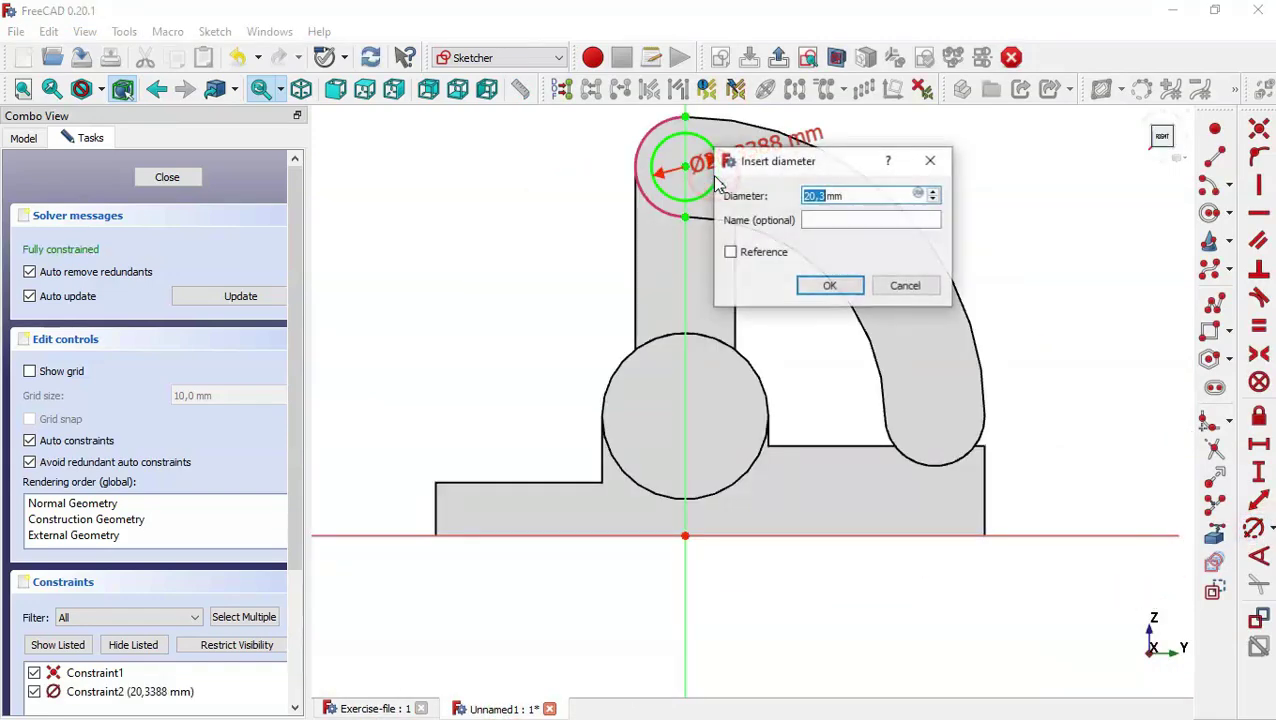
text(12)
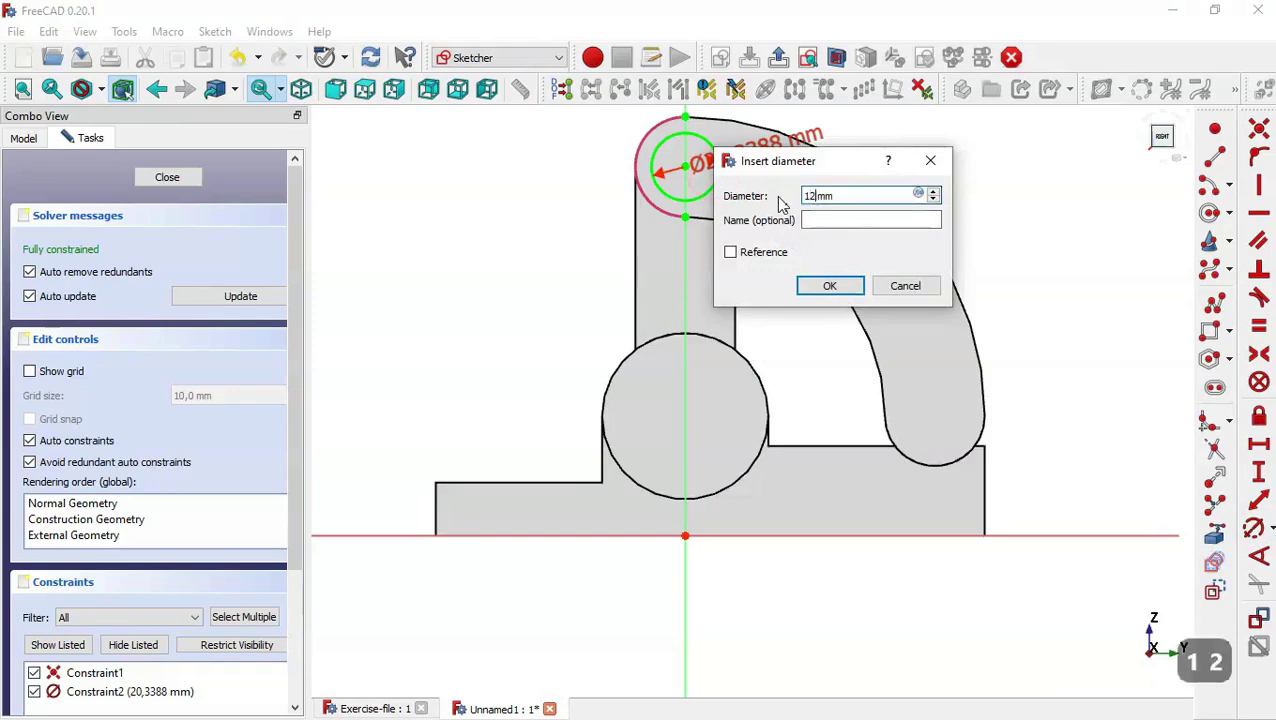
key(Return)
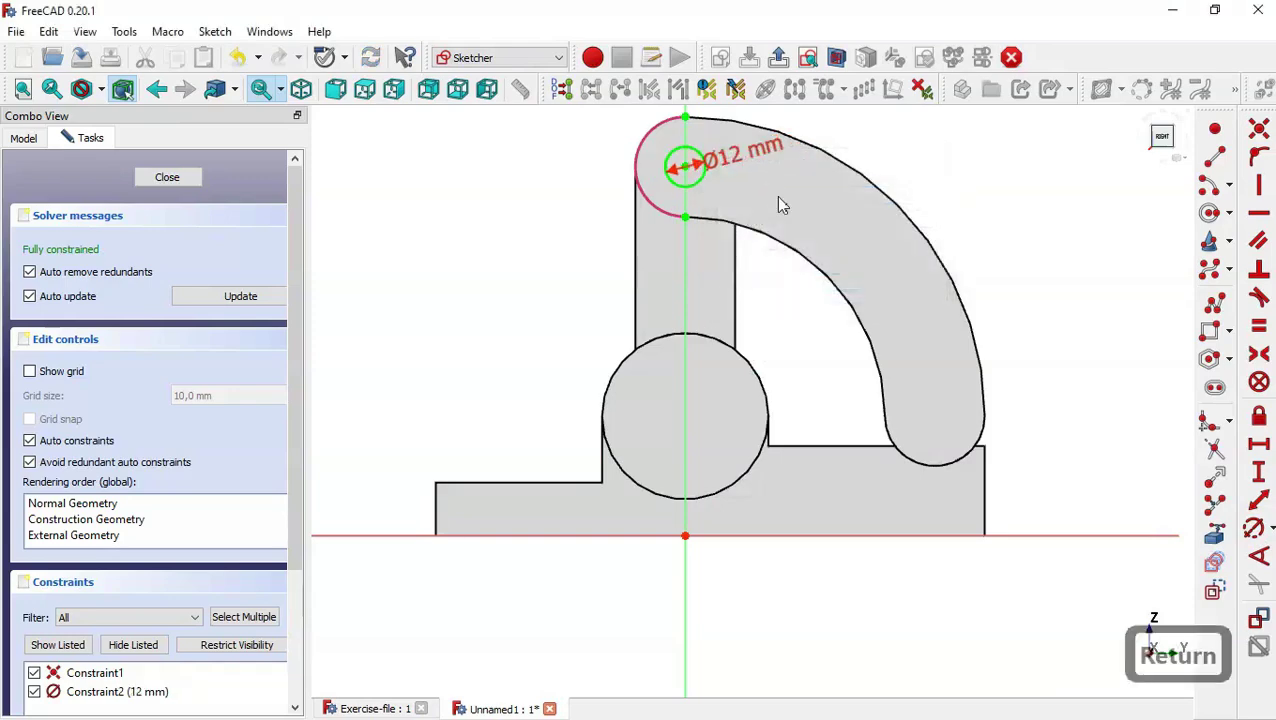
click(160, 178)
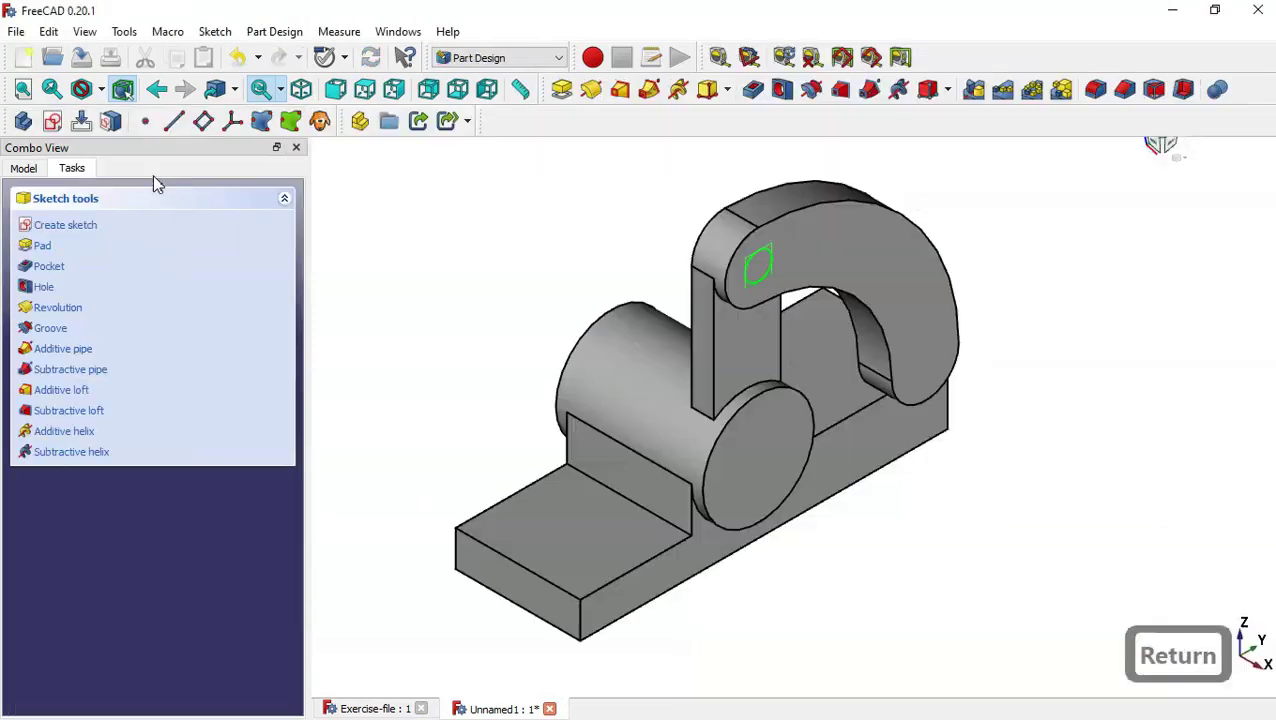
Cut the 12 mm circle as a Through all pocket and select Pocket in the model tree
click(753, 95)
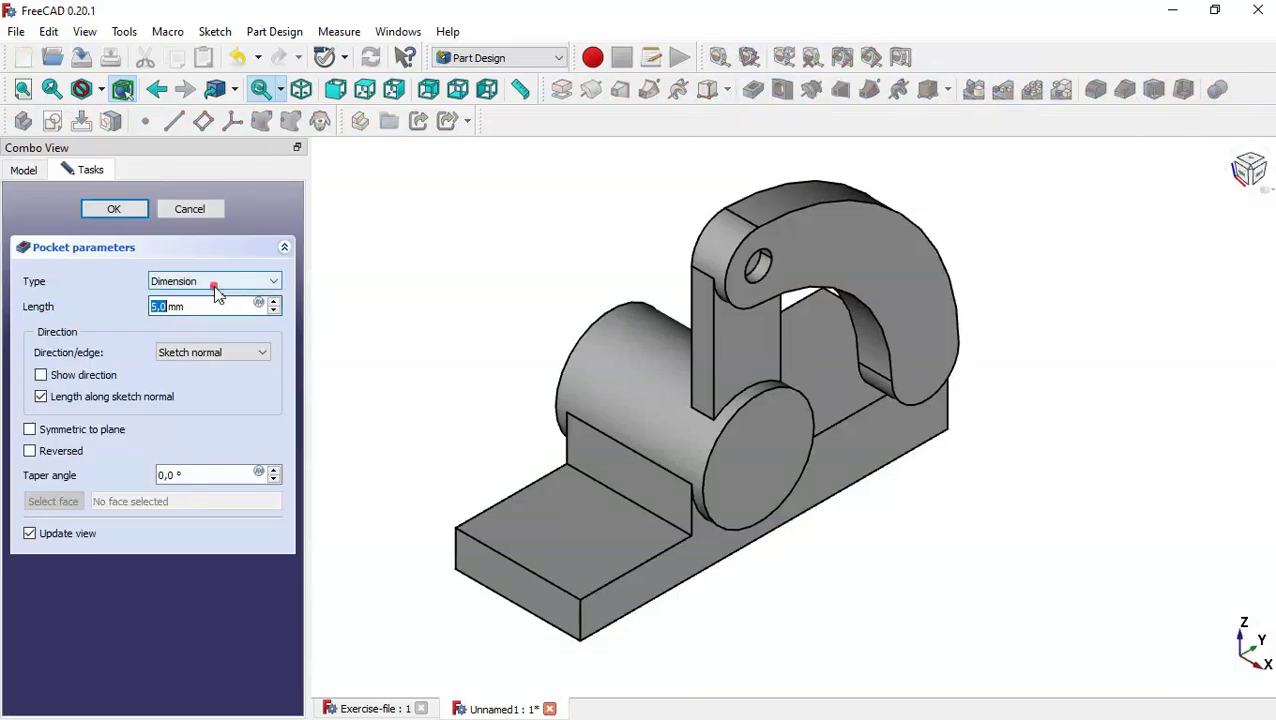
click(214, 284)
click(226, 310)
click(115, 209)
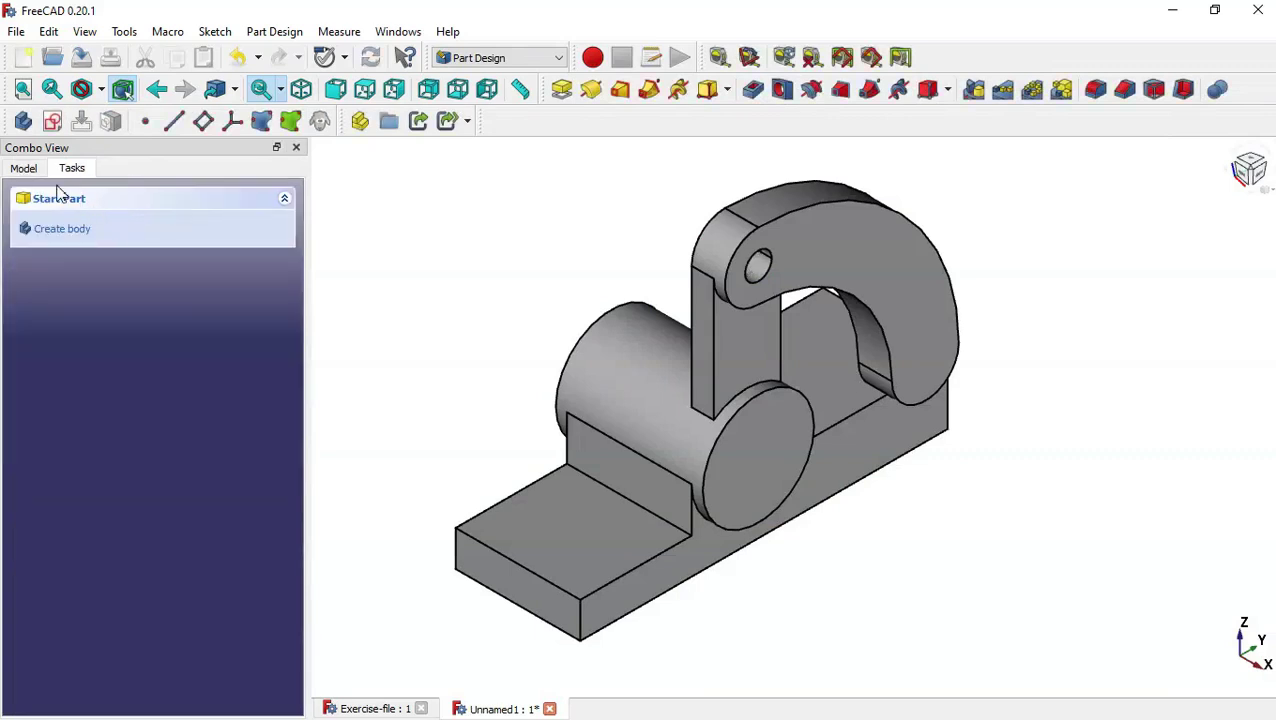
click(30, 172)
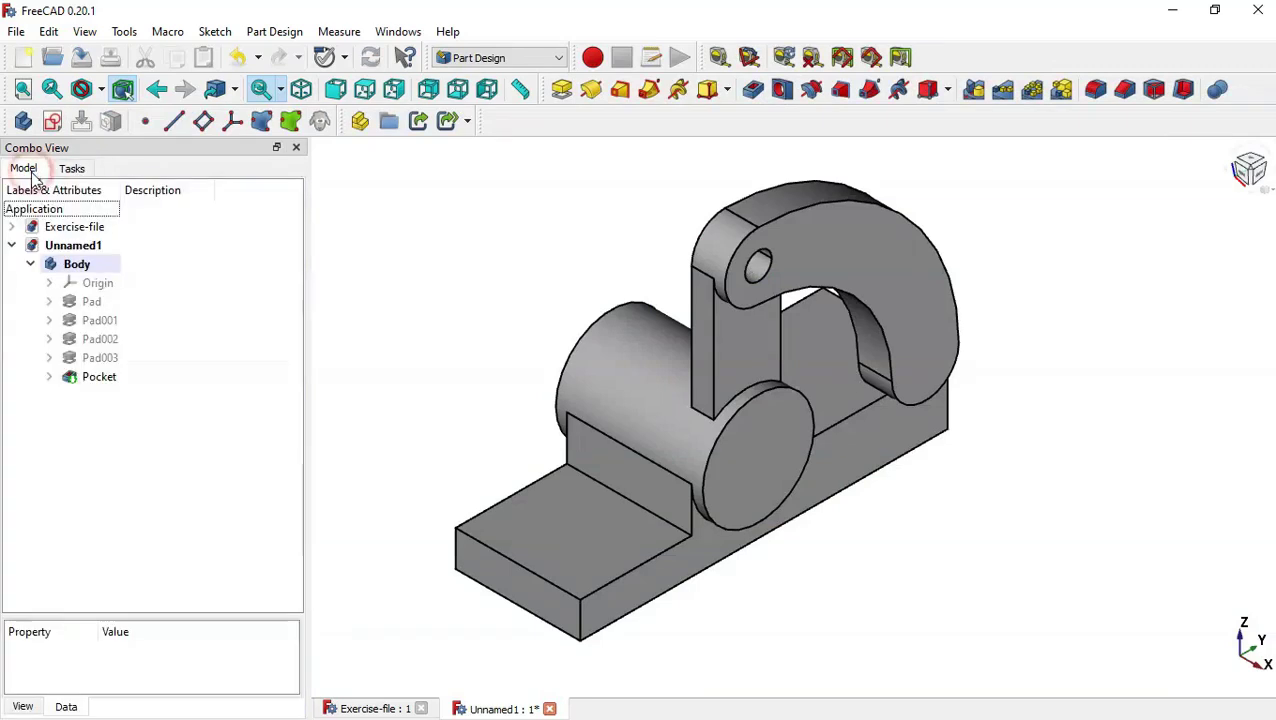
click(100, 378)
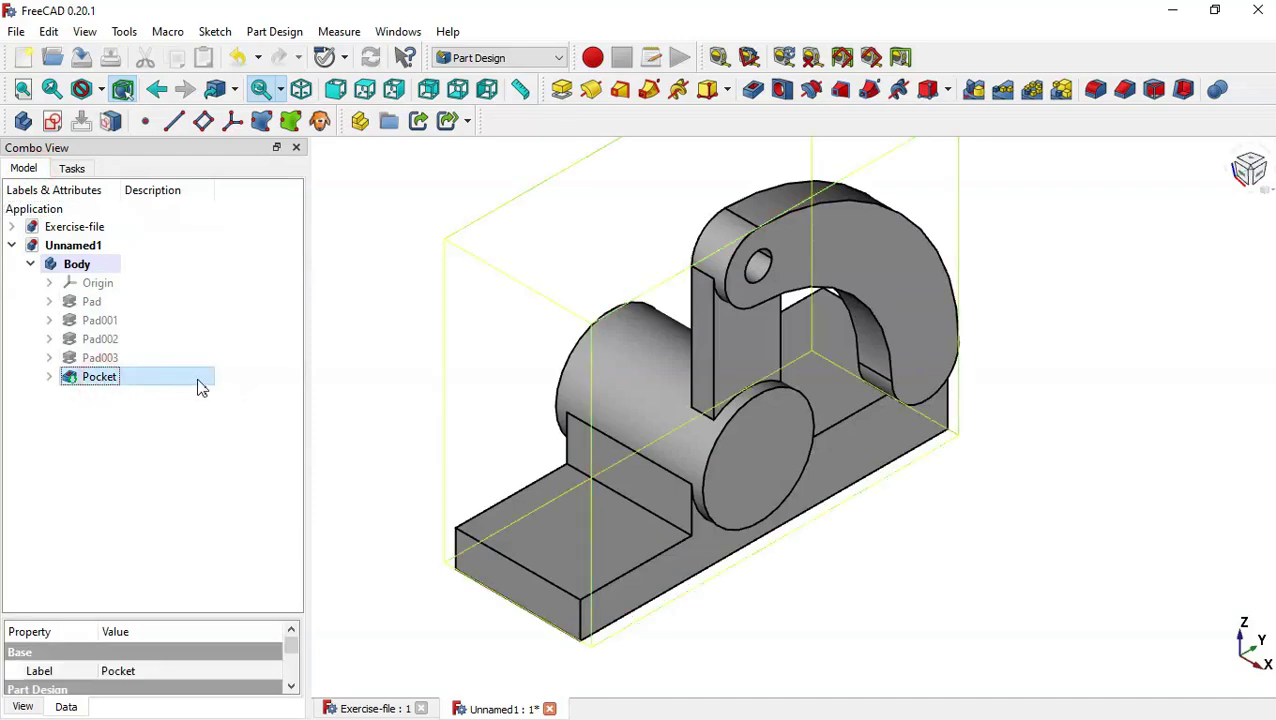
Create a polar pattern of the pocket with a 90° angle and 4 occurrences
click(1034, 93)
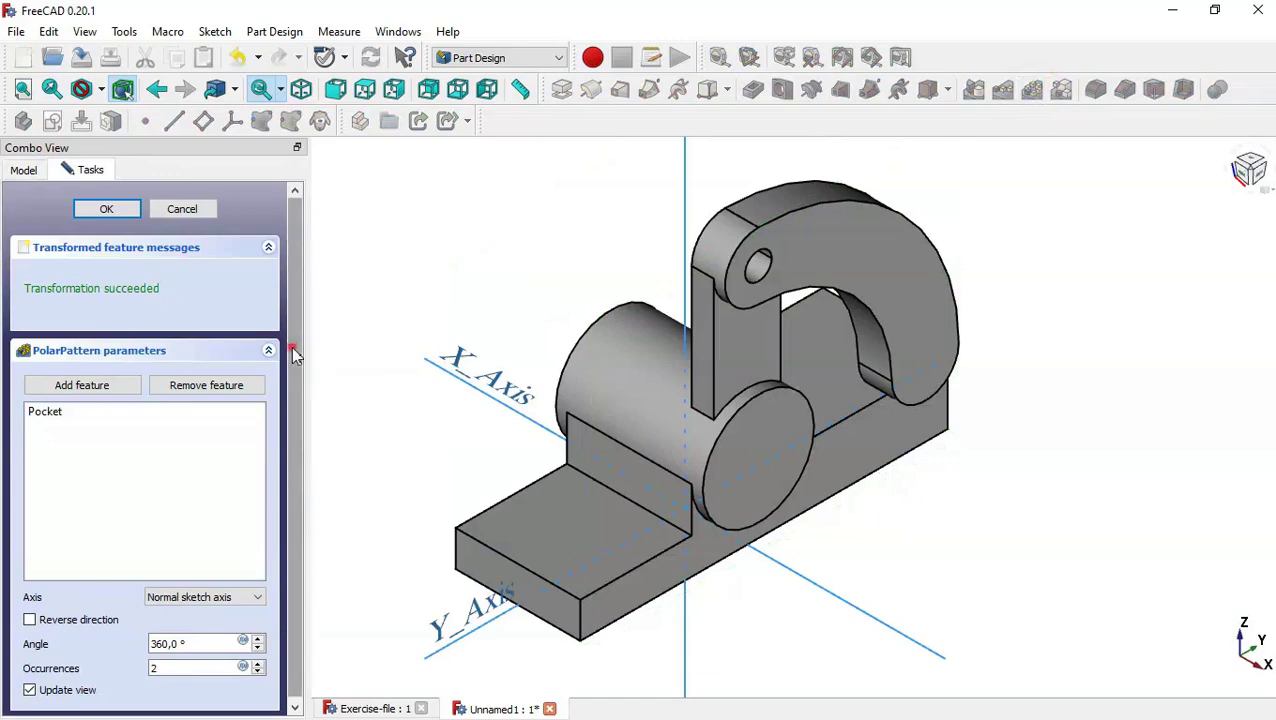
scroll(293, 350, down, 1)
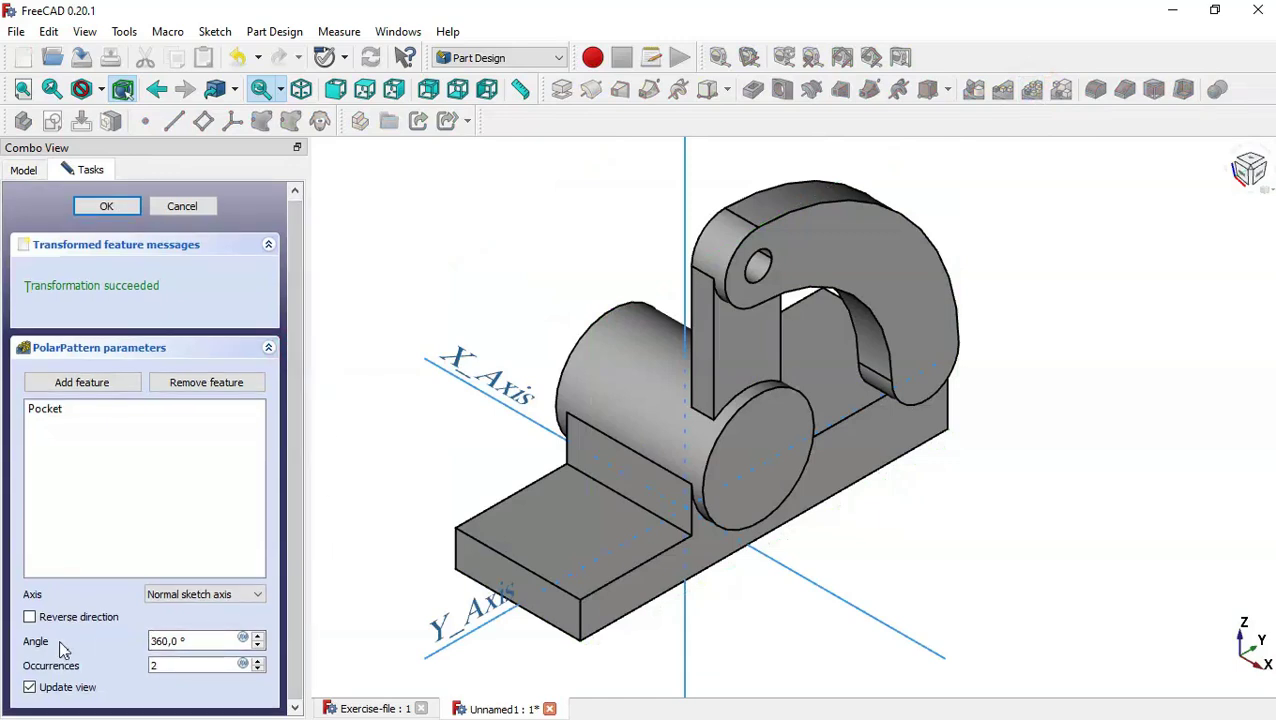
double_click(203, 641)
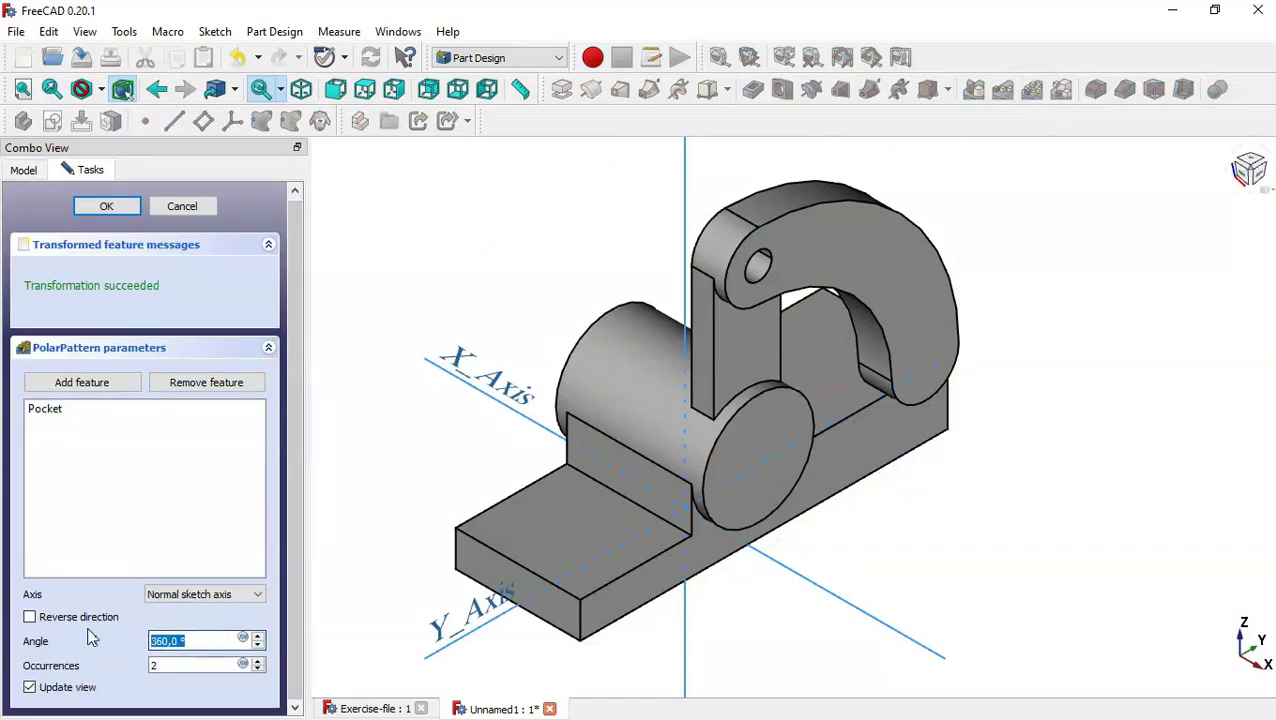
text(90)
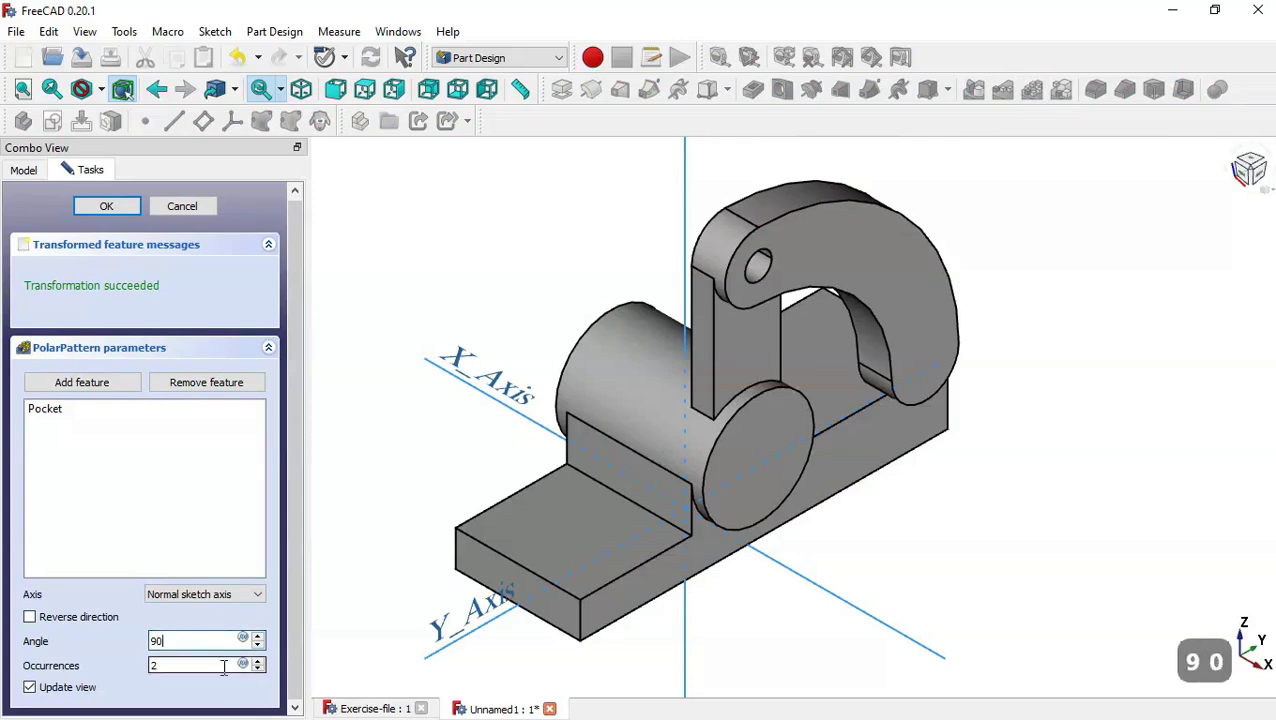
click(352, 709)
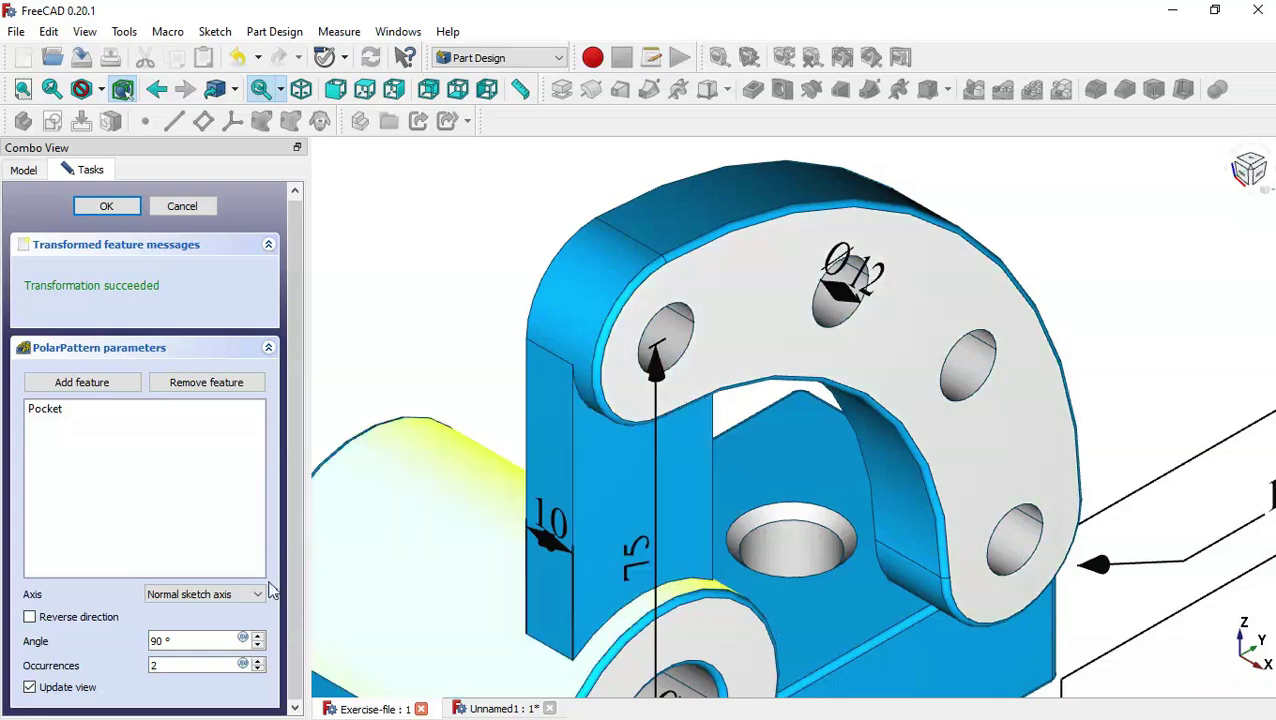
click(460, 707)
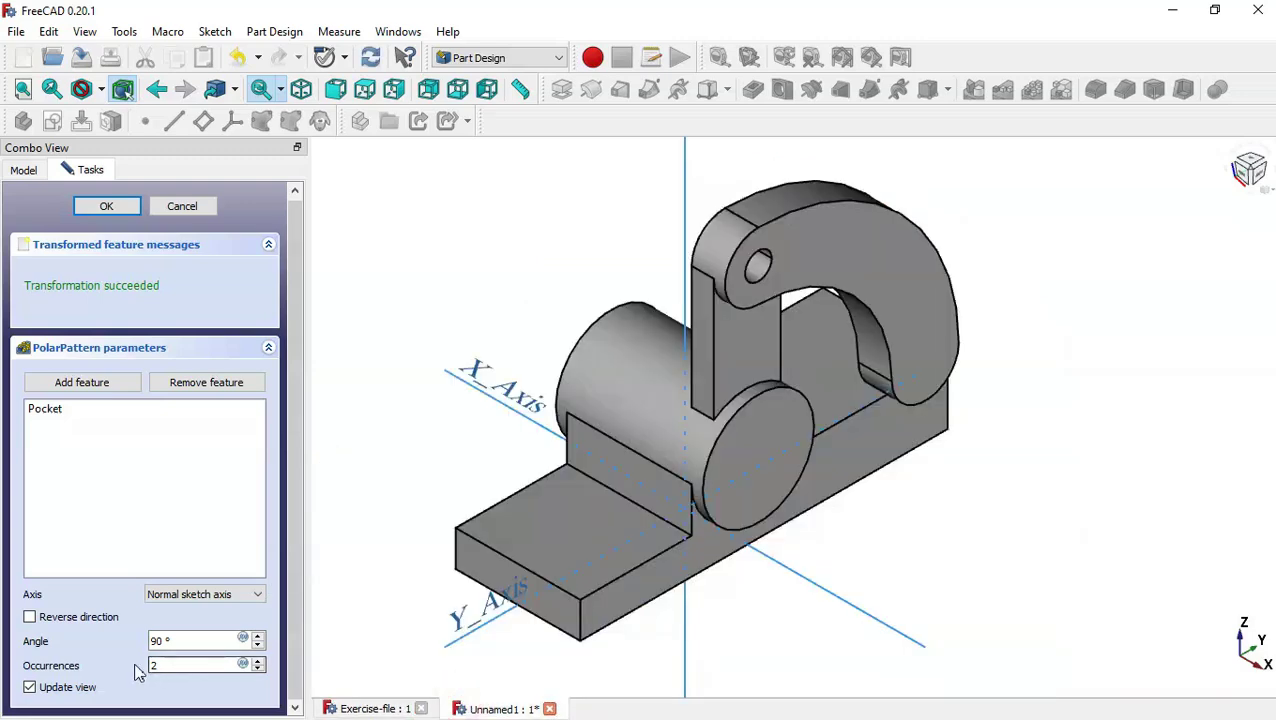
text(4)
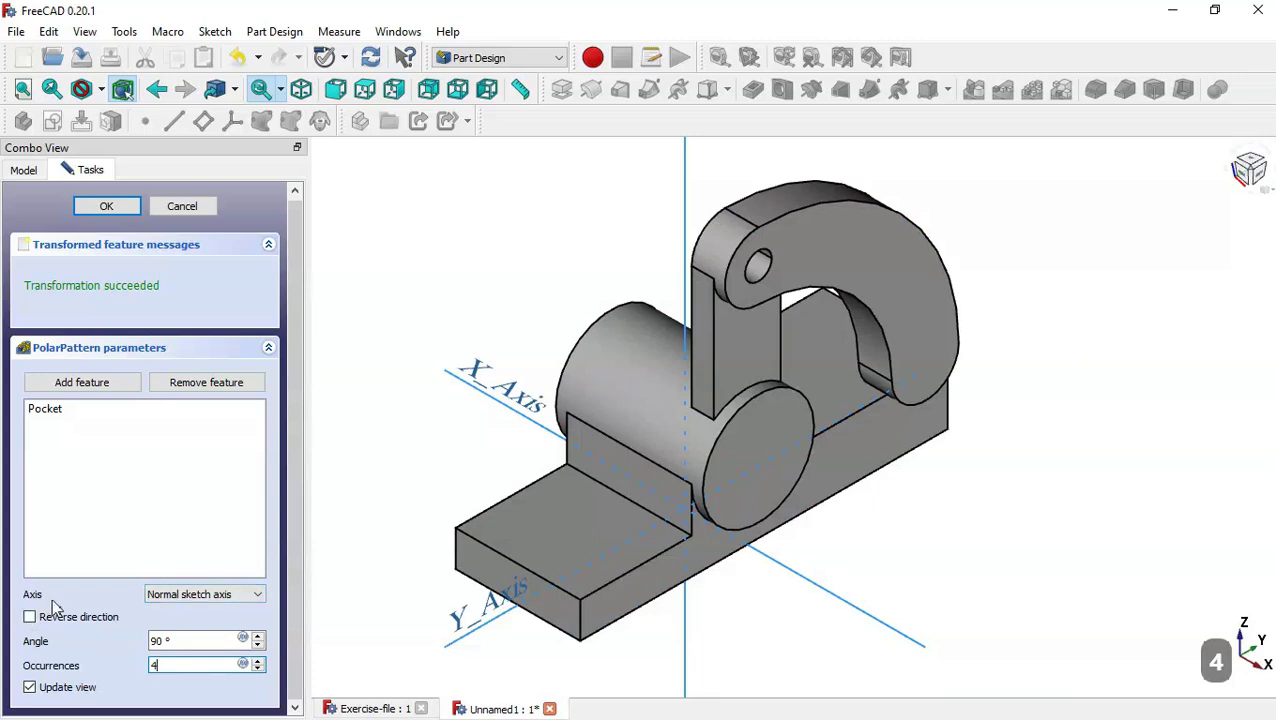
Use the arm's circular edge as the pattern axis and reverse the direction
click(250, 596)
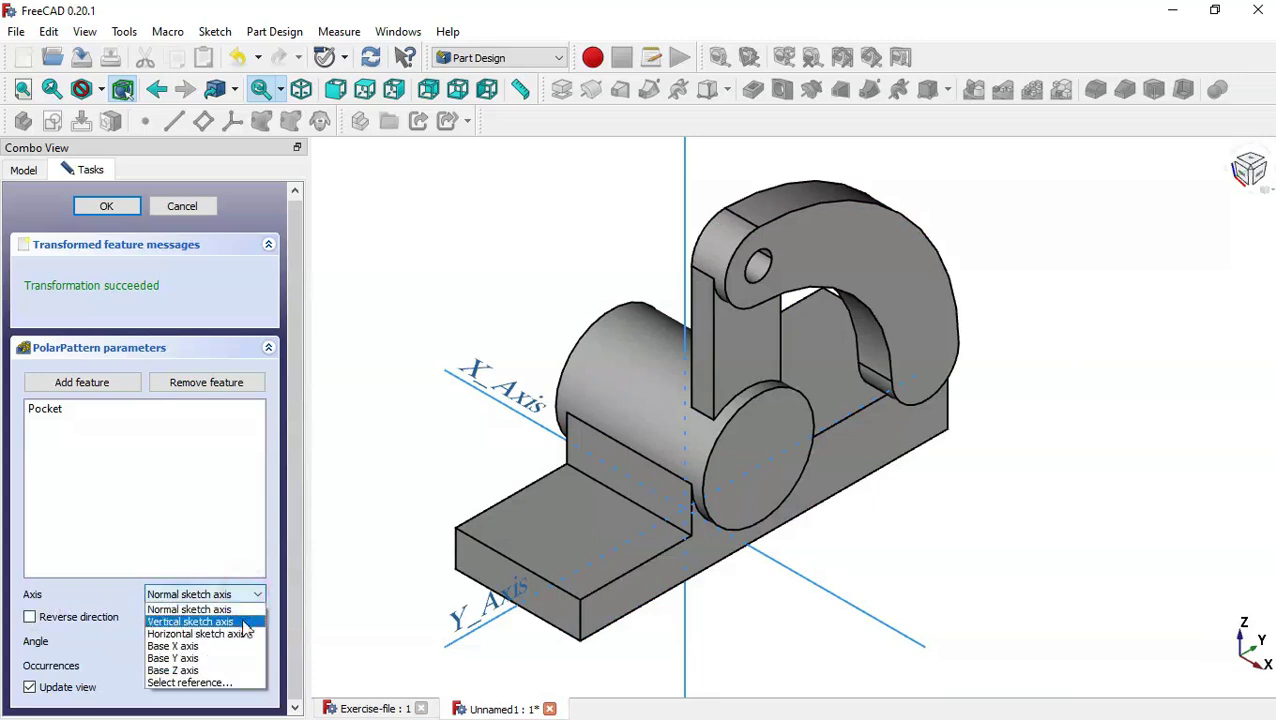
click(235, 683)
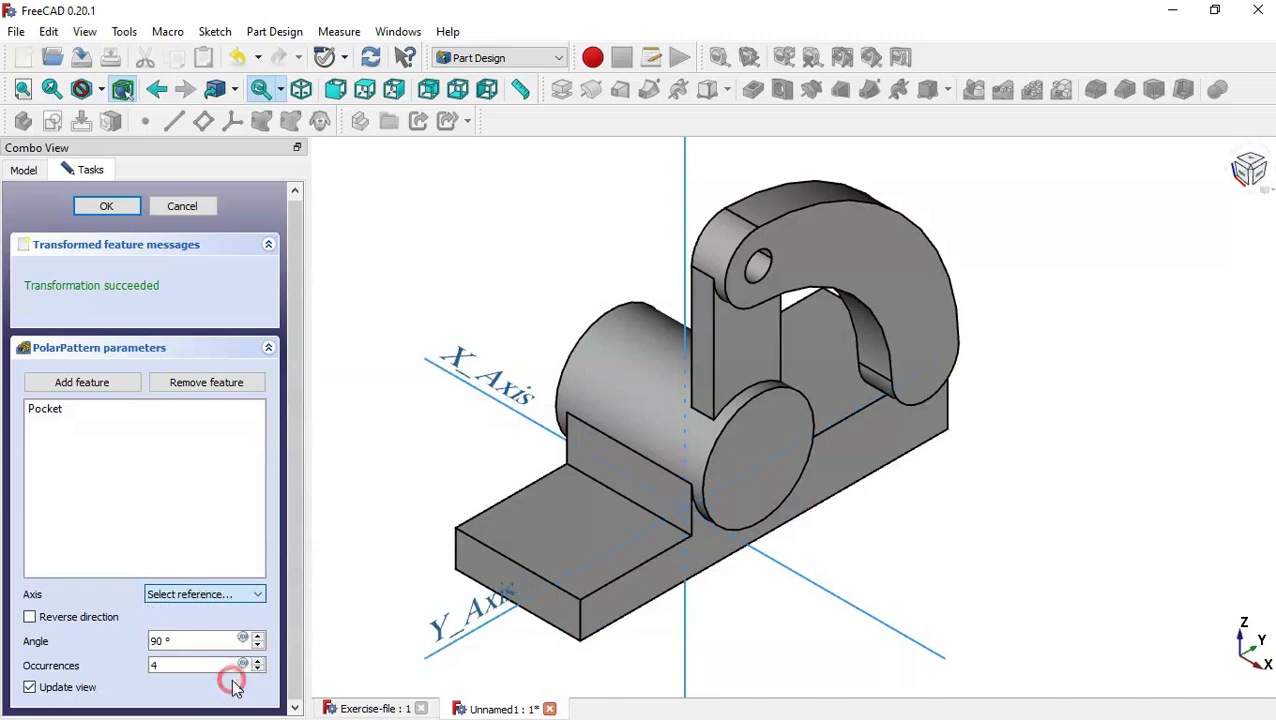
click(800, 398)
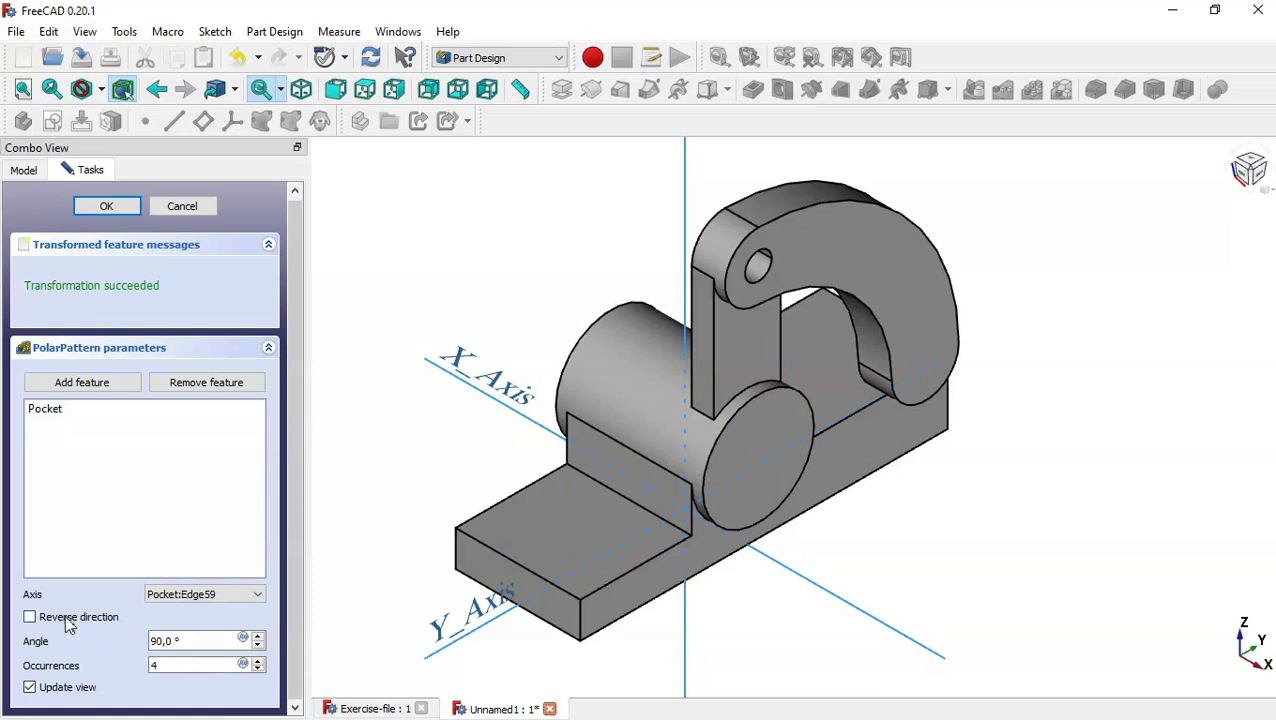
click(100, 619)
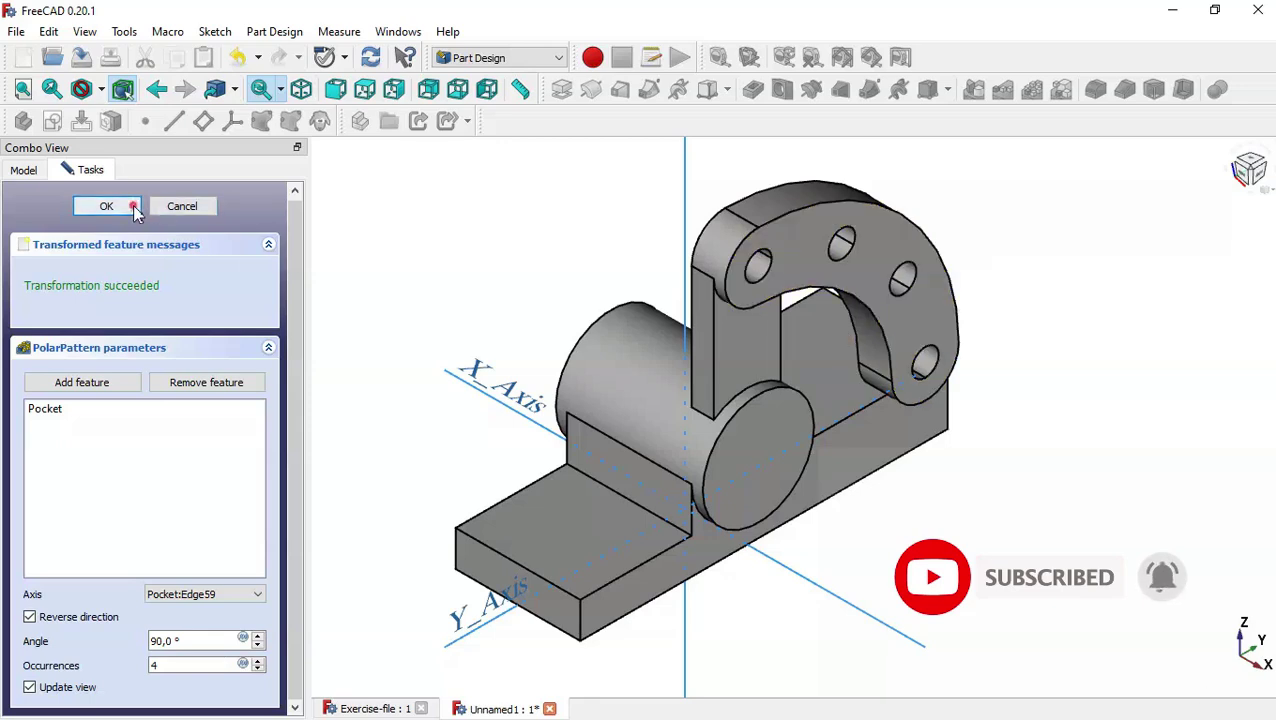
click(120, 206)
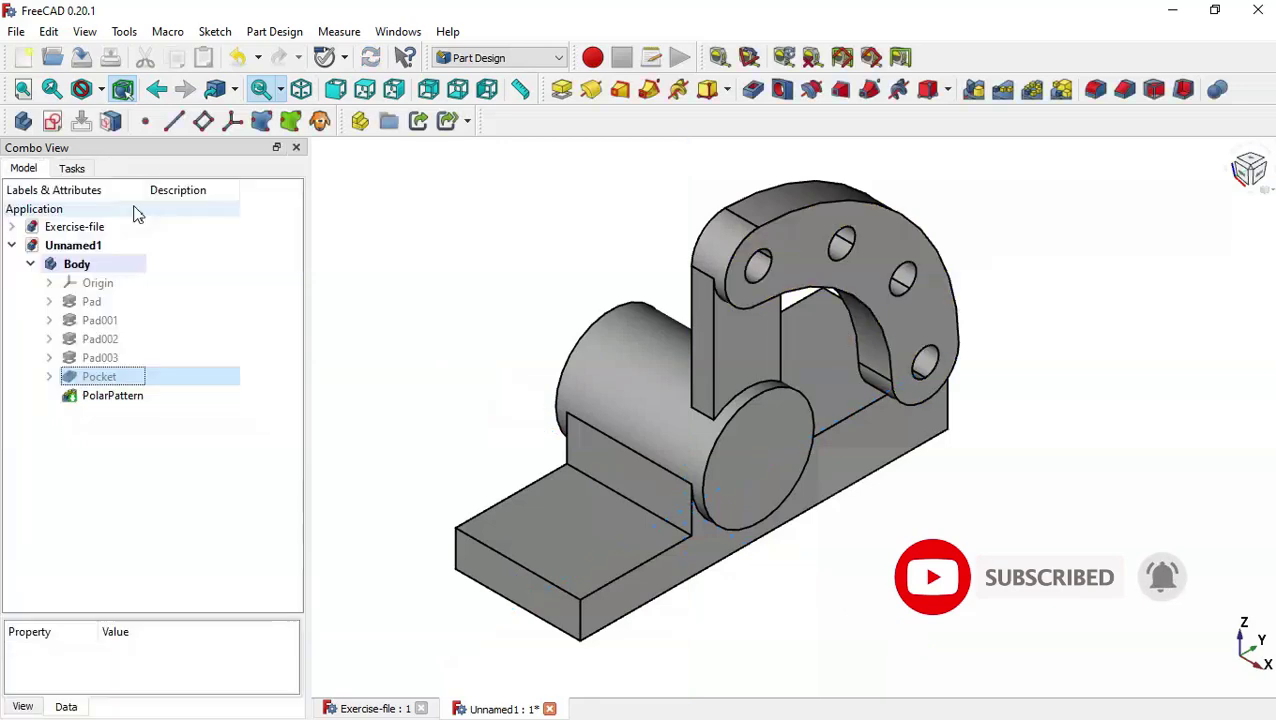
Bore a 25 mm diameter through-all Hole into the boss's end face
click(779, 457)
click(783, 92)
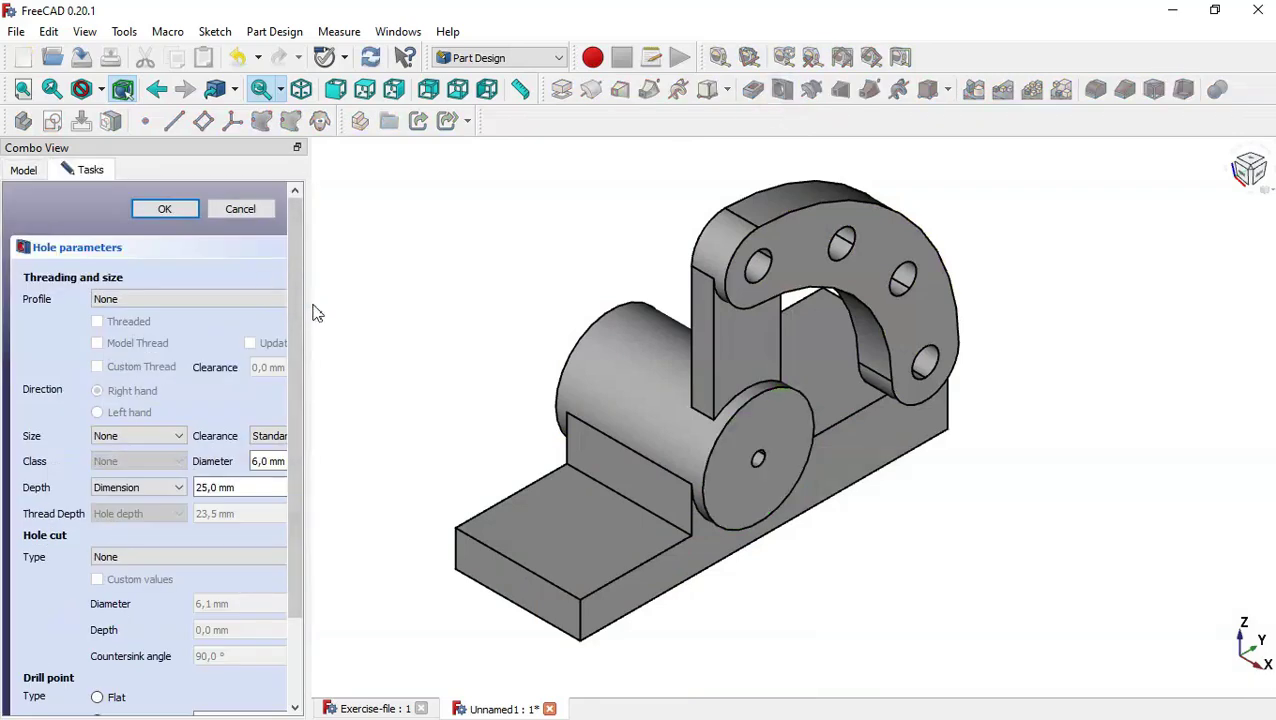
drag(308, 294, 452, 294)
click(150, 490)
click(168, 513)
click(292, 461)
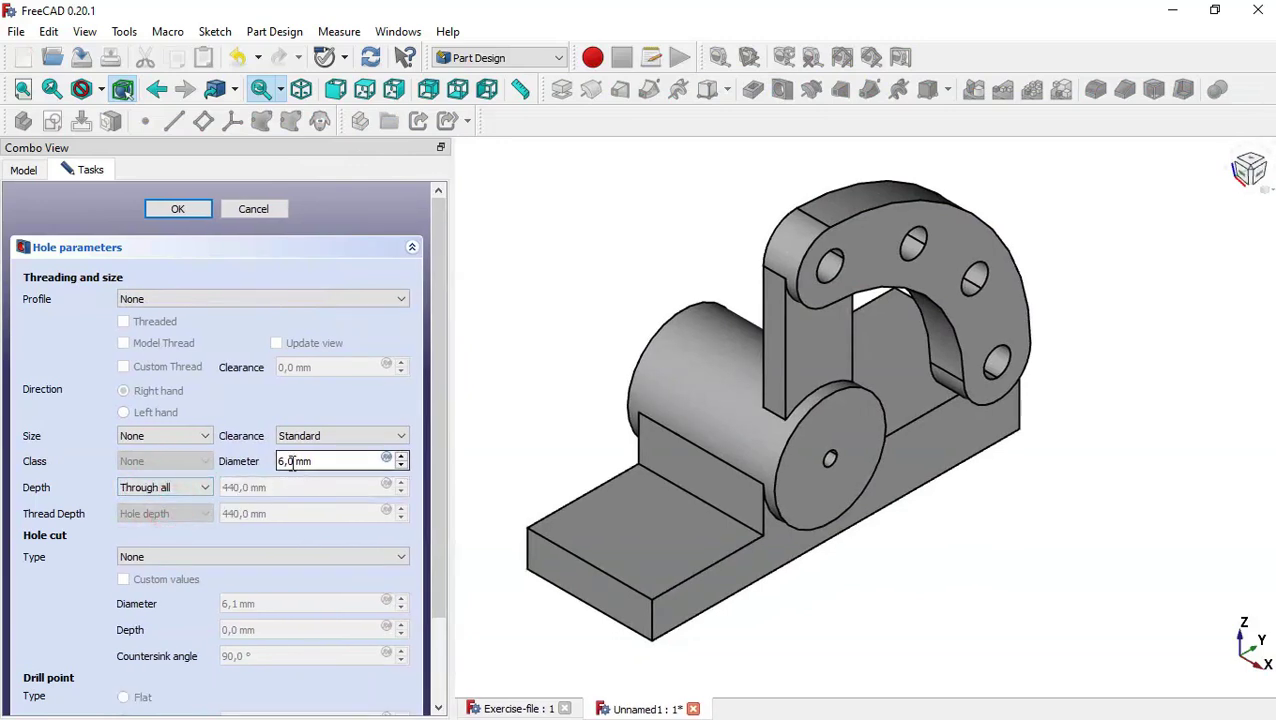
double_click(334, 459)
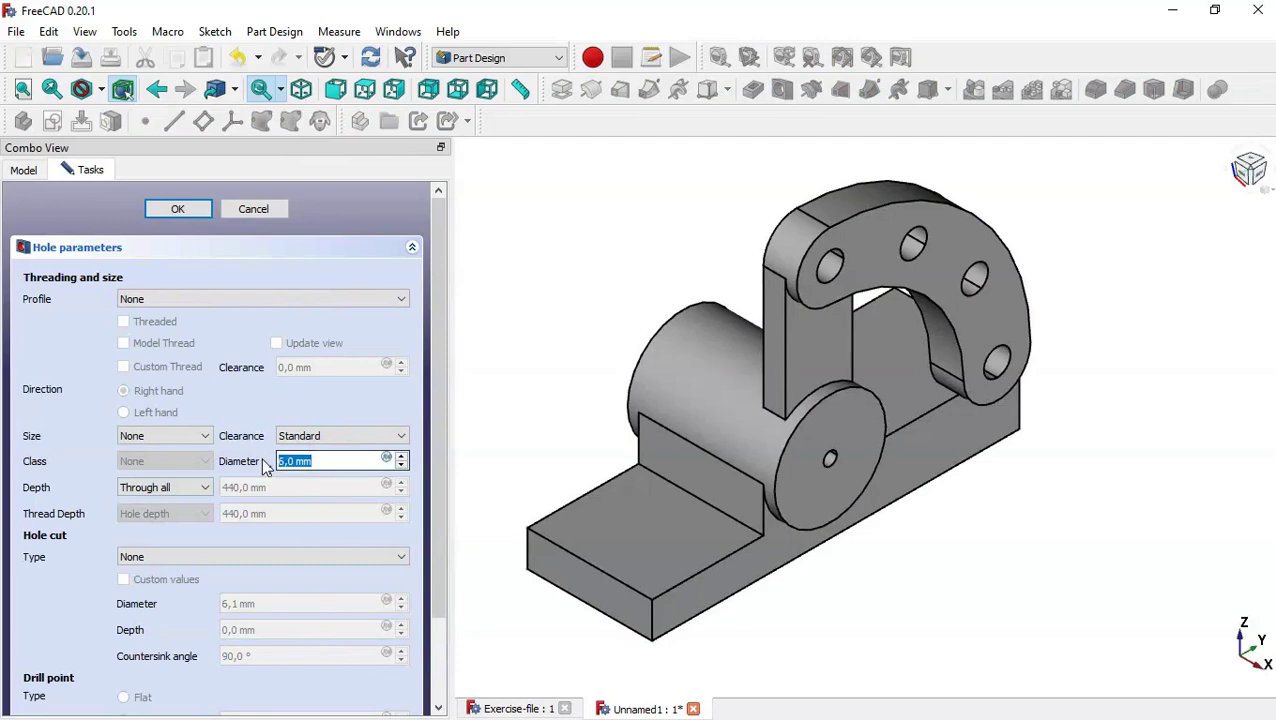
text(25)
click(177, 213)
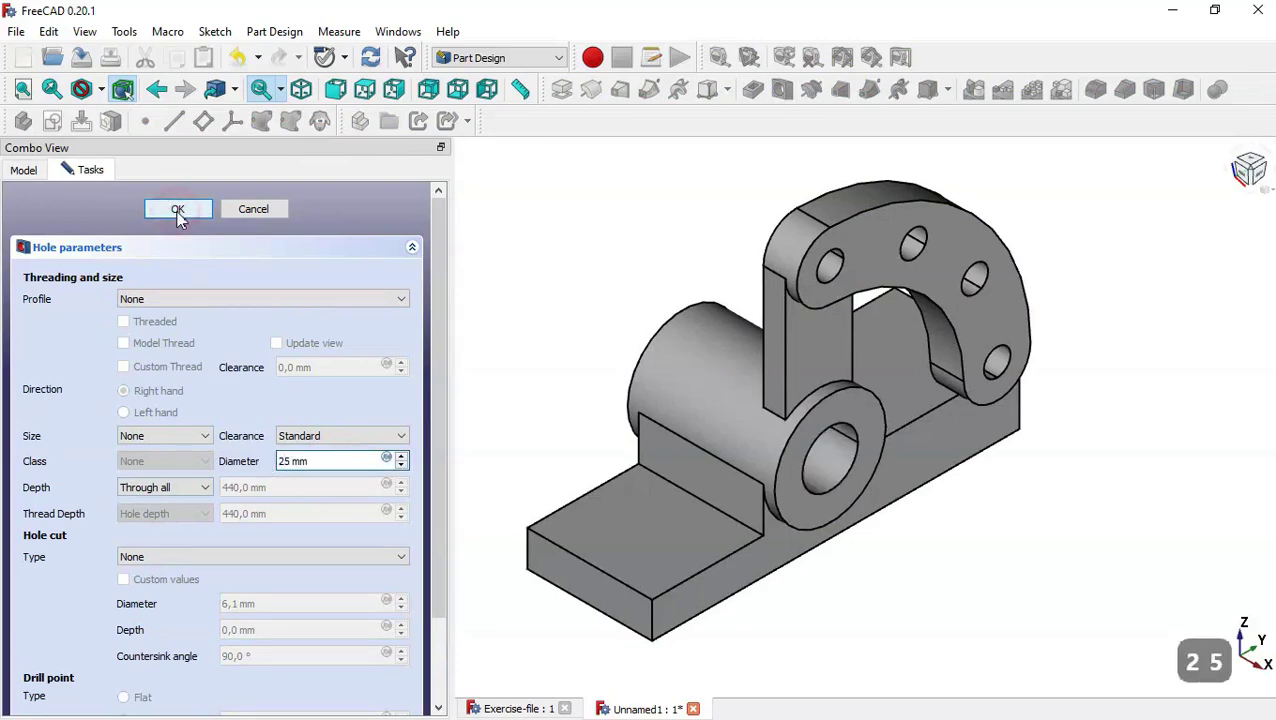
middle_drag(1007, 540, 1074, 601)
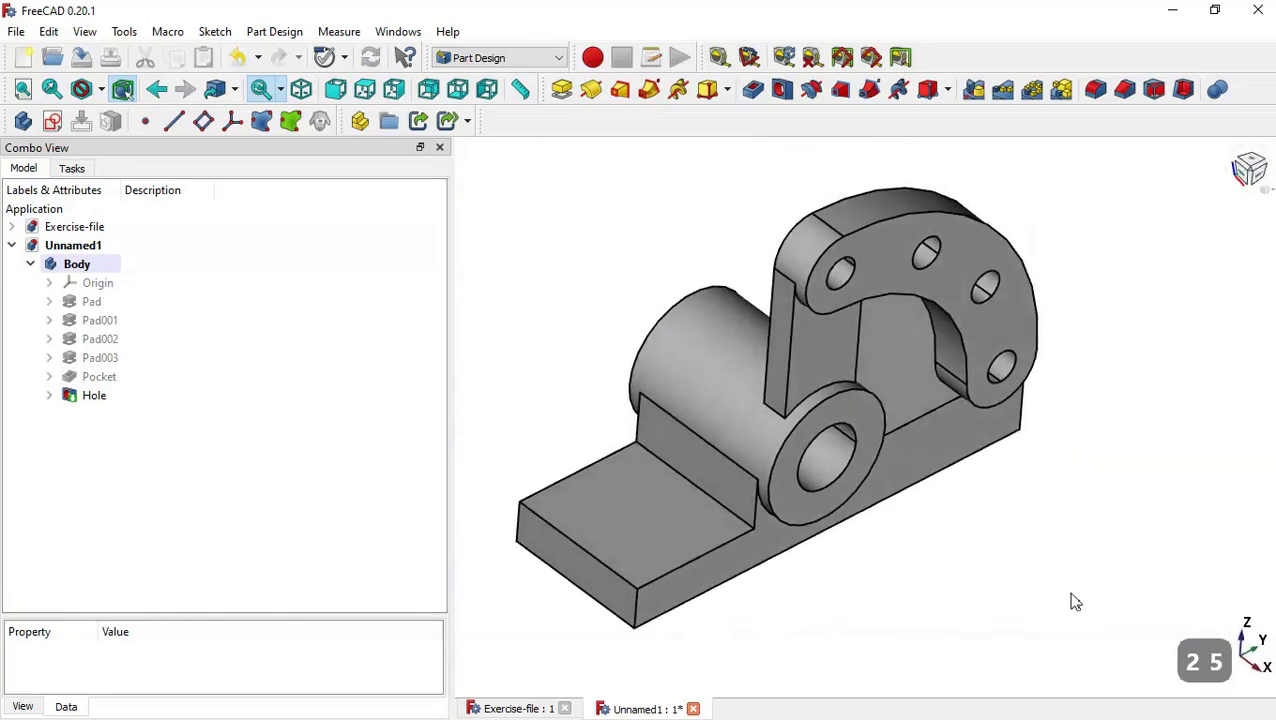
Start a new sketch on the top face of the base step
click(672, 530)
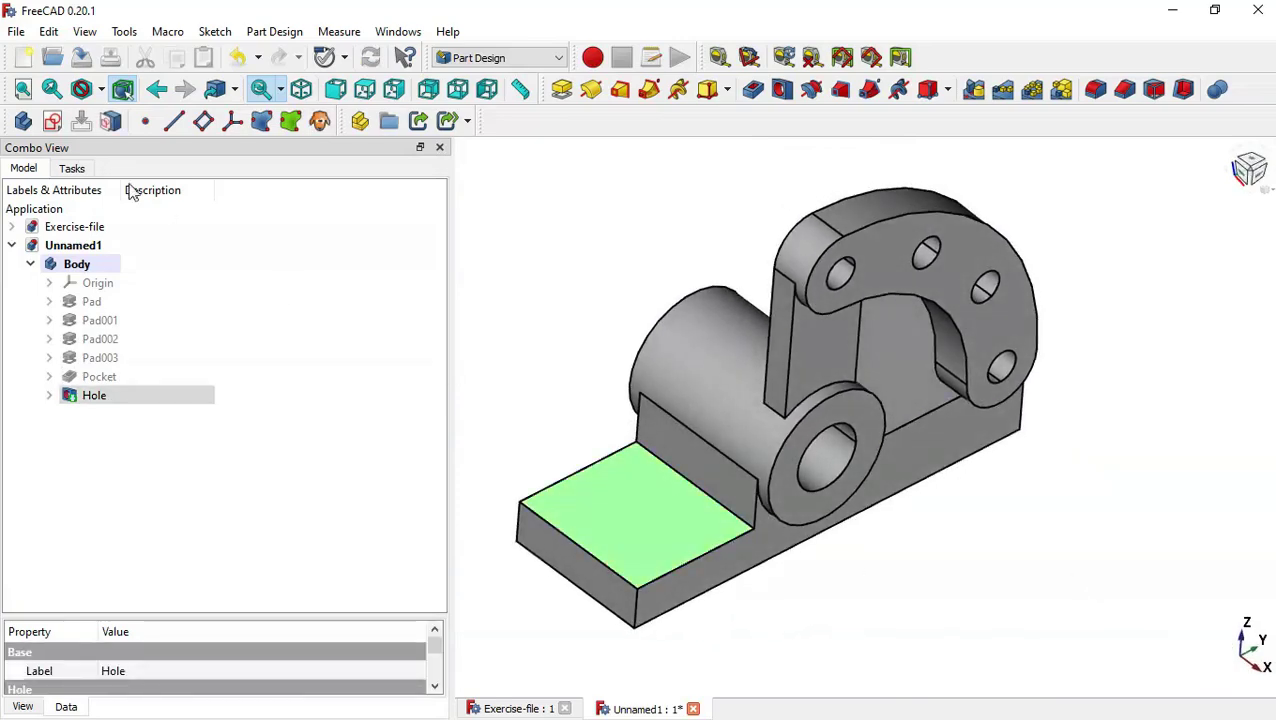
click(54, 121)
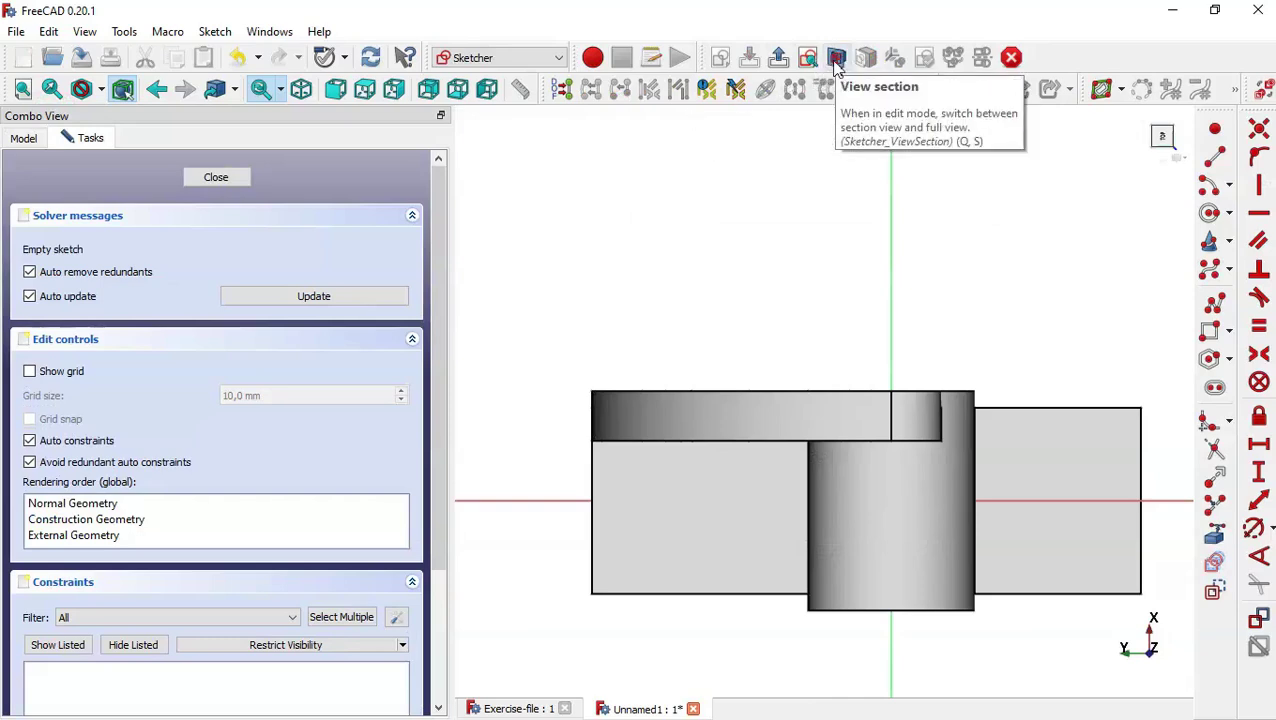
drag(450, 336, 302, 330)
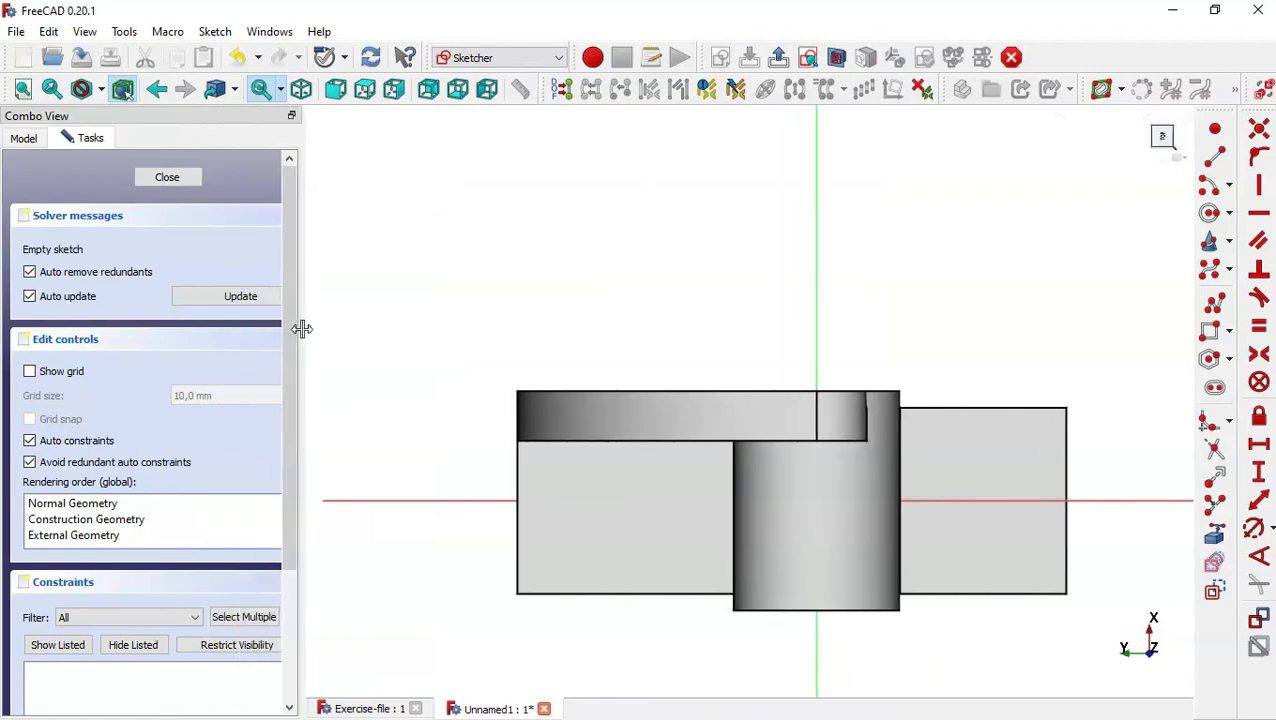
scroll(295, 289, down, 2)
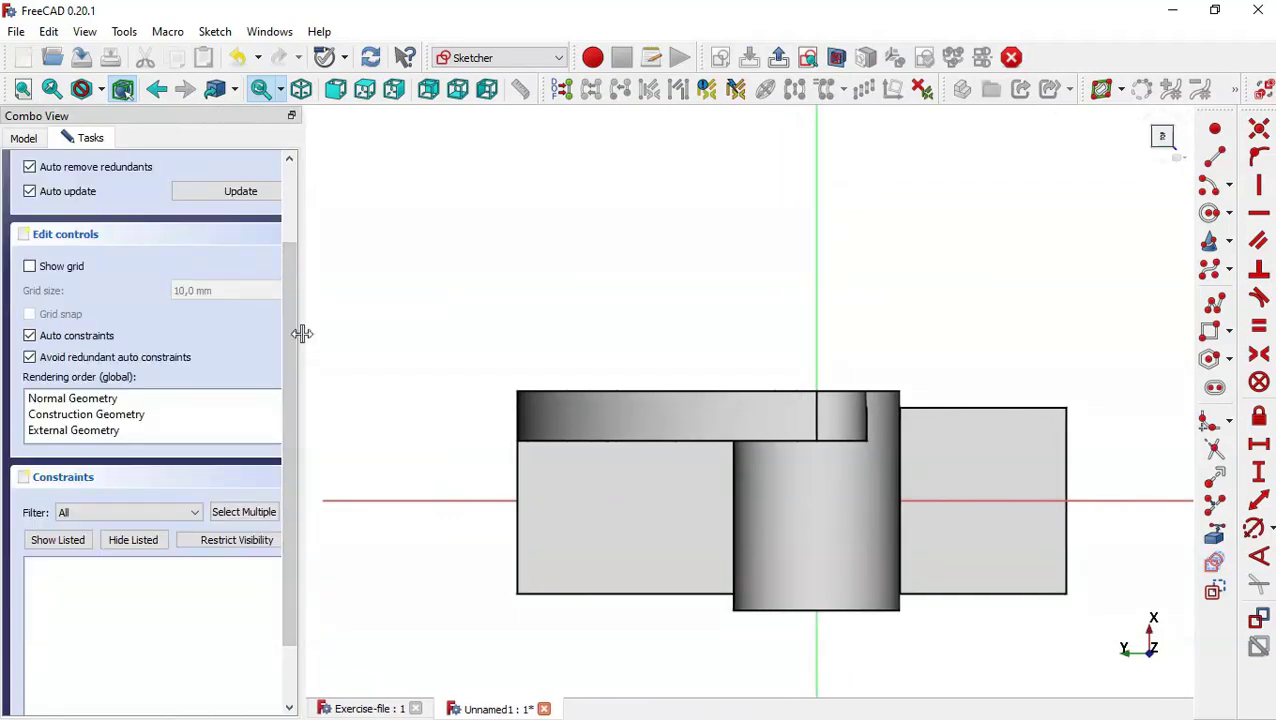
scroll(290, 330, up, 2)
scroll(528, 277, down, 2)
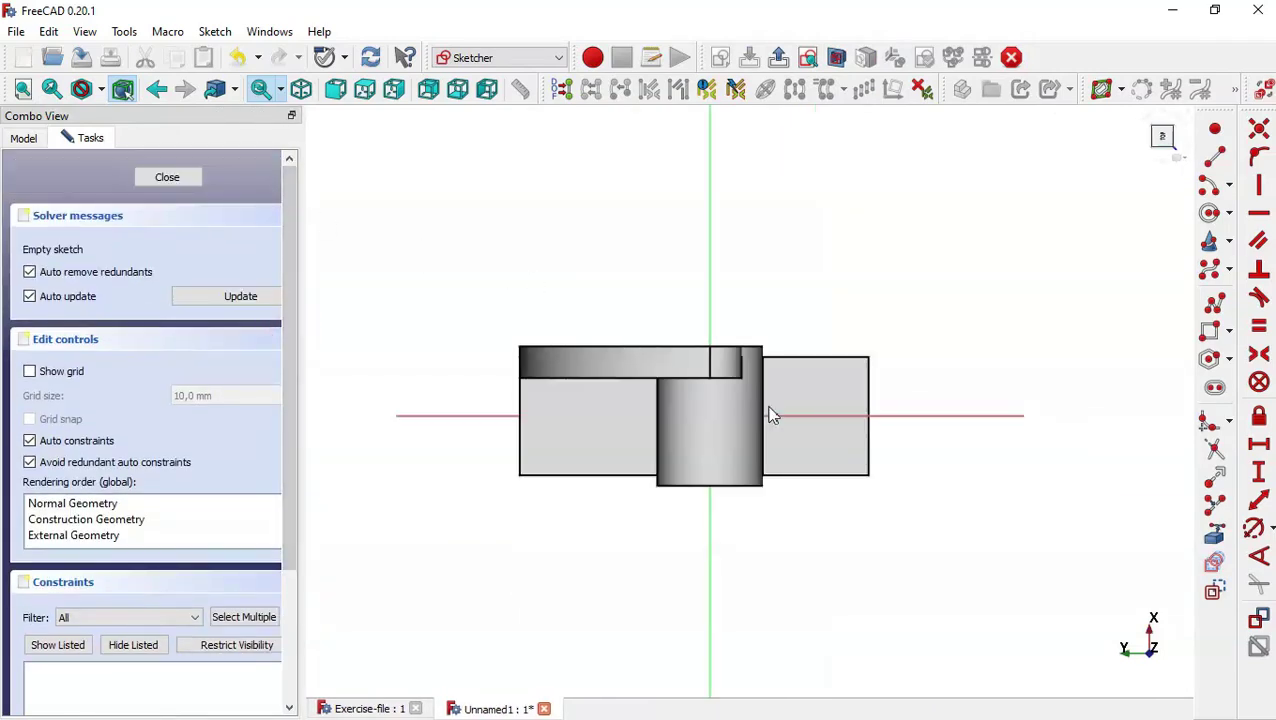
scroll(770, 415, up, 3)
Draw right and left circles centred on the horizontal axis, in section view
click(1211, 215)
click(851, 421)
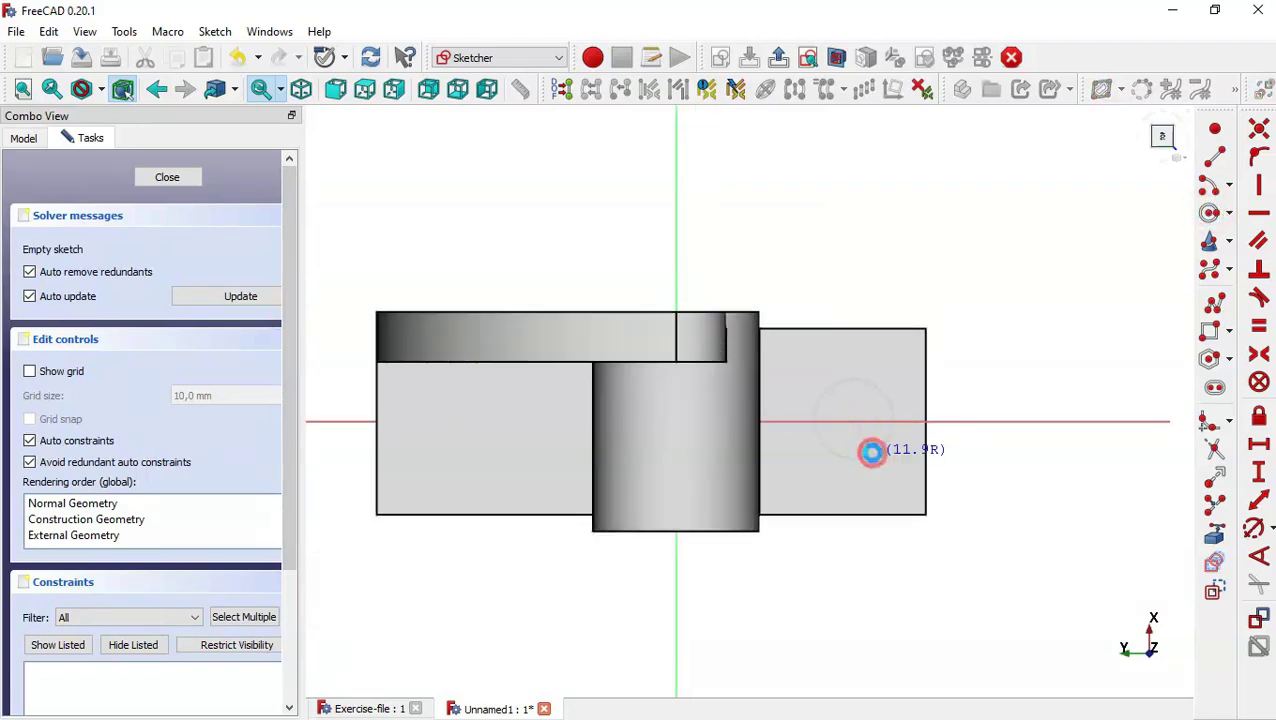
click(871, 452)
click(837, 57)
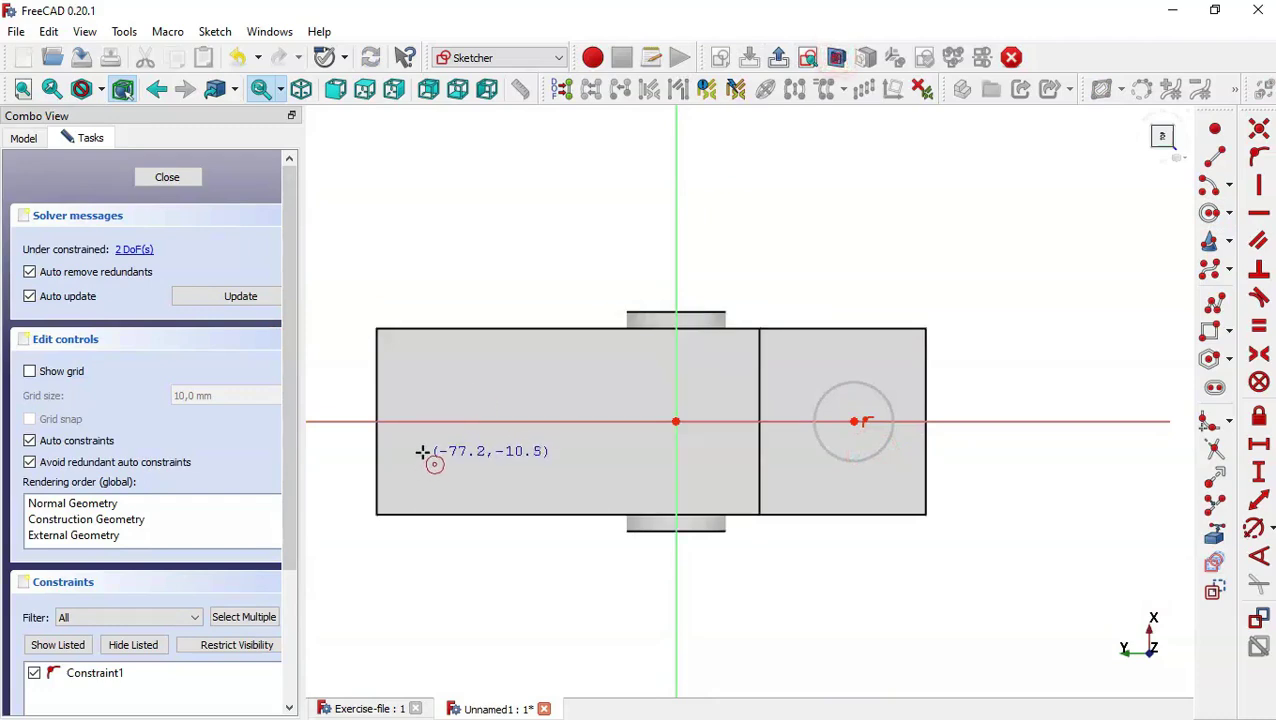
click(455, 421)
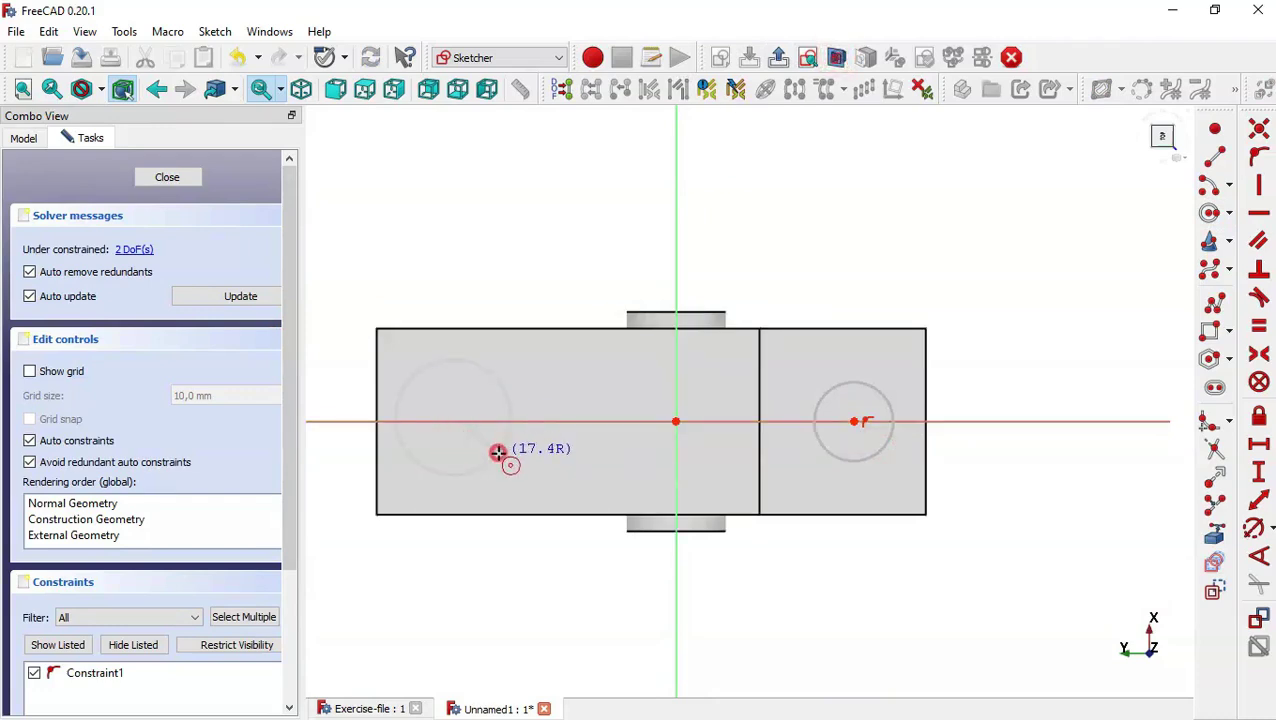
click(497, 453)
Make the two circles equal, checking the Exercise-file reference model
click(1261, 336)
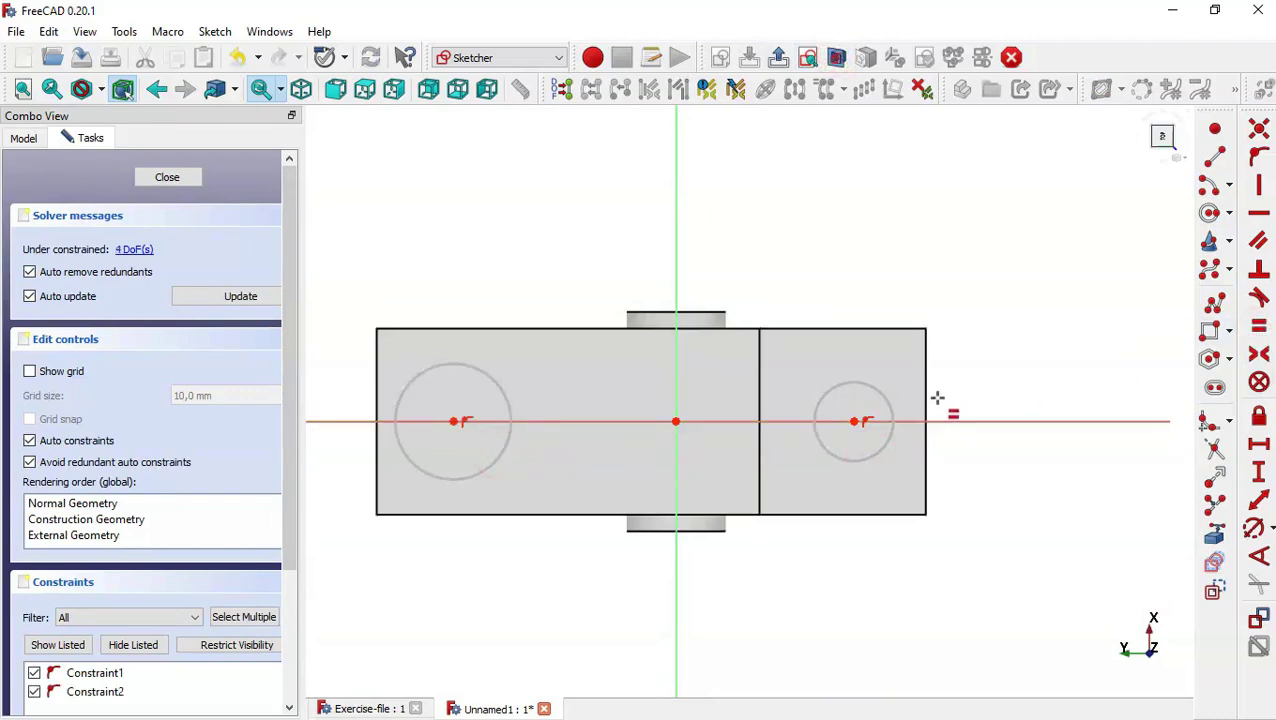
click(889, 401)
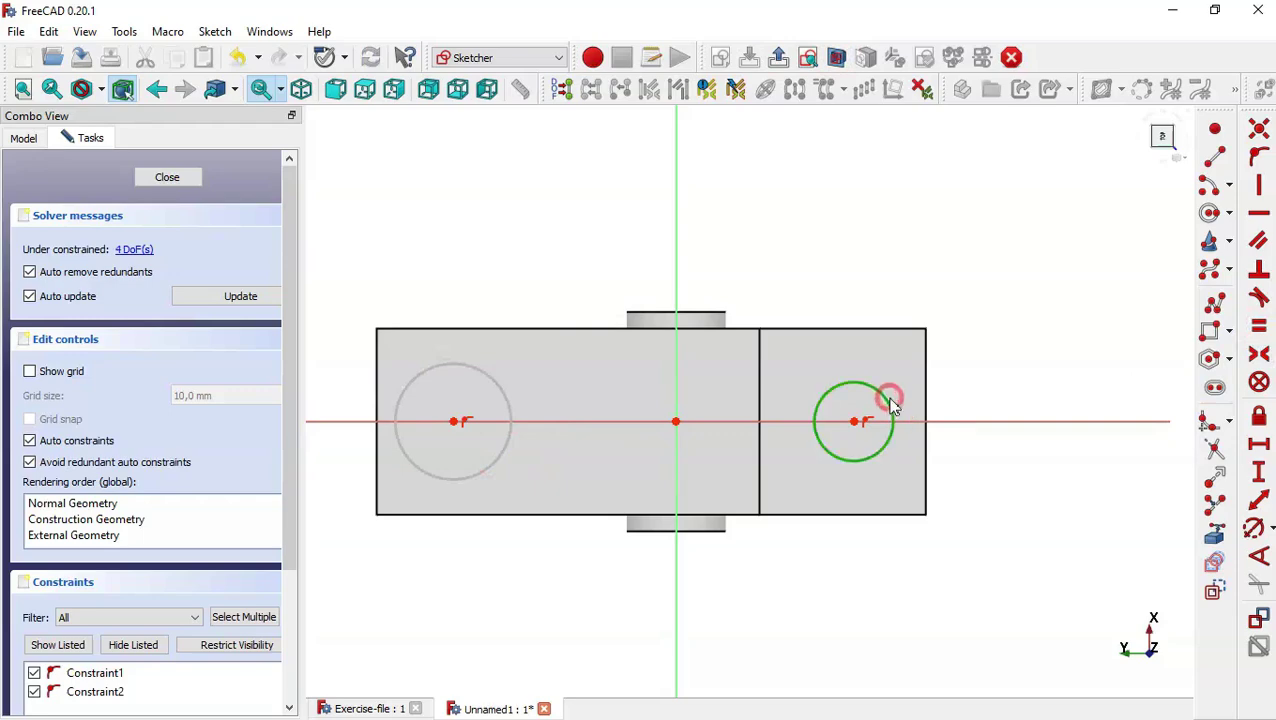
click(504, 387)
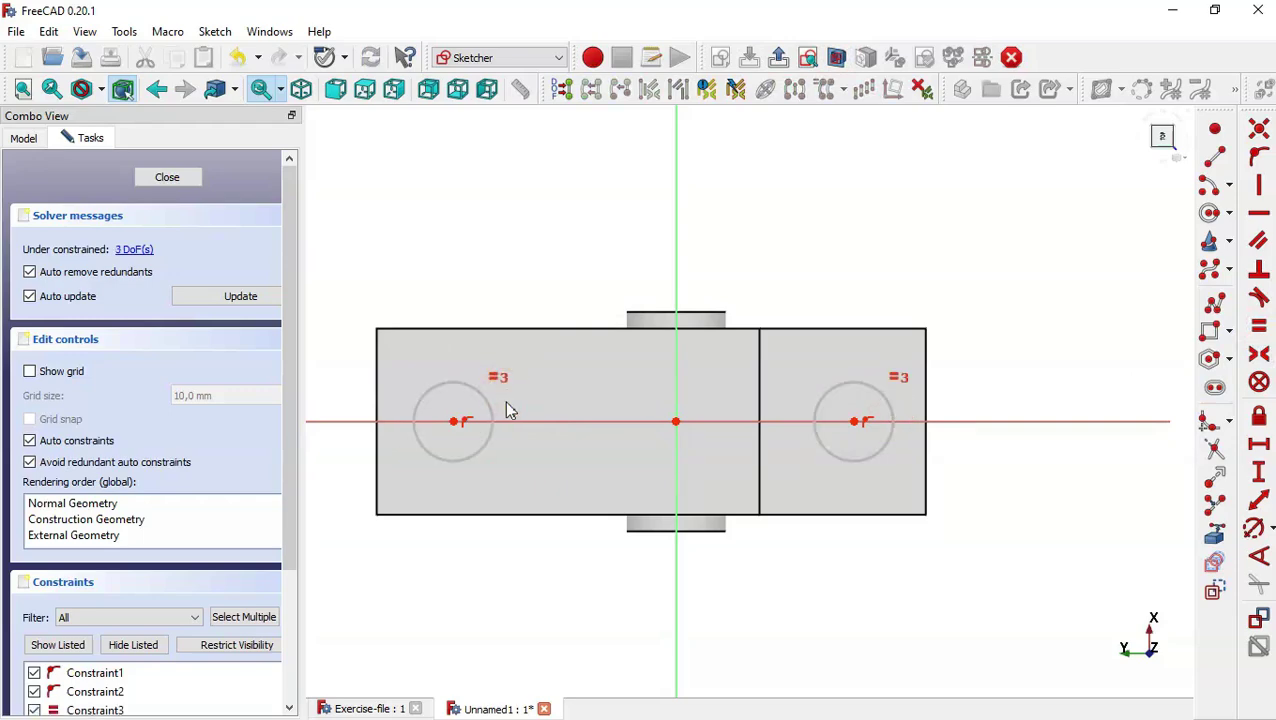
click(374, 708)
scroll(906, 348, down, 5)
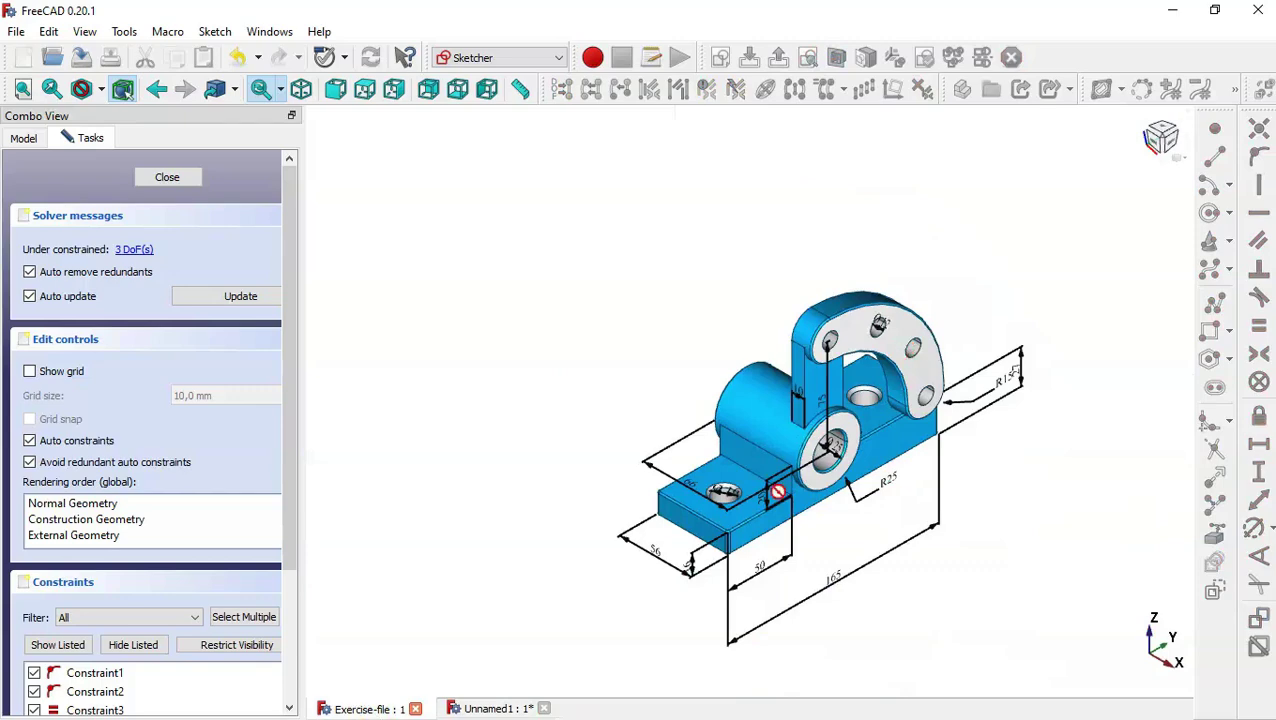
scroll(778, 491, up, 5)
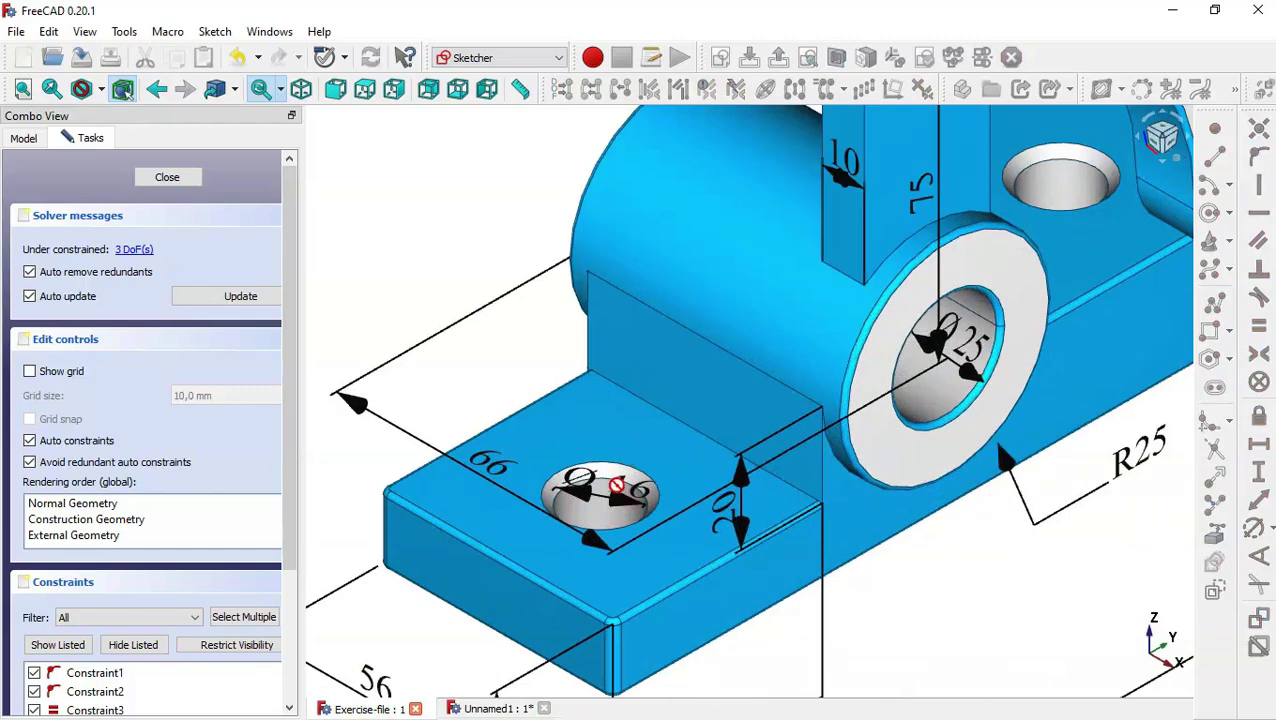
click(512, 708)
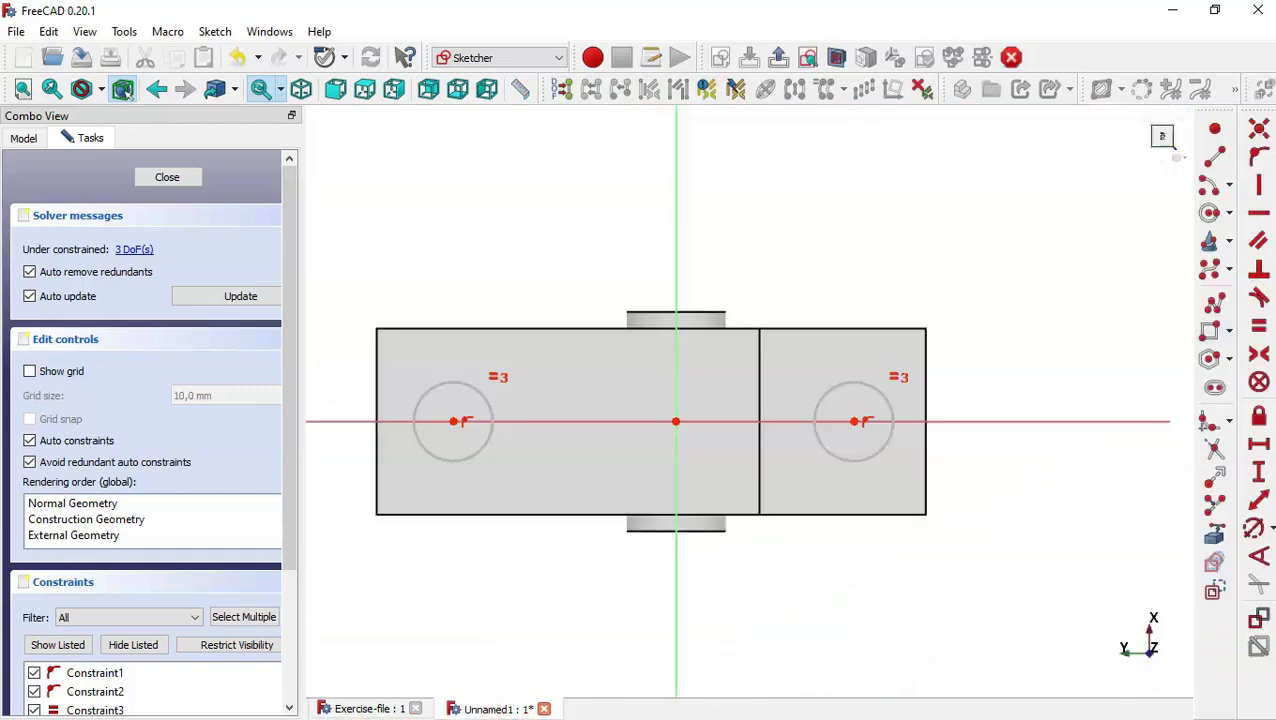
Give the circles a 16 mm diameter and make their centres symmetric about the origin
click(1253, 535)
click(886, 432)
text(16)
key(Return)
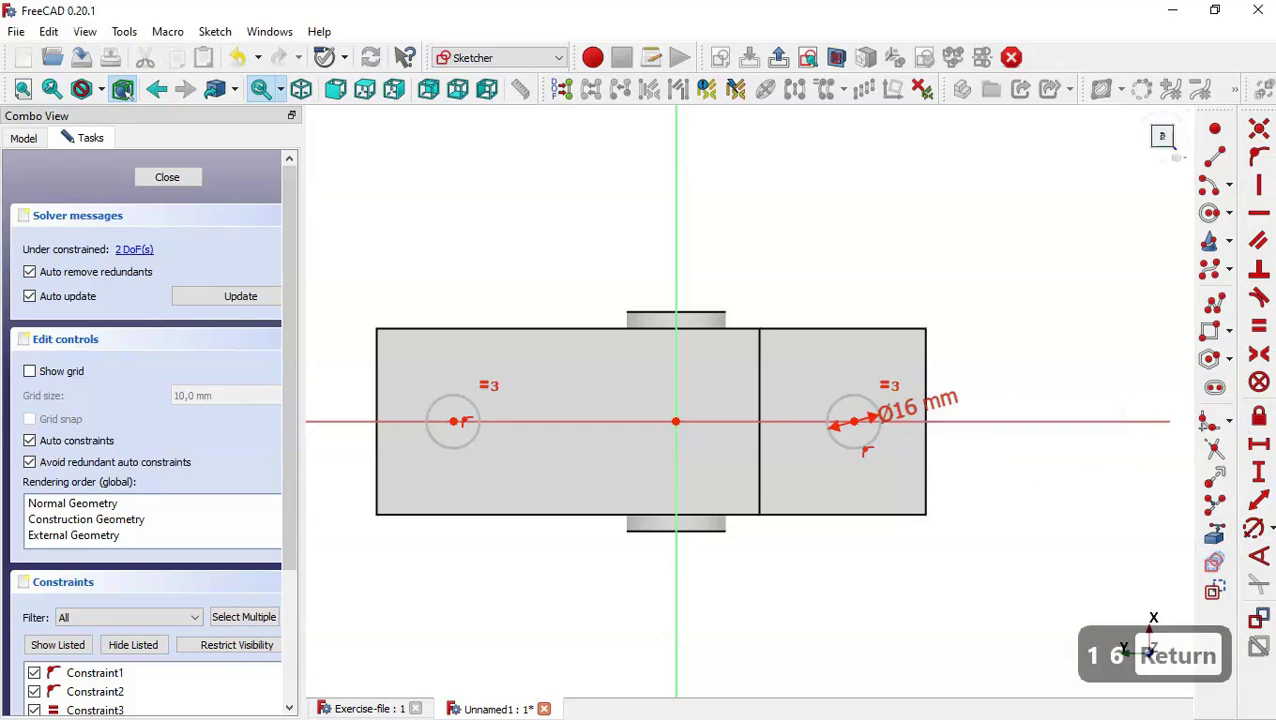
click(1264, 352)
click(856, 419)
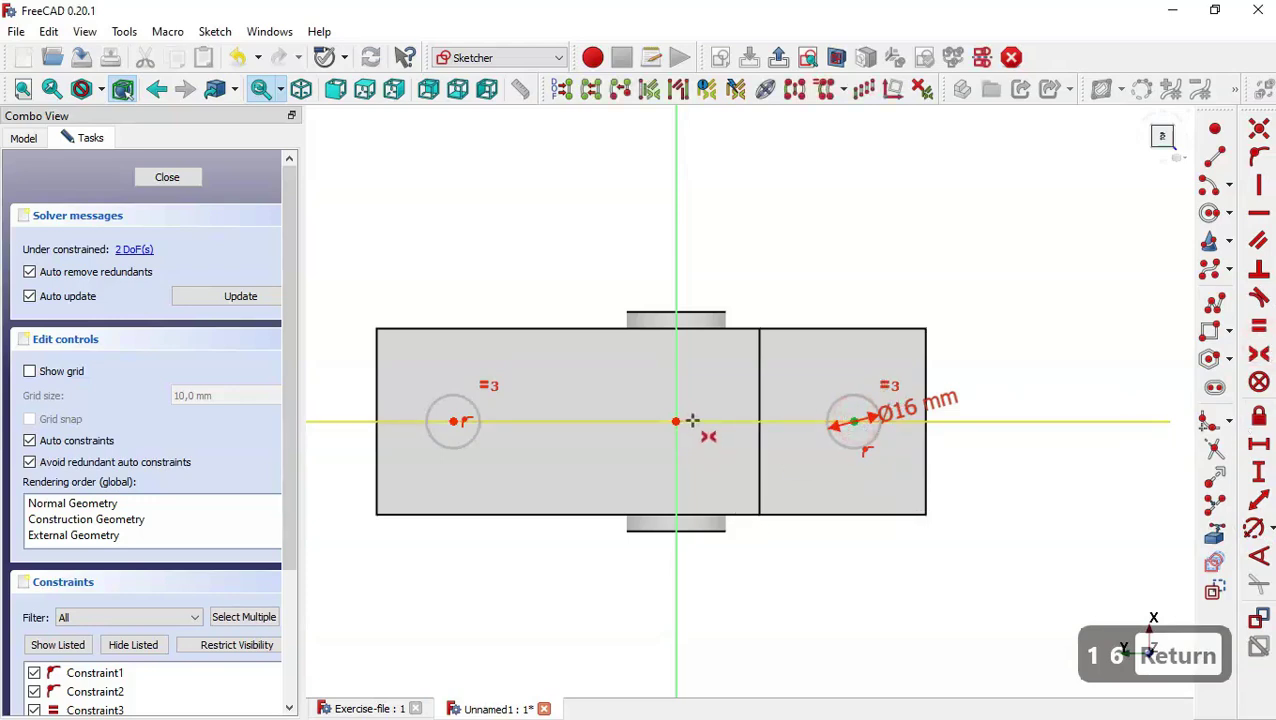
click(452, 421)
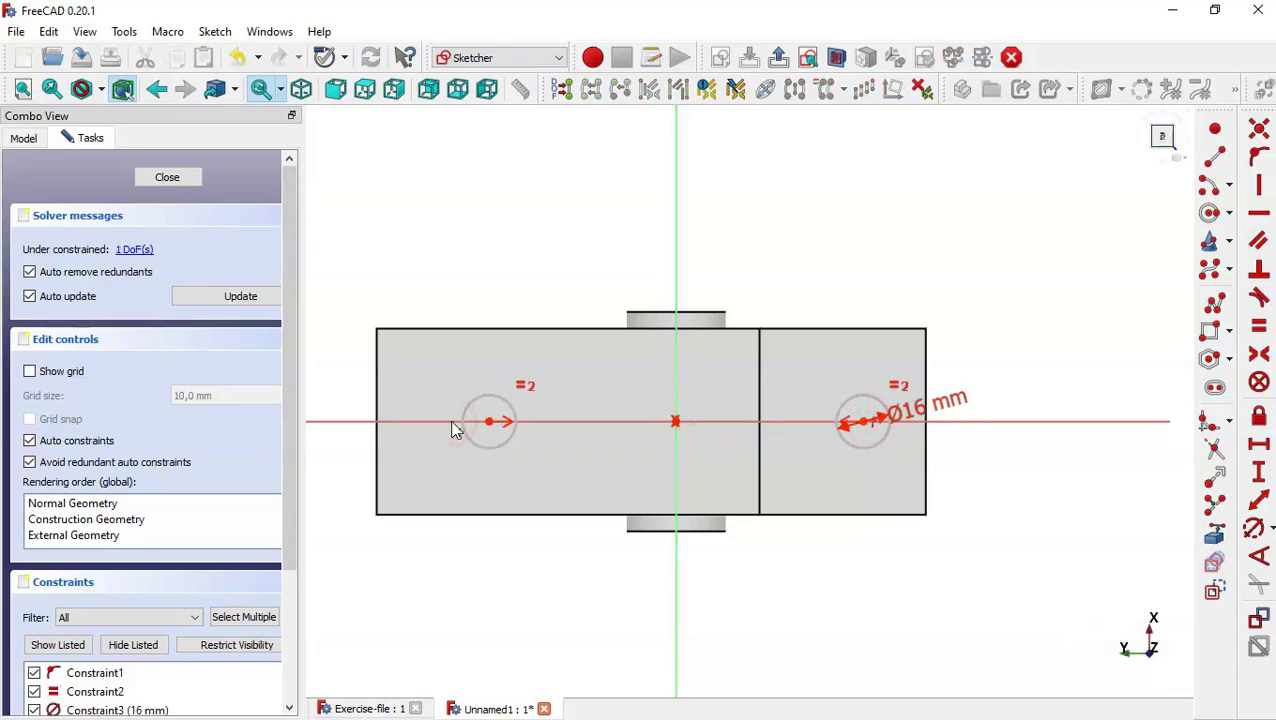
Place the right circle's centre 25 mm from the base's right edge, then close the sketch
click(1210, 542)
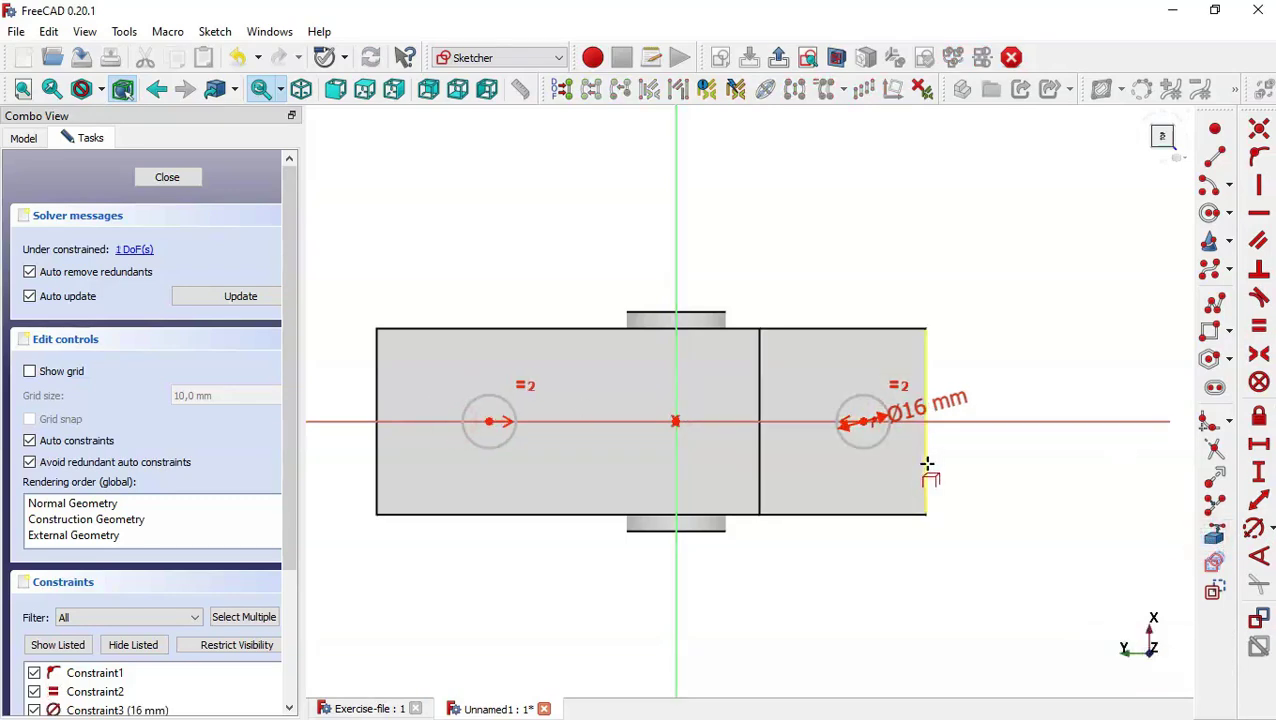
click(927, 460)
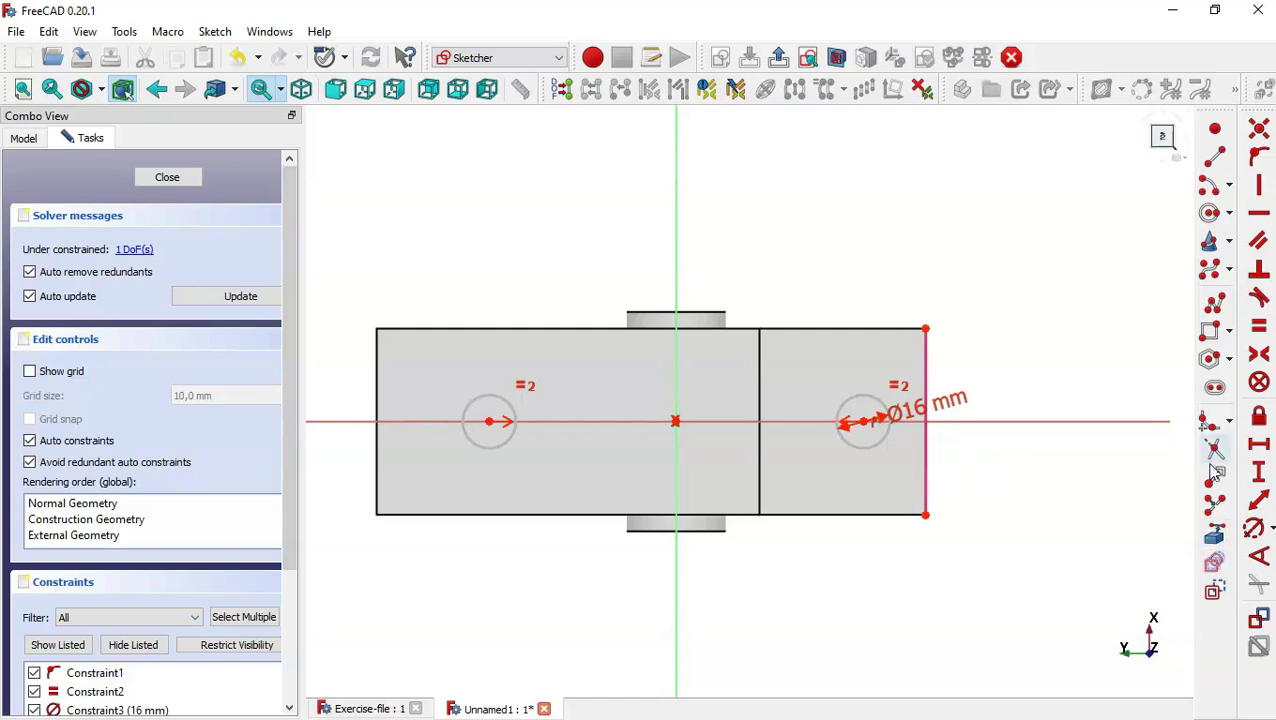
click(1258, 444)
click(926, 515)
click(863, 421)
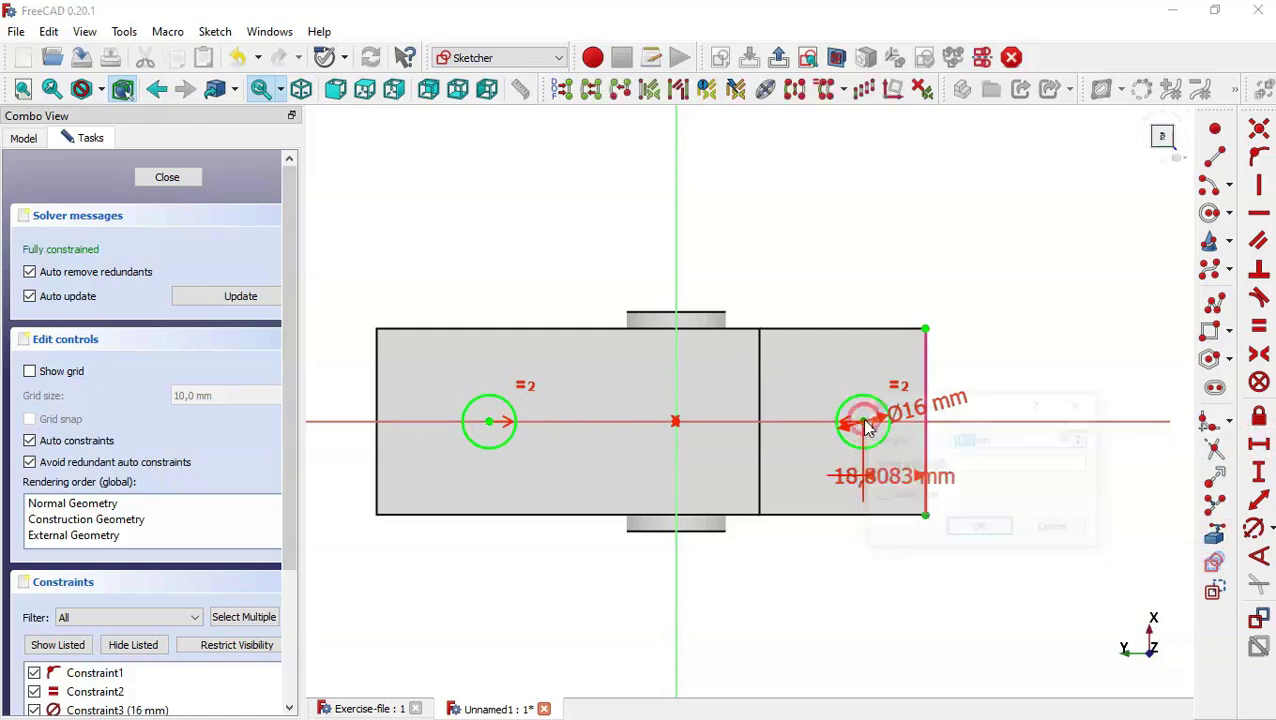
text(25)
key(Return)
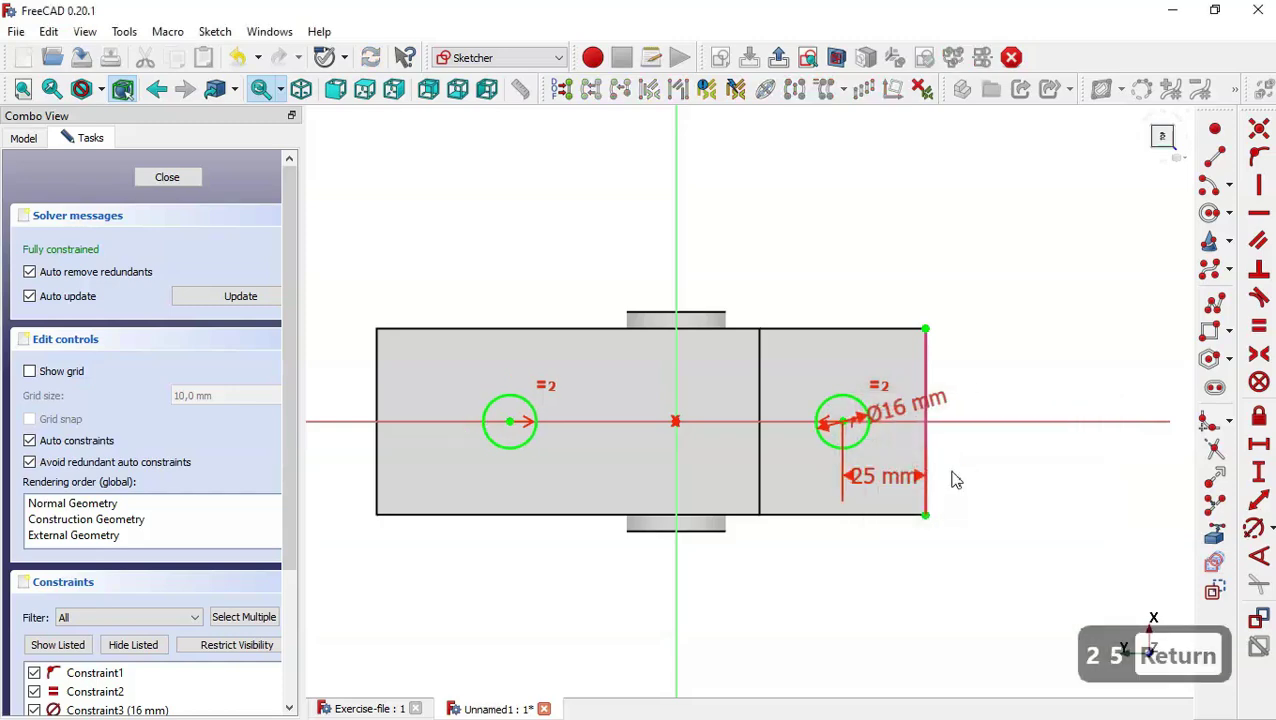
click(168, 177)
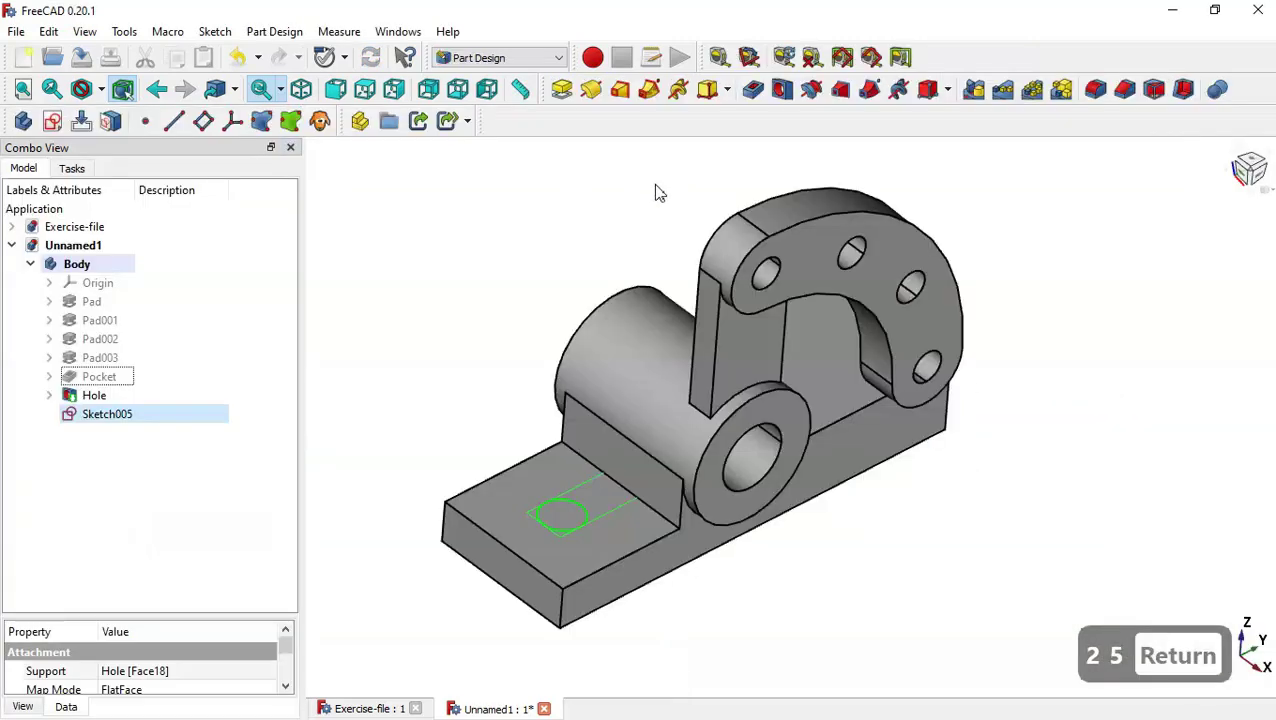
Pocket the 16 mm circles through all, symmetric to the sketch plane
click(754, 90)
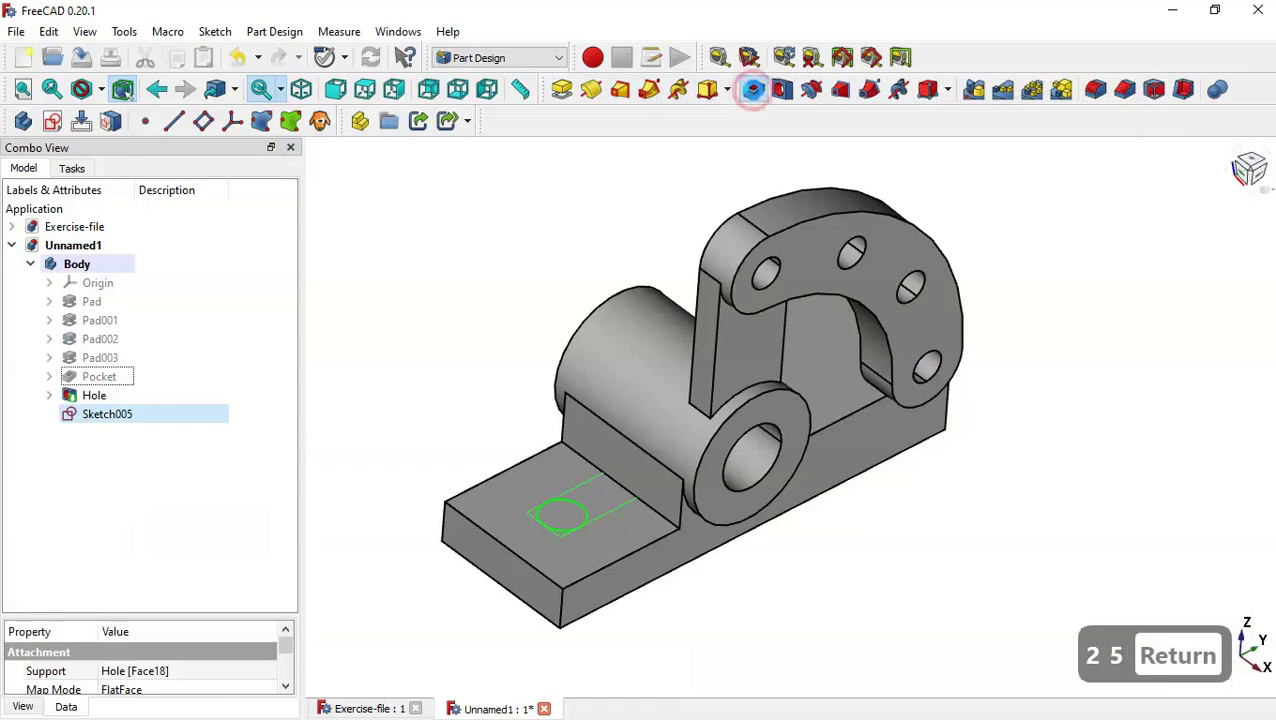
click(175, 281)
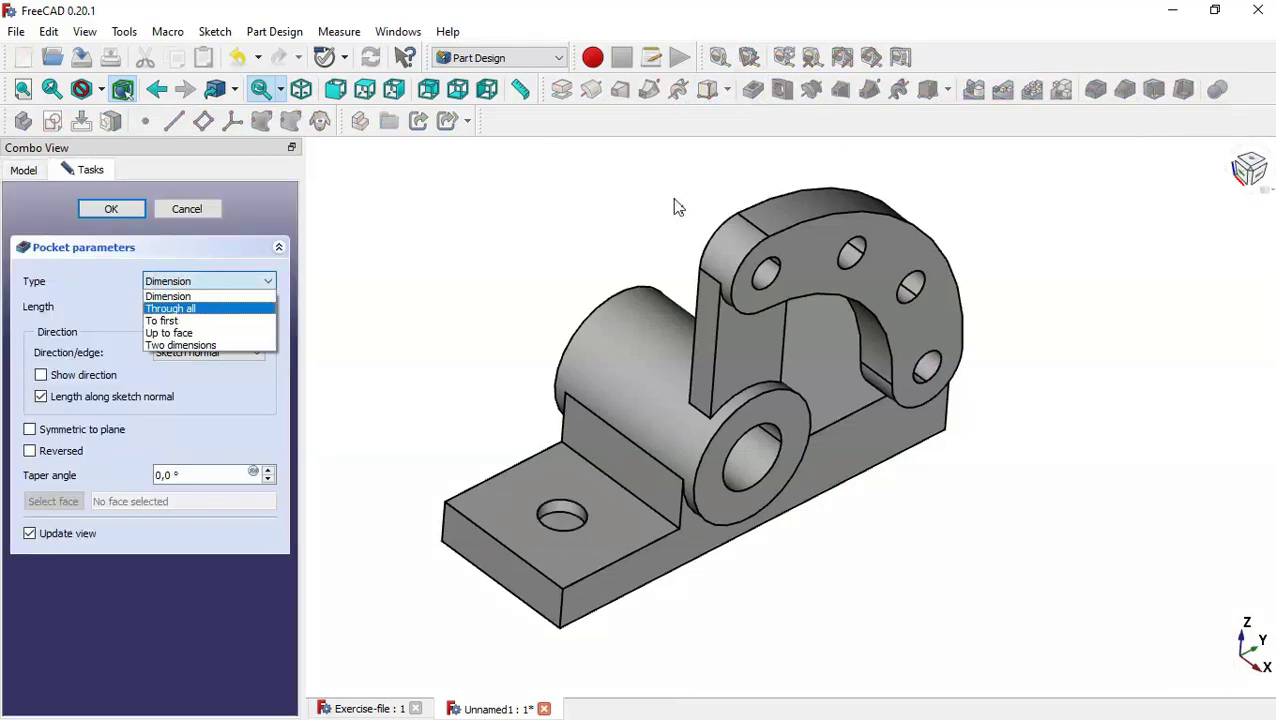
click(220, 309)
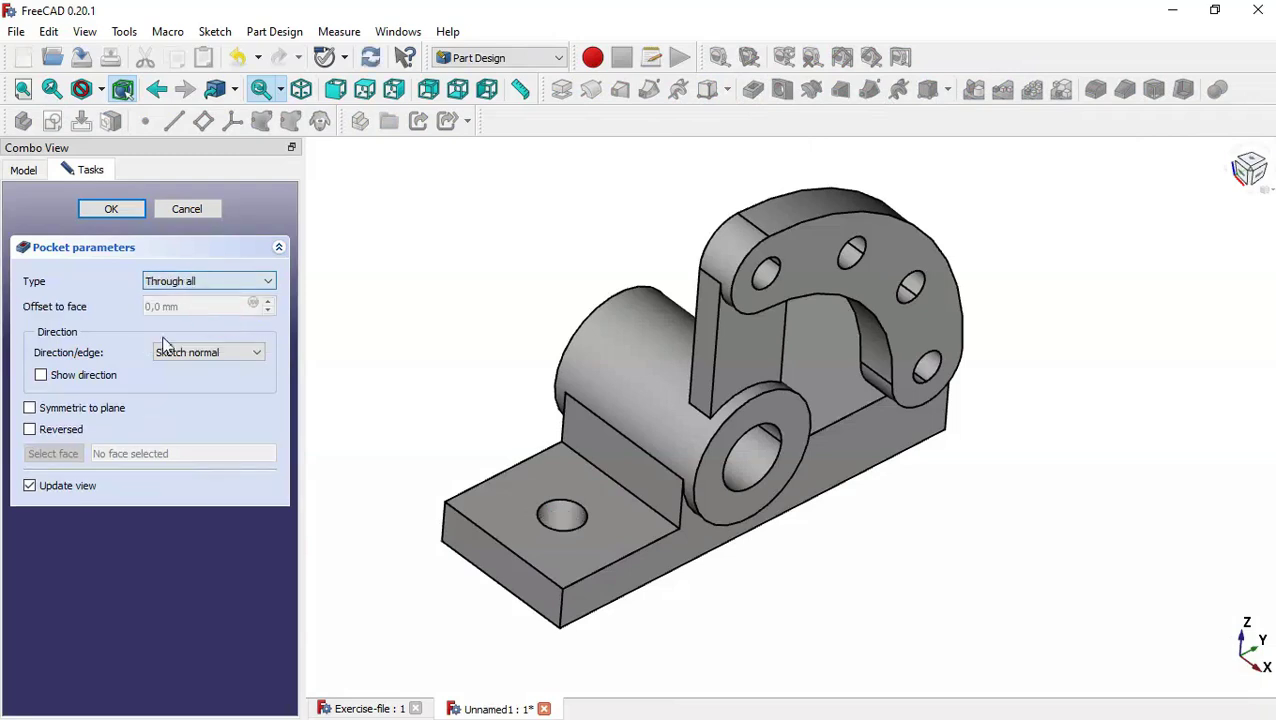
click(107, 414)
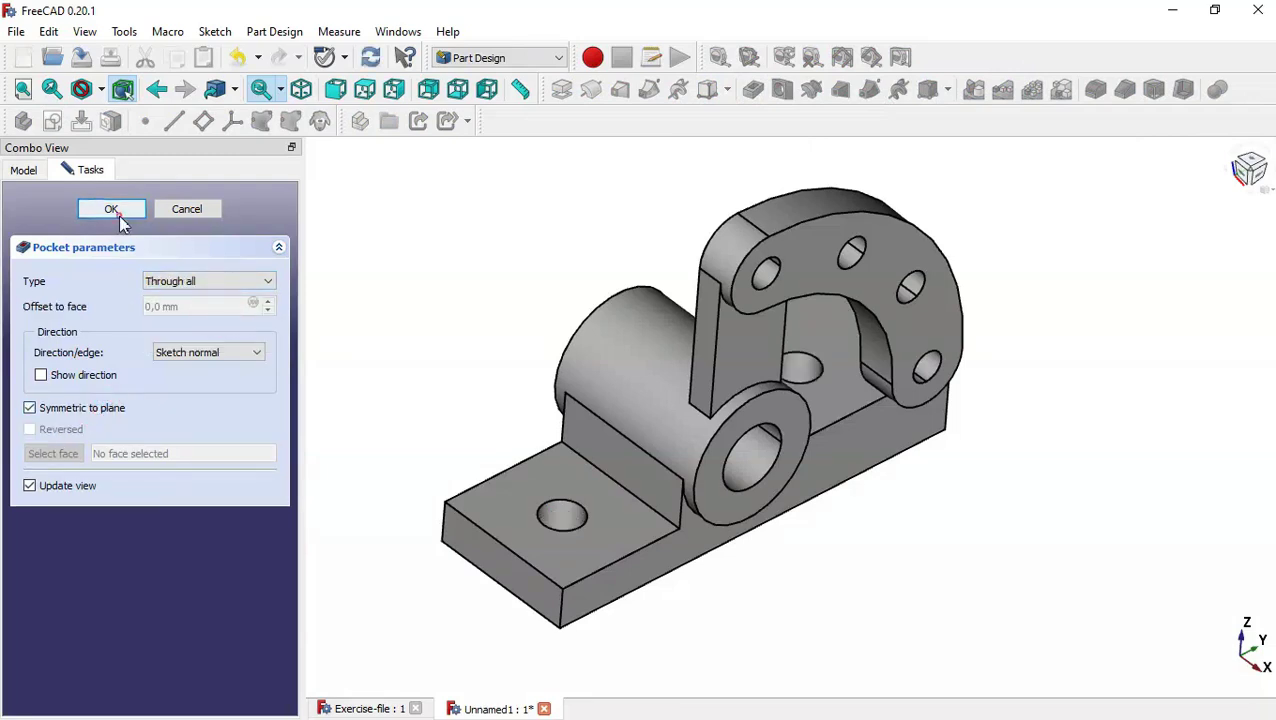
click(111, 209)
middle_drag(906, 498, 1004, 471)
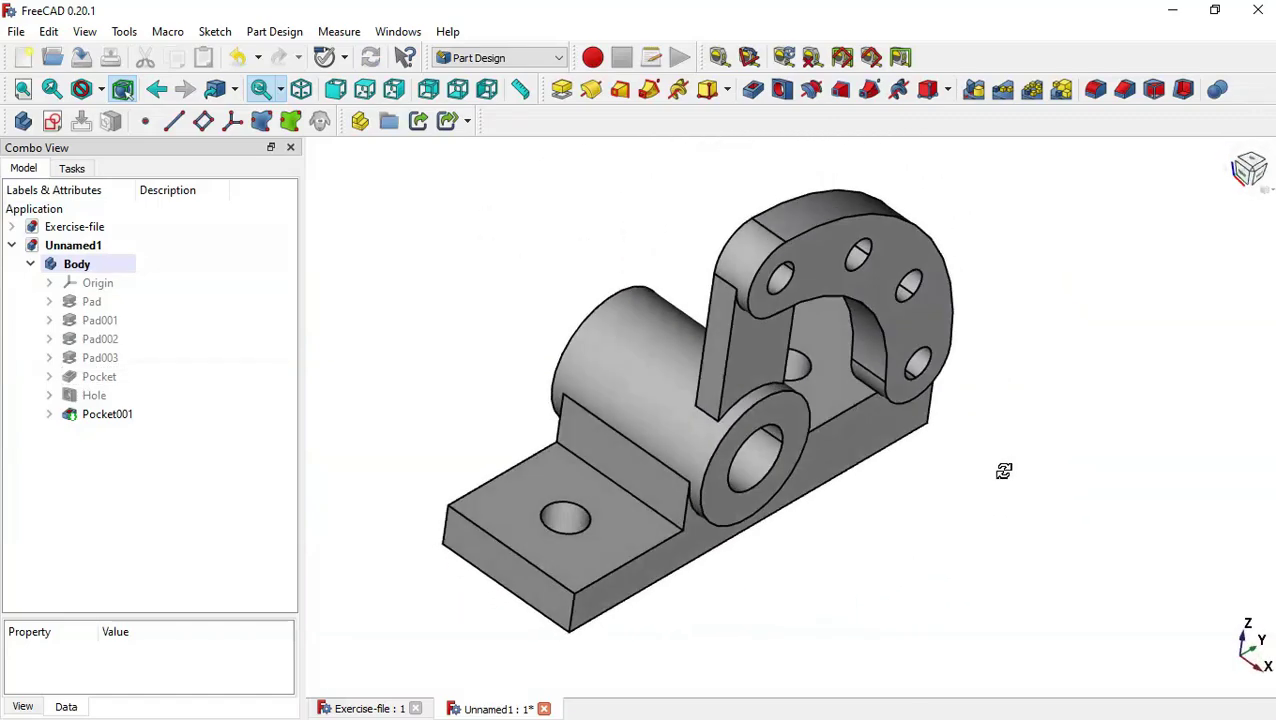
Chamfer the base hole edges by 2 mm and fit the whole model in view
click(373, 709)
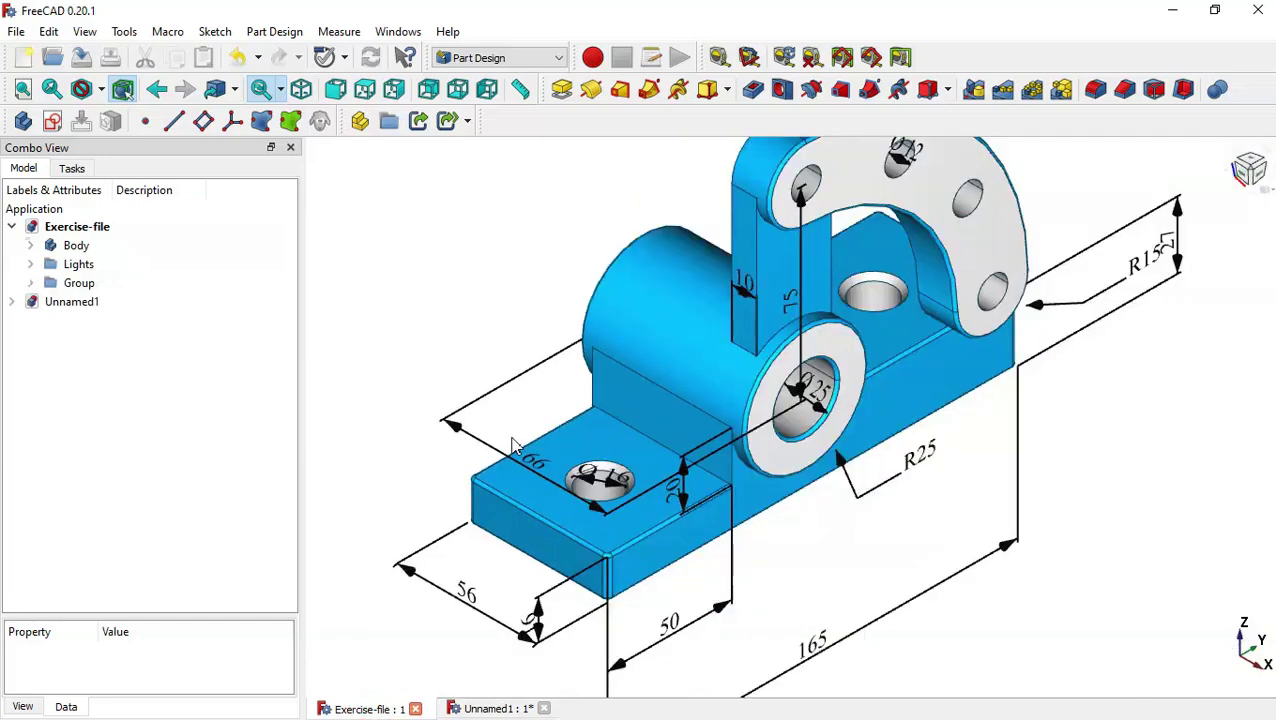
scroll(757, 397, down, 1)
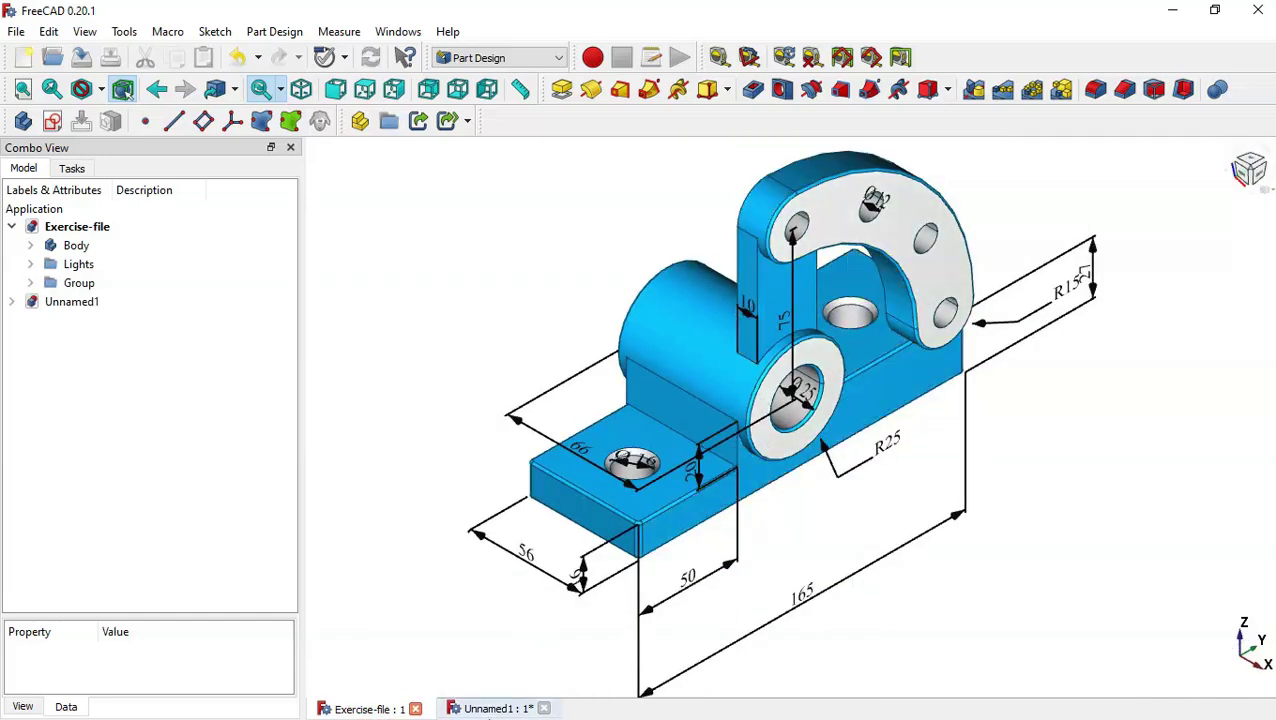
click(491, 709)
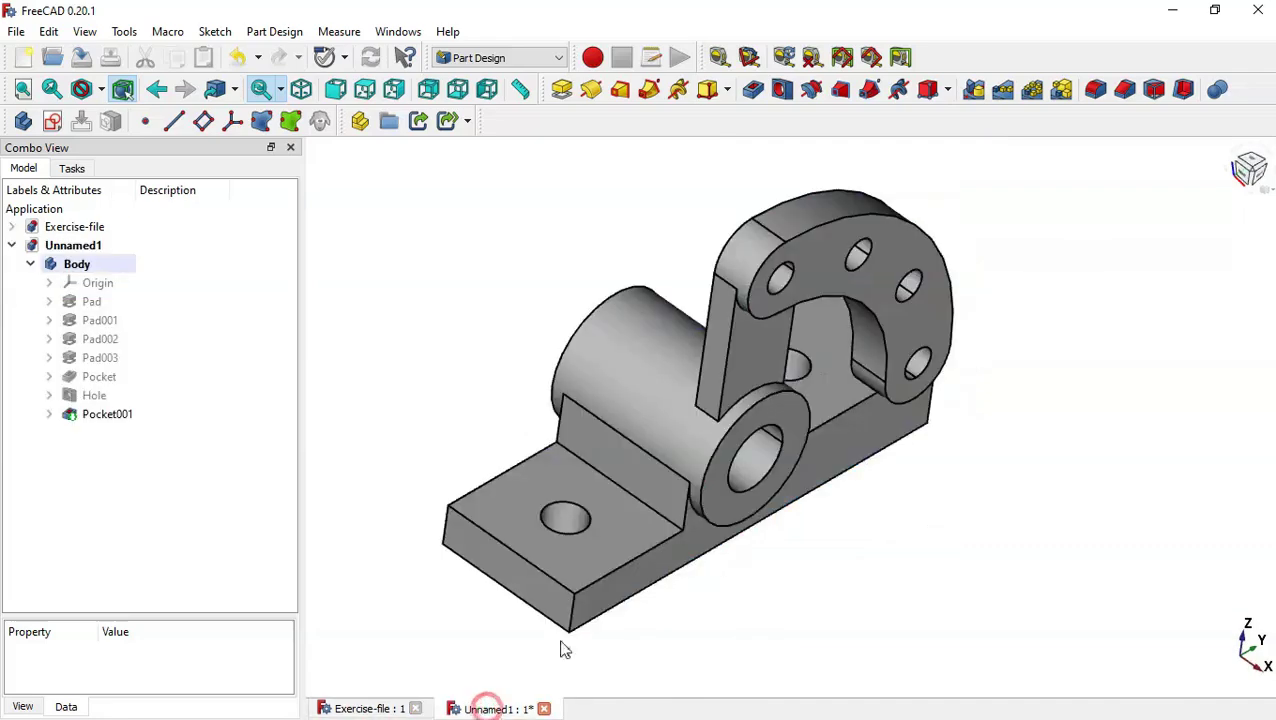
click(588, 528)
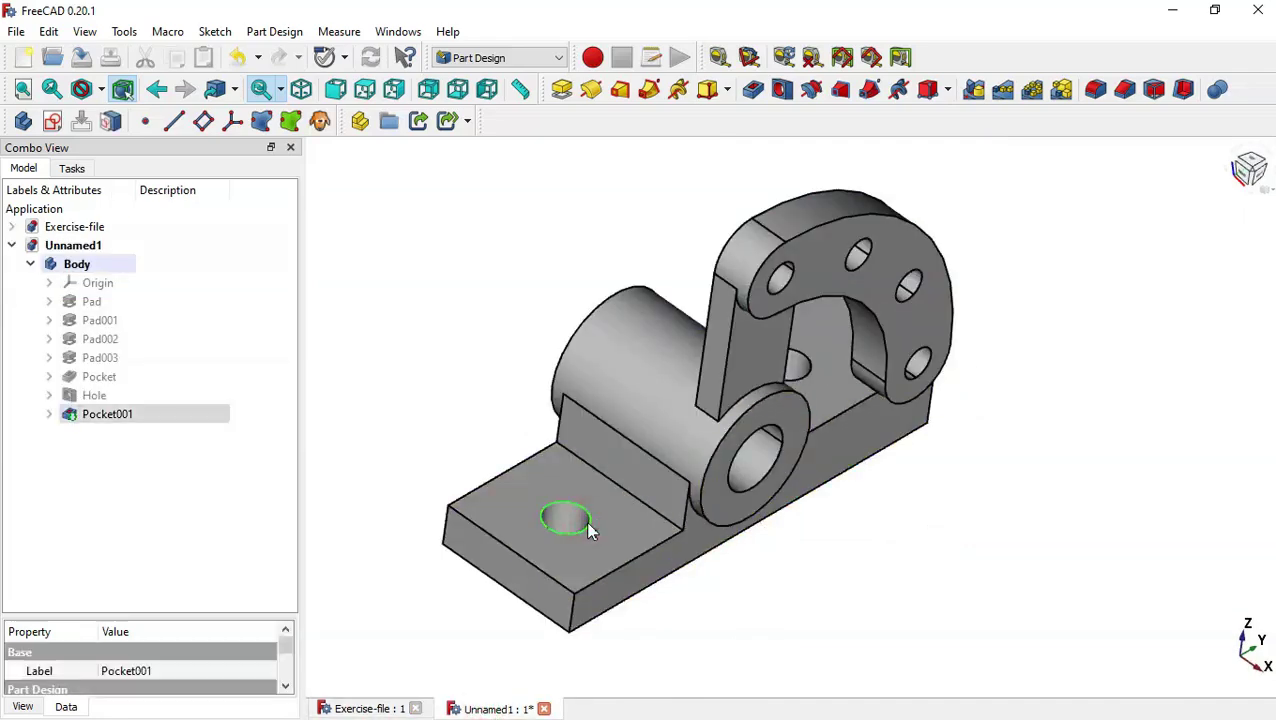
click(1127, 91)
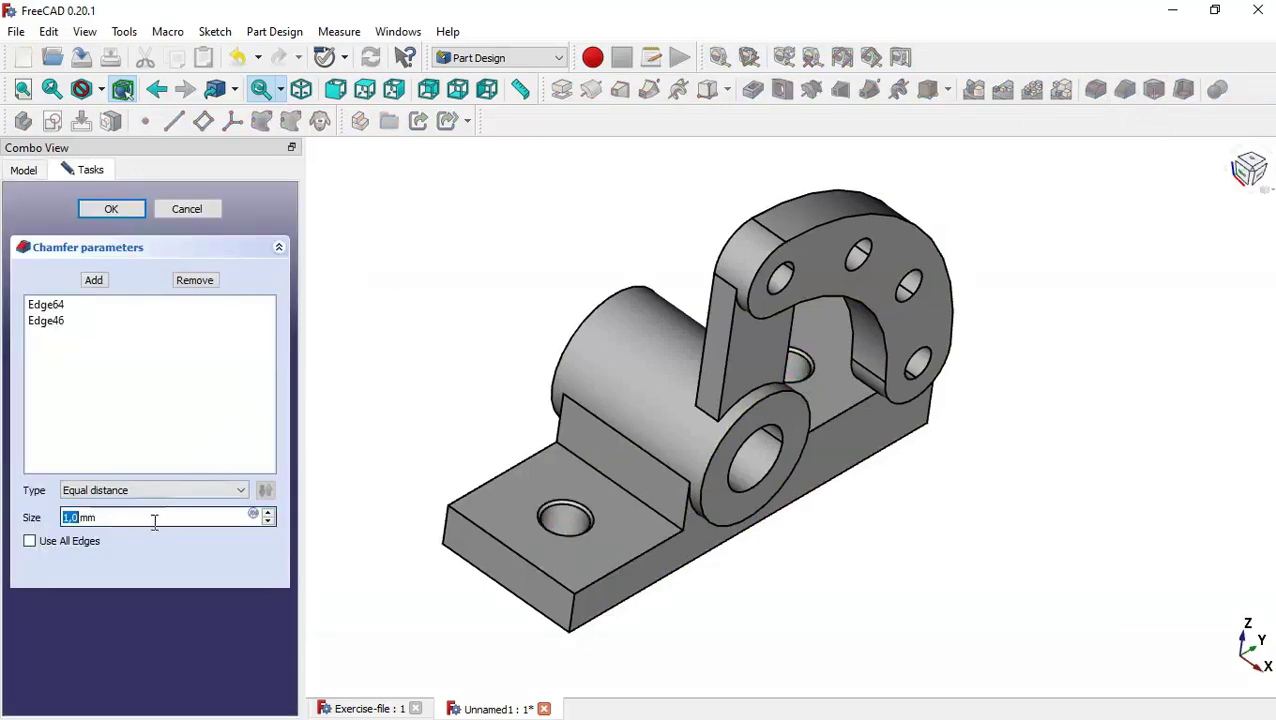
text(2)
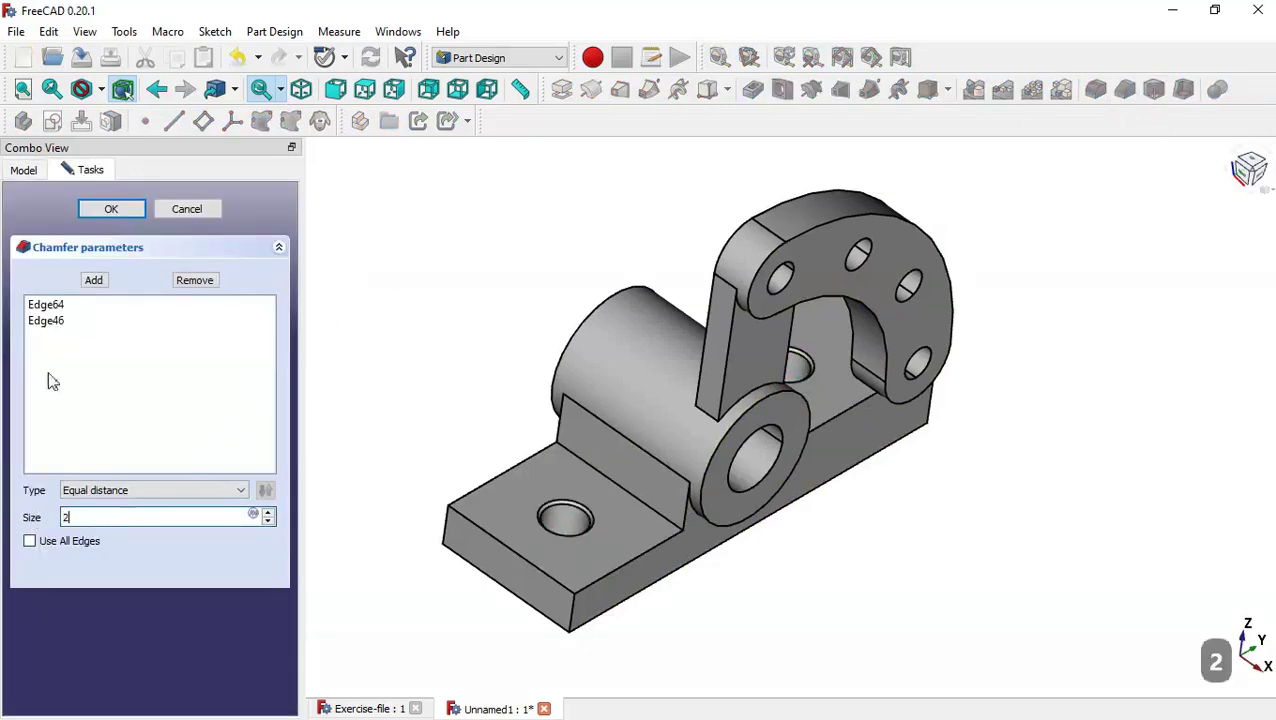
click(112, 209)
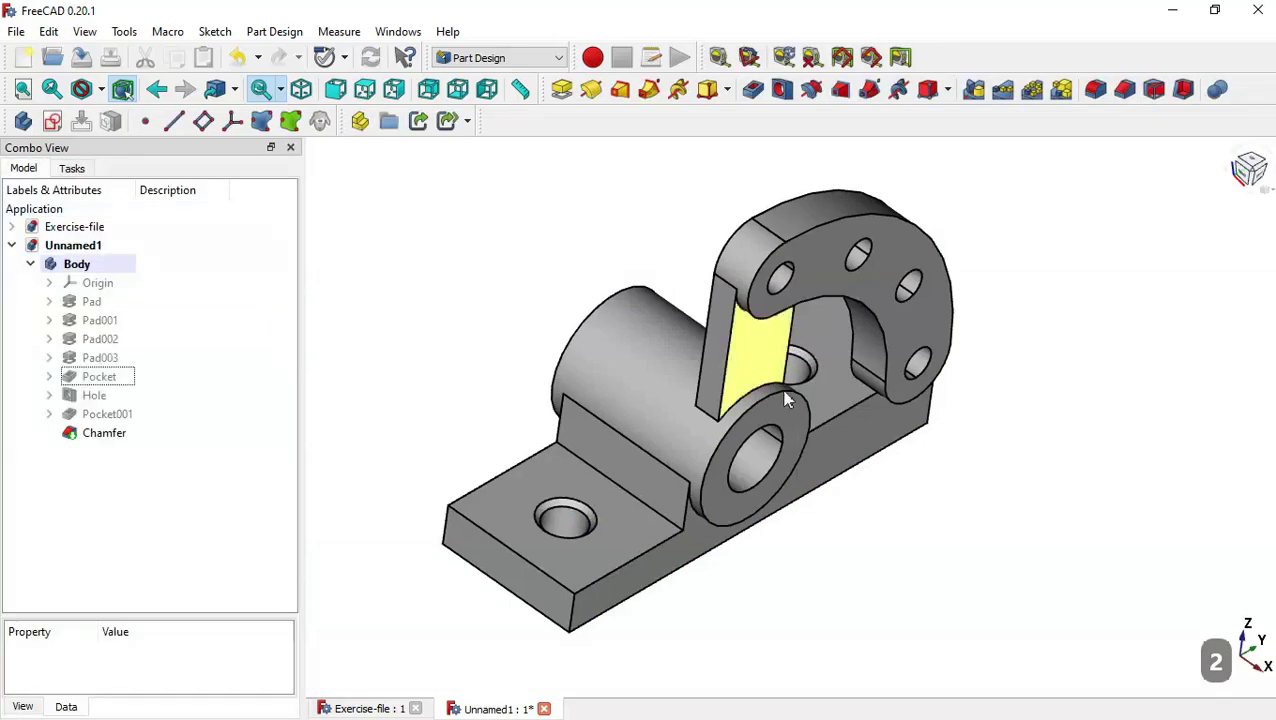
key(Home)
middle_drag(975, 601, 904, 612)
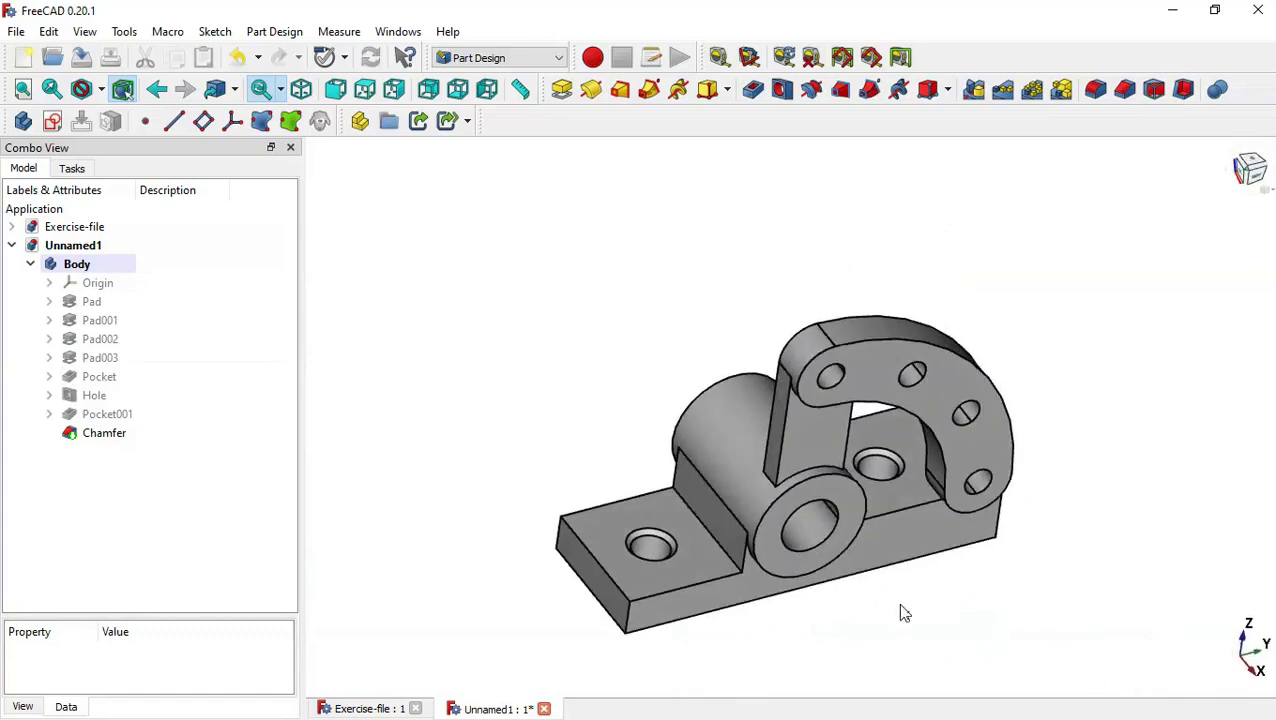